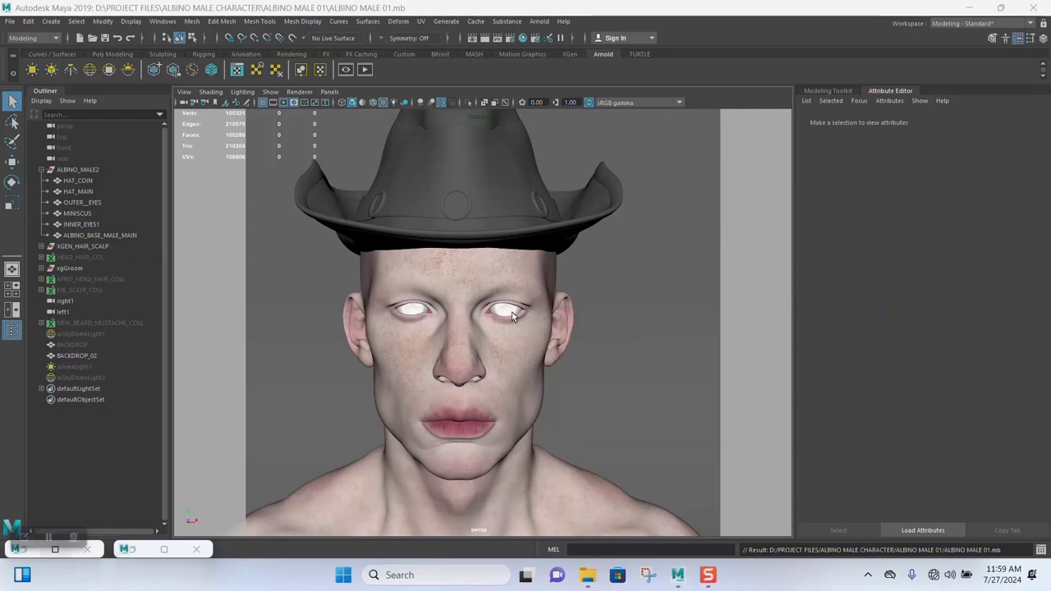
- Hide the BACKDROP_02 mesh behind the character
left_click_drag(502, 294, 465, 298, "alt")
left_click_drag(544, 312, 481, 309, "alt")
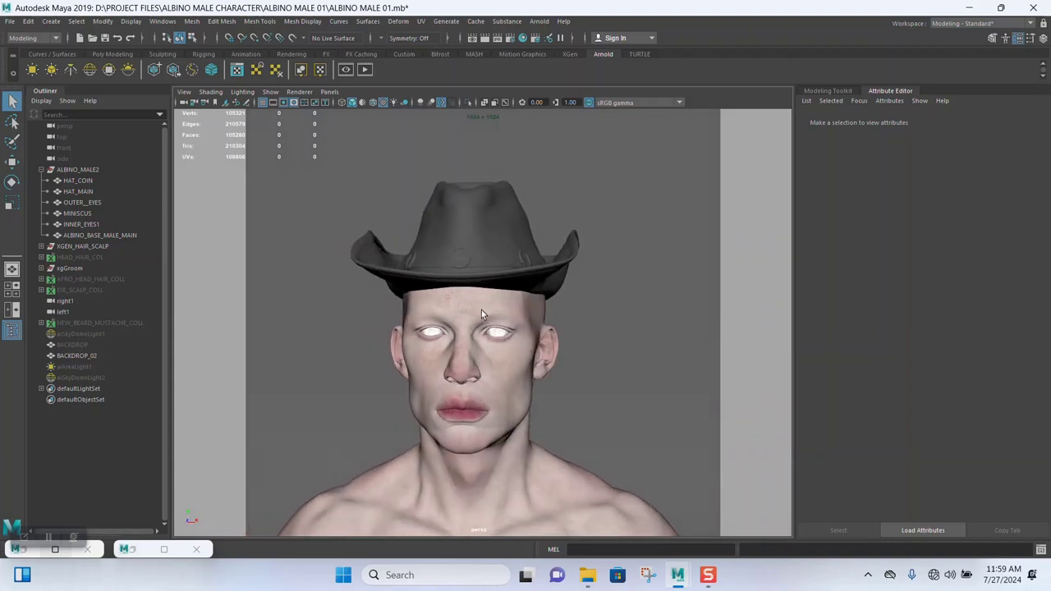
left_click(313, 269)
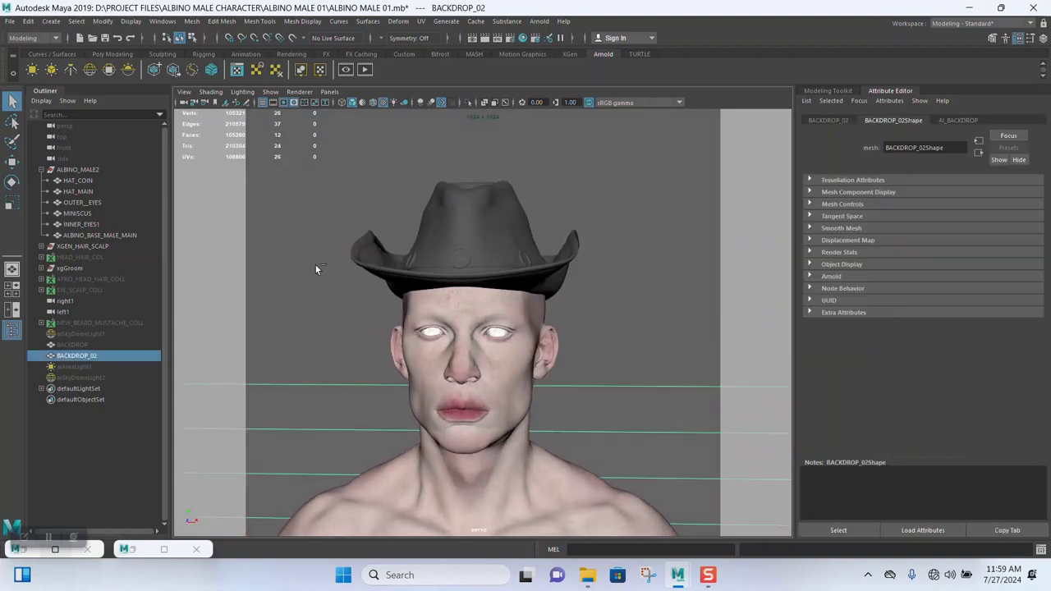
key("ctrl+h")
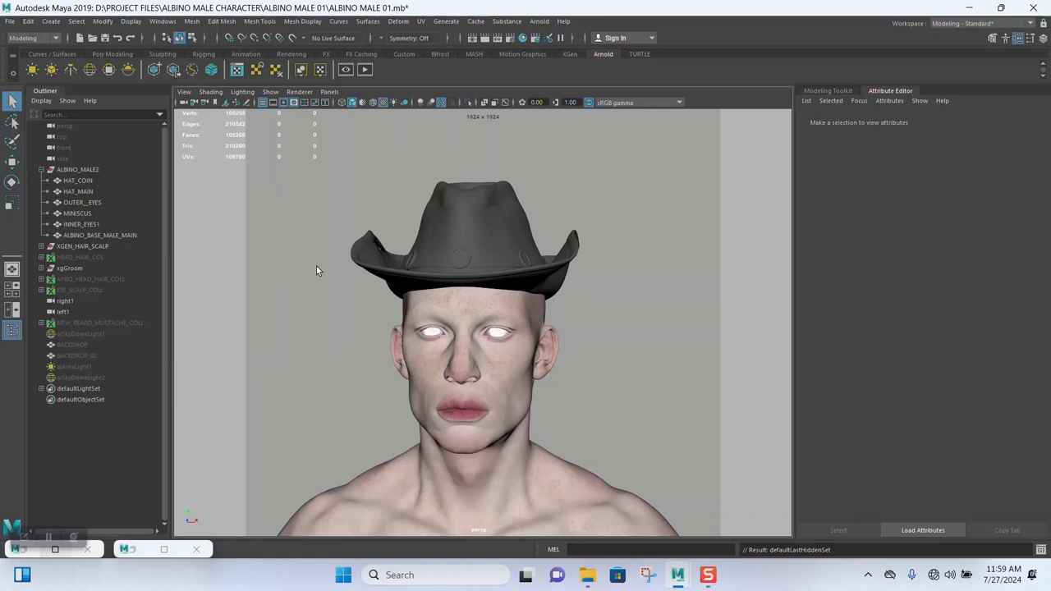
- Examine the character's face, eyes and hat from several angles and distances
scroll(483, 365, "up", 3)
left_click_drag(414, 300, 445, 282, "alt")
right_click_drag(445, 294, 485, 359, "alt")
left_click_drag(418, 301, 408, 345, "alt")
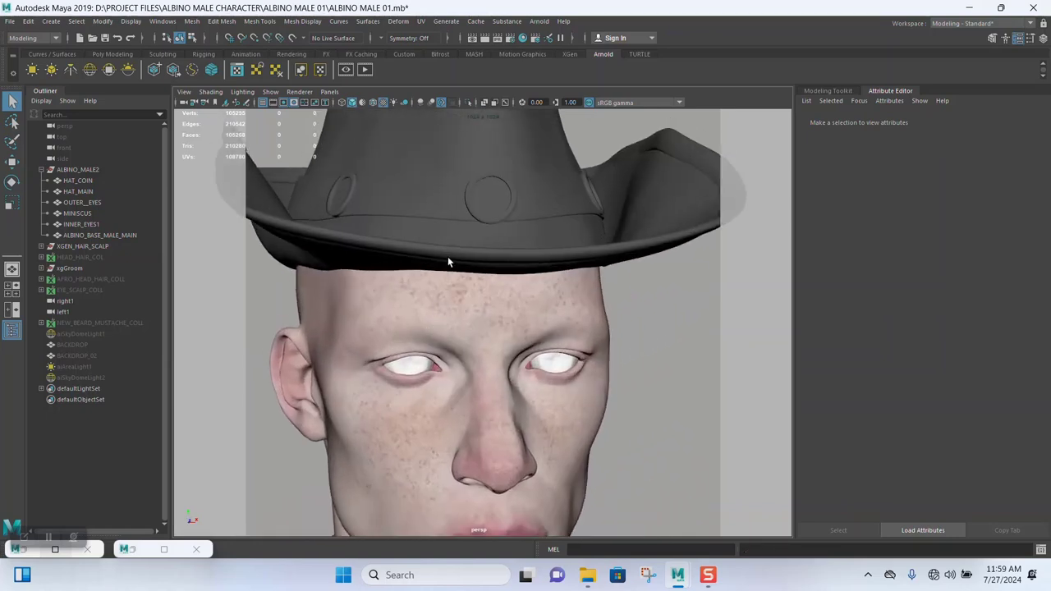
right_click_drag(458, 265, 467, 328, "alt")
middle_click_drag(467, 328, 488, 252, "alt")
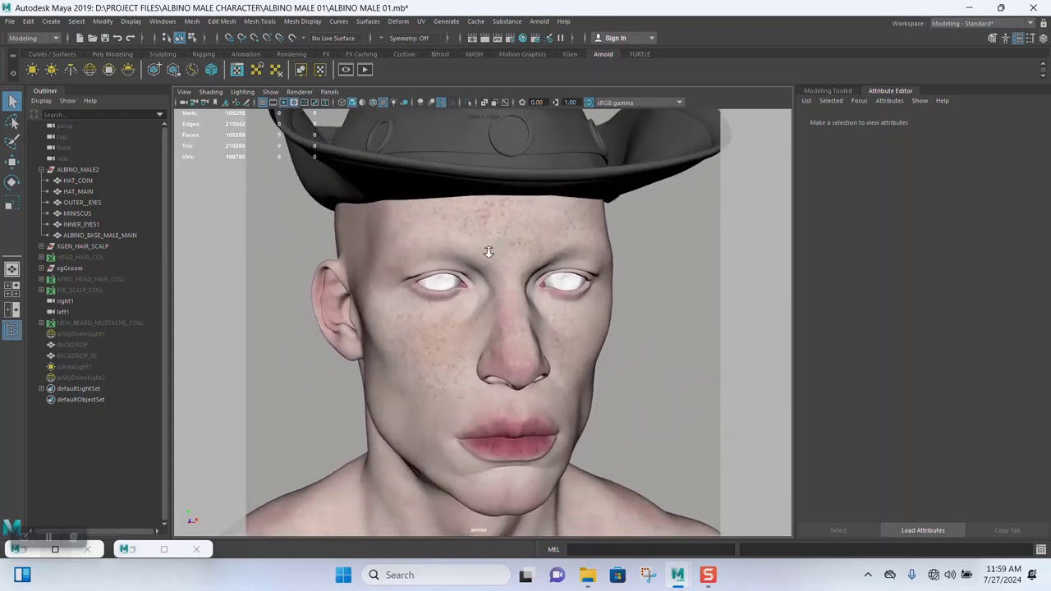
left_click_drag(487, 251, 485, 283, "alt")
left_click_drag(495, 244, 483, 276, "alt")
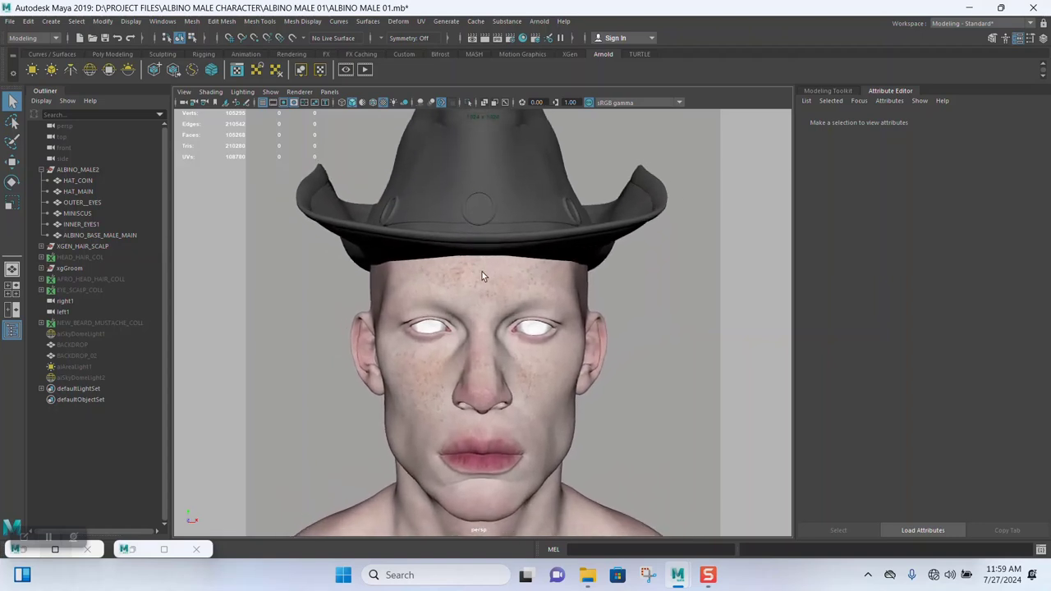
- Apply the Cornea IOR preset to the AI_OUTER_EYE material of the OUTER__EYES mesh
left_click(82, 202)
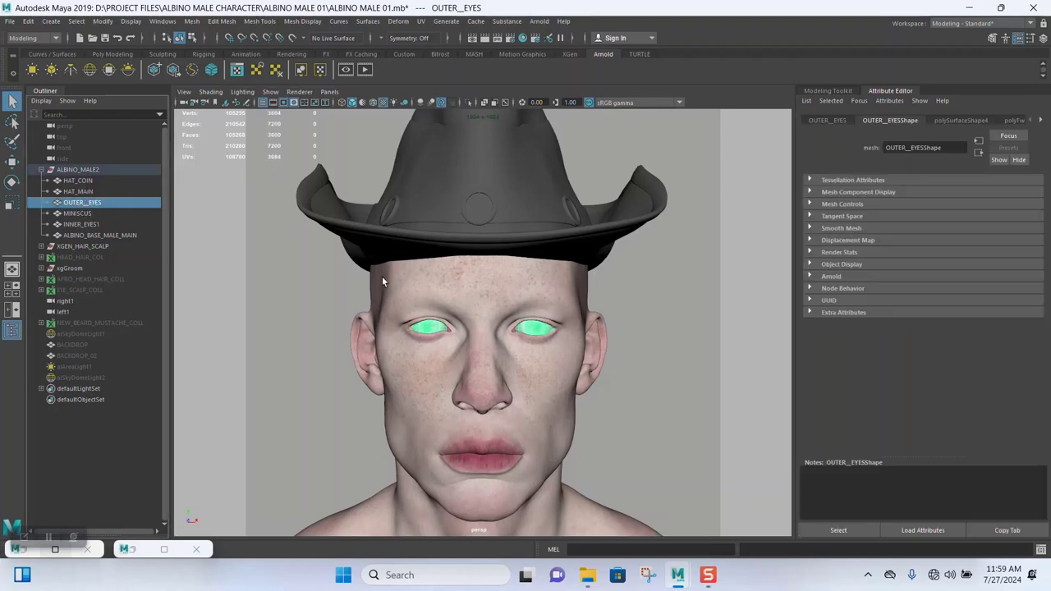
left_click(1042, 120)
left_click(1041, 120)
left_click(1041, 120)
left_click(996, 119)
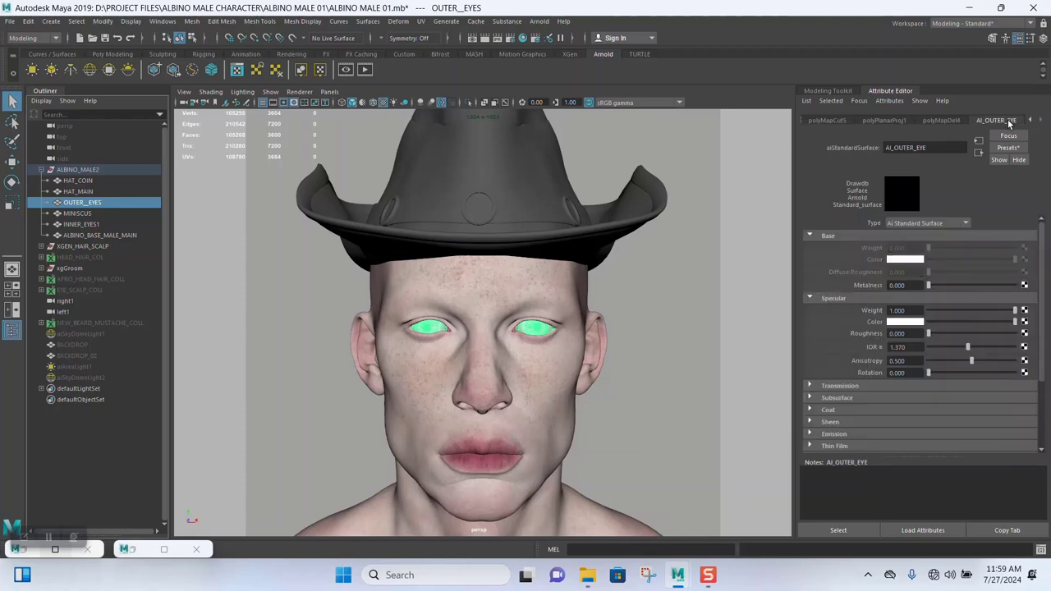
left_click(883, 347)
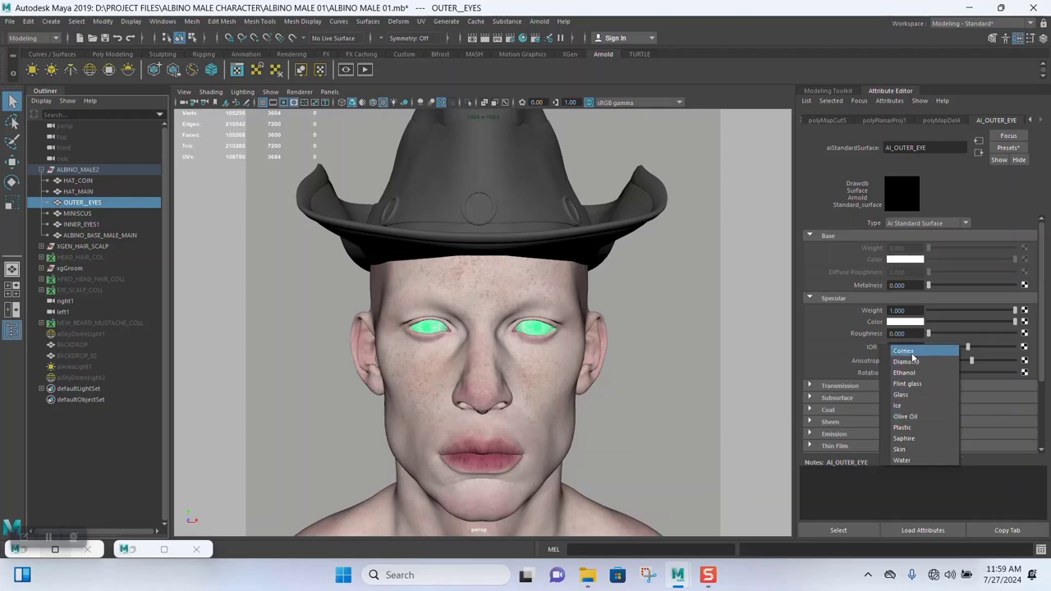
left_click(914, 351)
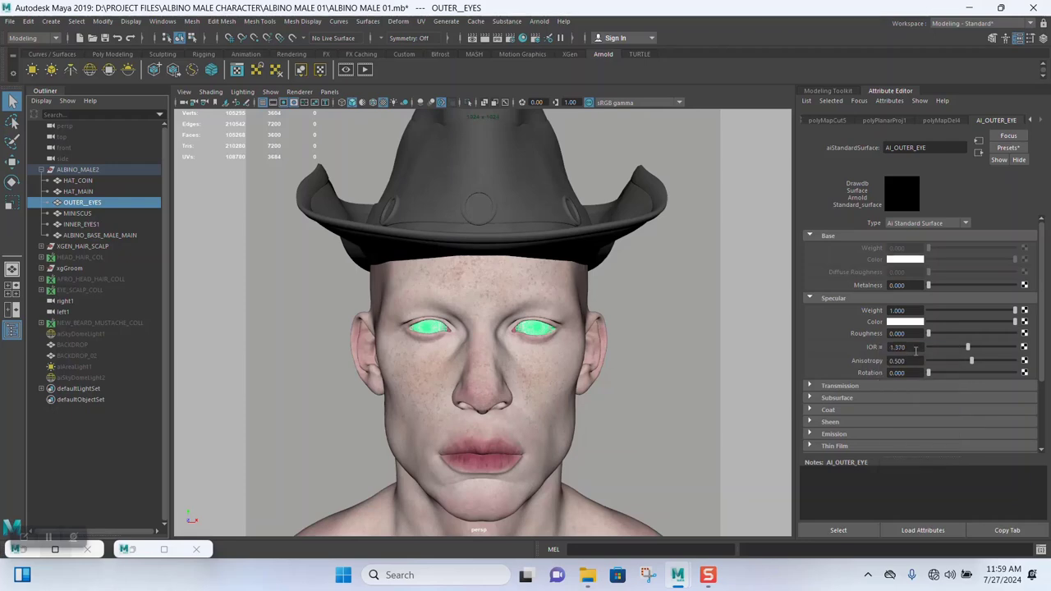
- Apply the Water IOR preset to the AI_MINISCUS material of the MINISCUS mesh
left_click(76, 213)
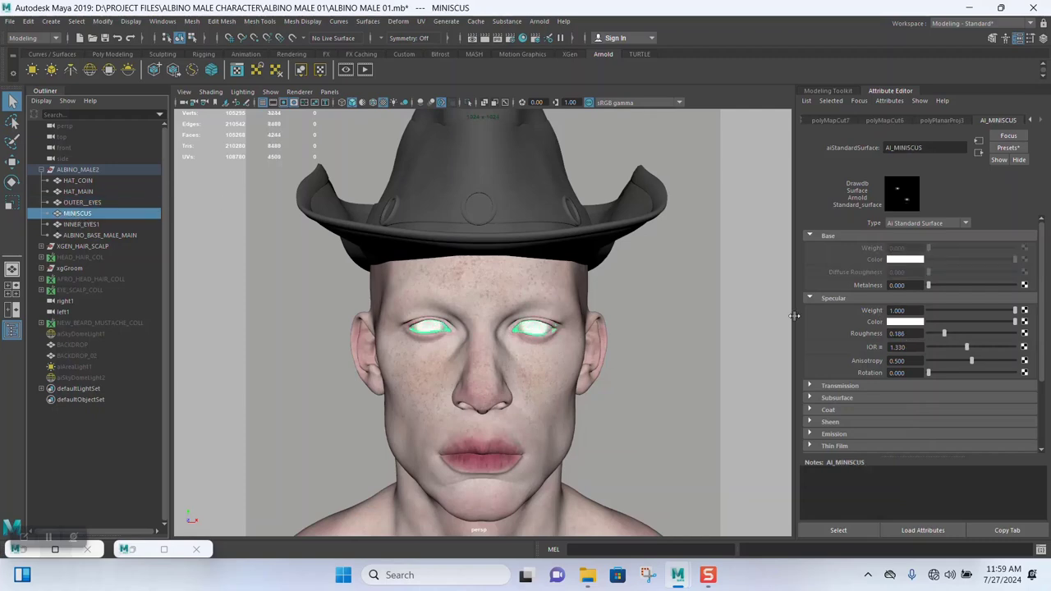
left_click(881, 348)
left_click(903, 466)
- Review the AI_INNER_EYE material of INNER_EYES1 and inspect its texture and color-correct connections in the Hypershade
left_click(86, 224)
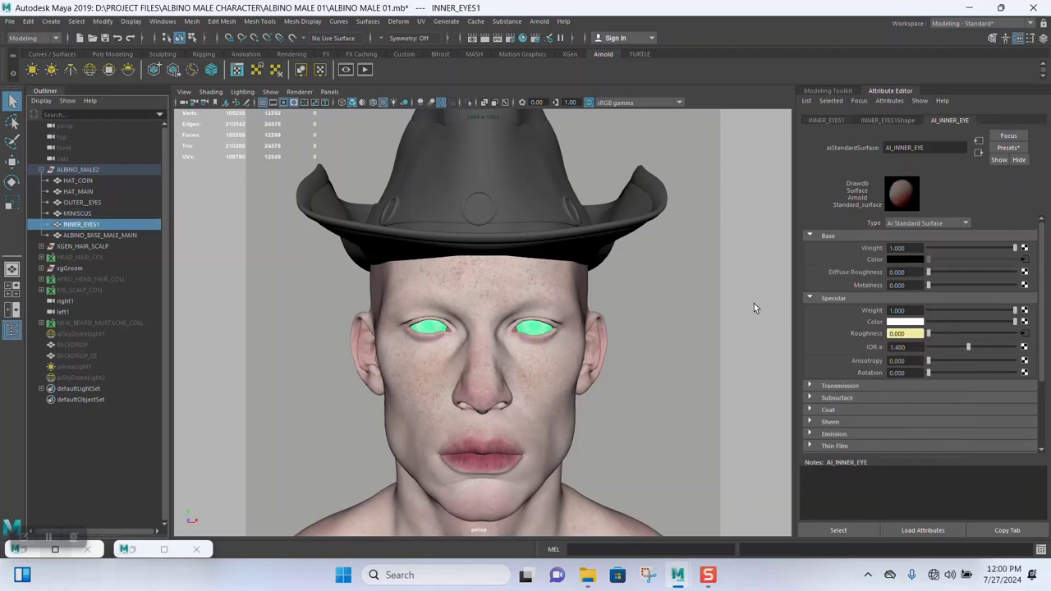
left_click_drag(1008, 250, 1019, 251)
left_click(163, 548)
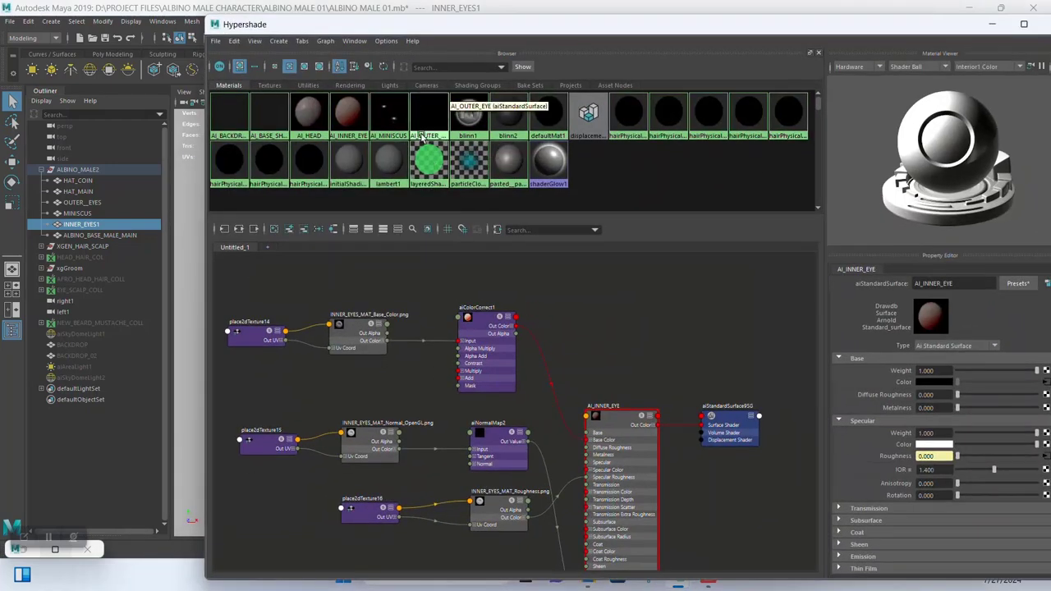
middle_click_drag(546, 301, 569, 308)
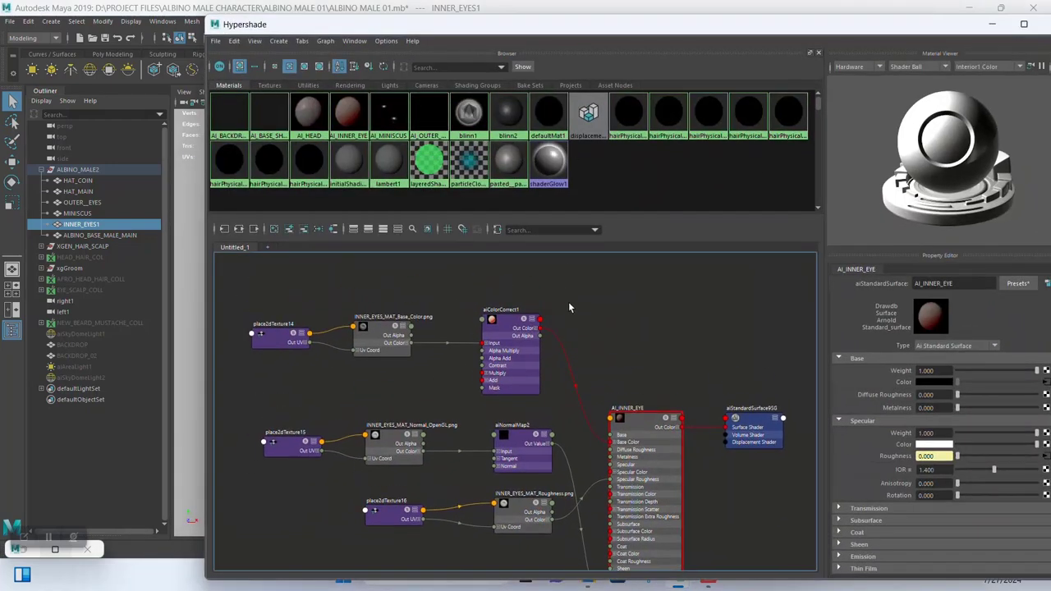
scroll(567, 344, "up", 4)
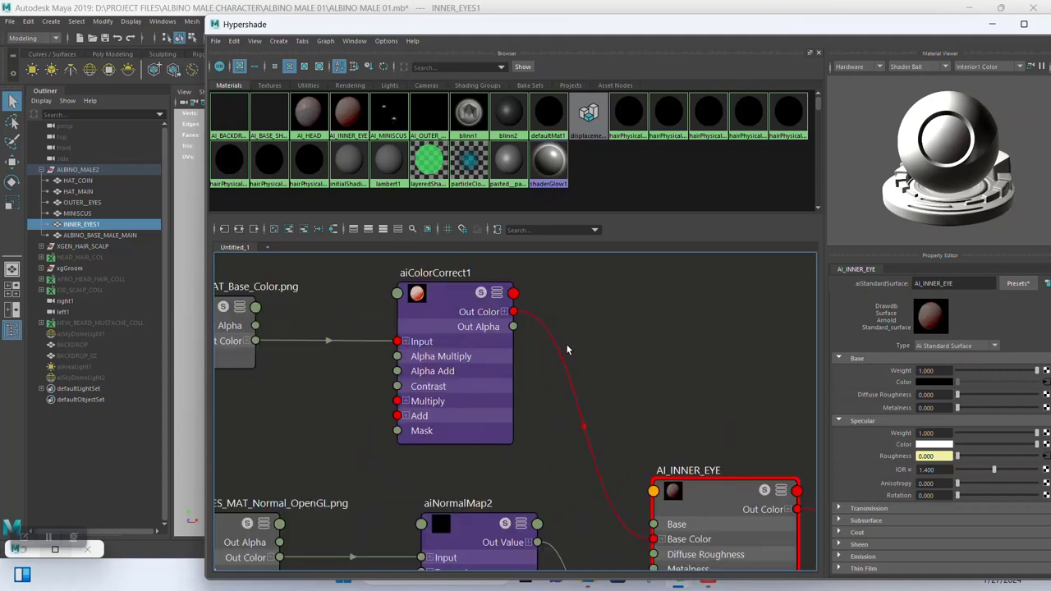
middle_click_drag(572, 360, 594, 354, "alt")
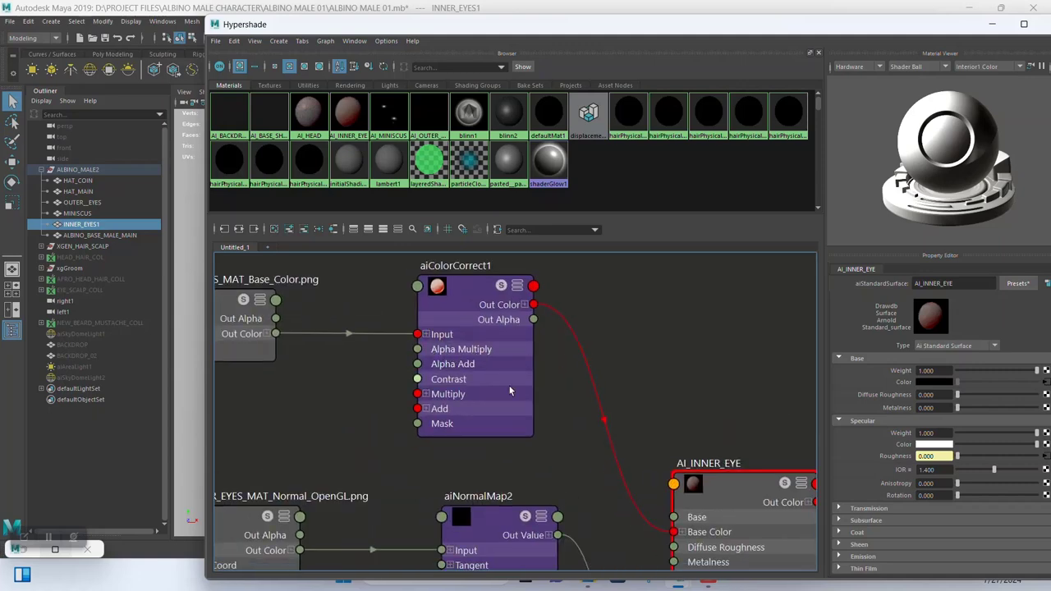
scroll(556, 432, "down", 5)
middle_click_drag(556, 431, 494, 340)
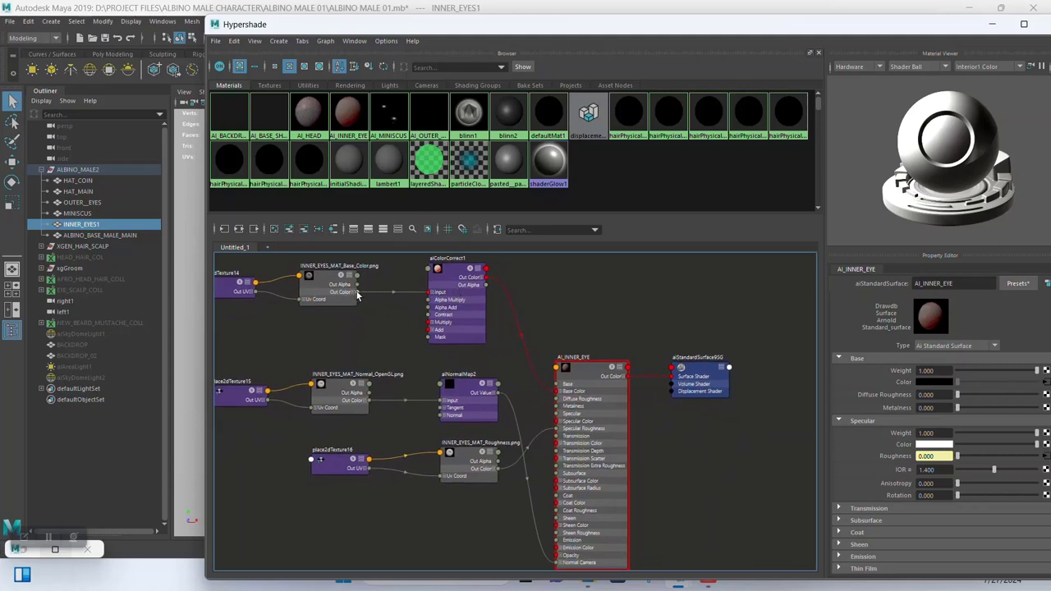
left_click_drag(357, 296, 566, 484)
middle_click_drag(519, 404, 469, 303, "alt")
- Check the Subsurface settings of the AI_INNER_EYE shader and the attributes of the aiNormalMap2 node
left_click(557, 323)
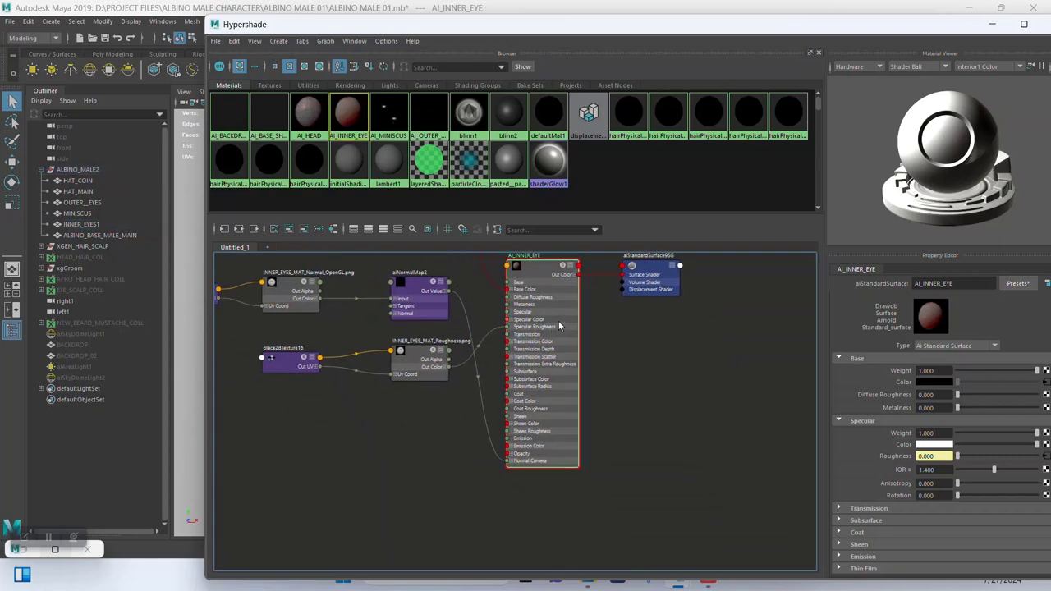
scroll(885, 471, "down", 3)
left_click(867, 424)
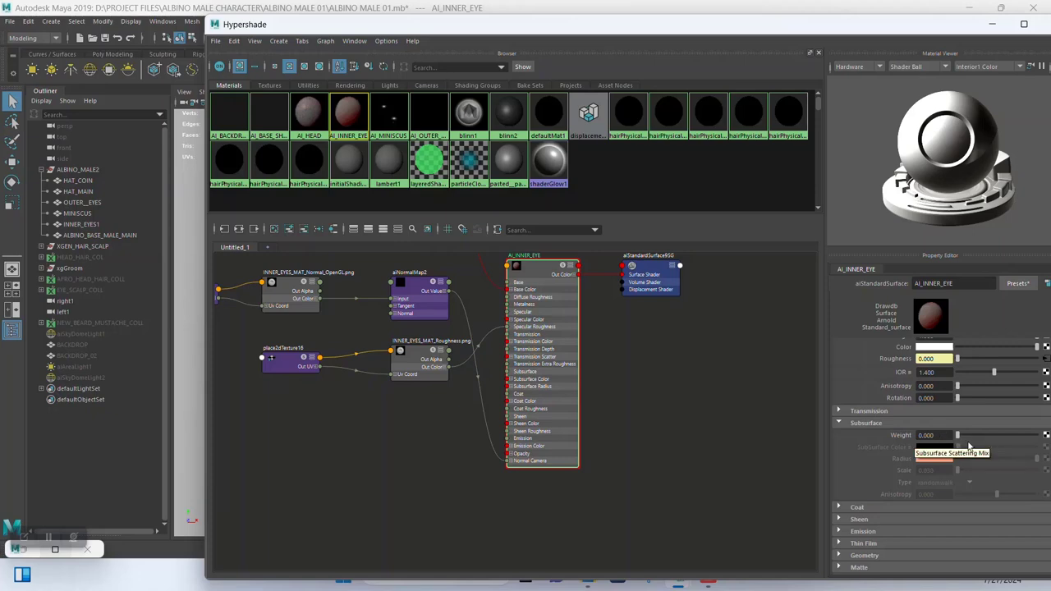
middle_click_drag(430, 413, 471, 443, "alt")
middle_click_drag(426, 378, 452, 426, "alt")
left_click(483, 373)
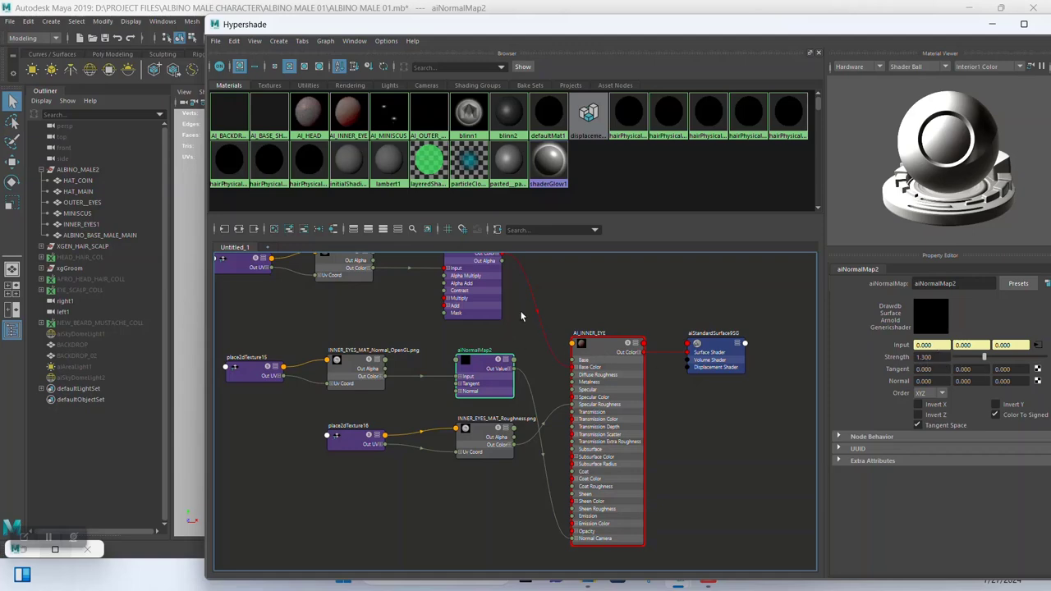
- Delete the aiColorCorrect1 node between the inner-eye base color texture and the AI_INNER_EYE shader
middle_click_drag(519, 312, 540, 371, "alt")
scroll(539, 376, "up", 4)
middle_click_drag(525, 322, 617, 370, "alt")
middle_click_drag(391, 310, 436, 315, "alt")
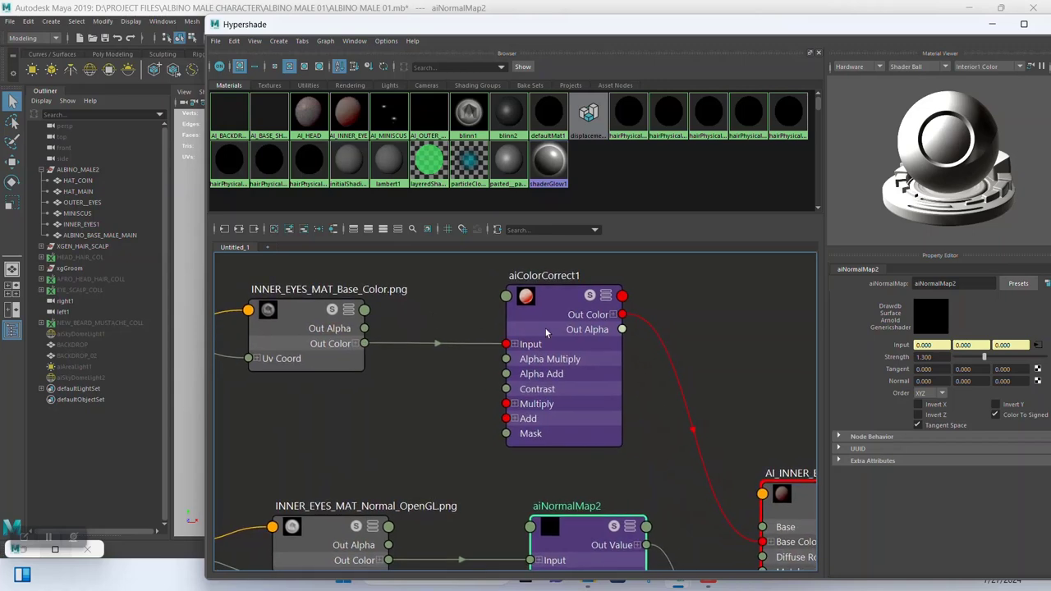
left_click(546, 320)
middle_click_drag(670, 376, 590, 357, "alt")
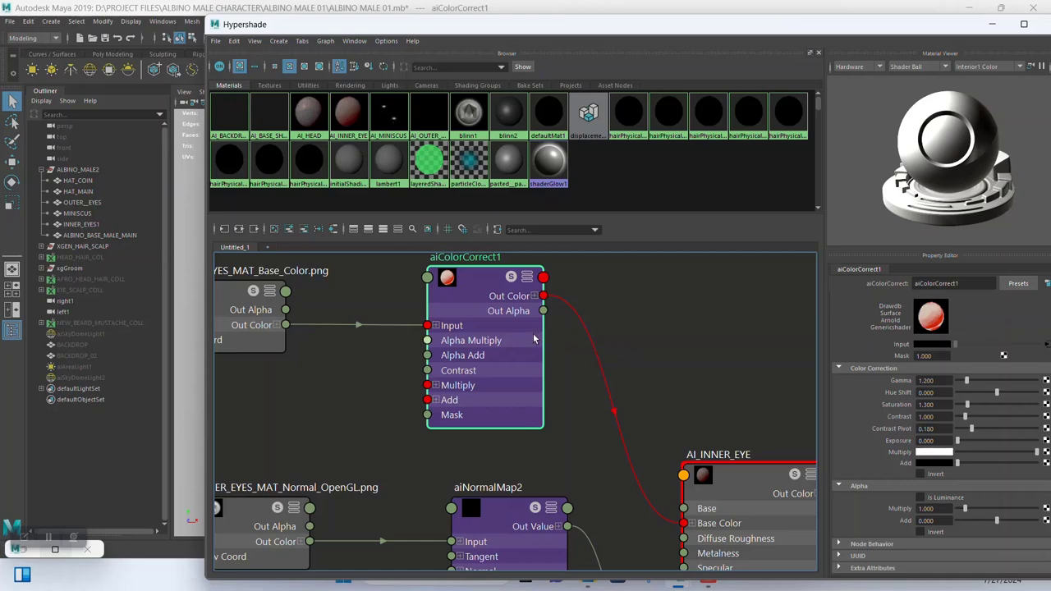
key("Delete")
- Add a new aiColorCorrect node and link it between INNER_EYES_MAT_Base_Color.png's Out Color and the Base Color of AI_INNER_EYE
key("Tab")
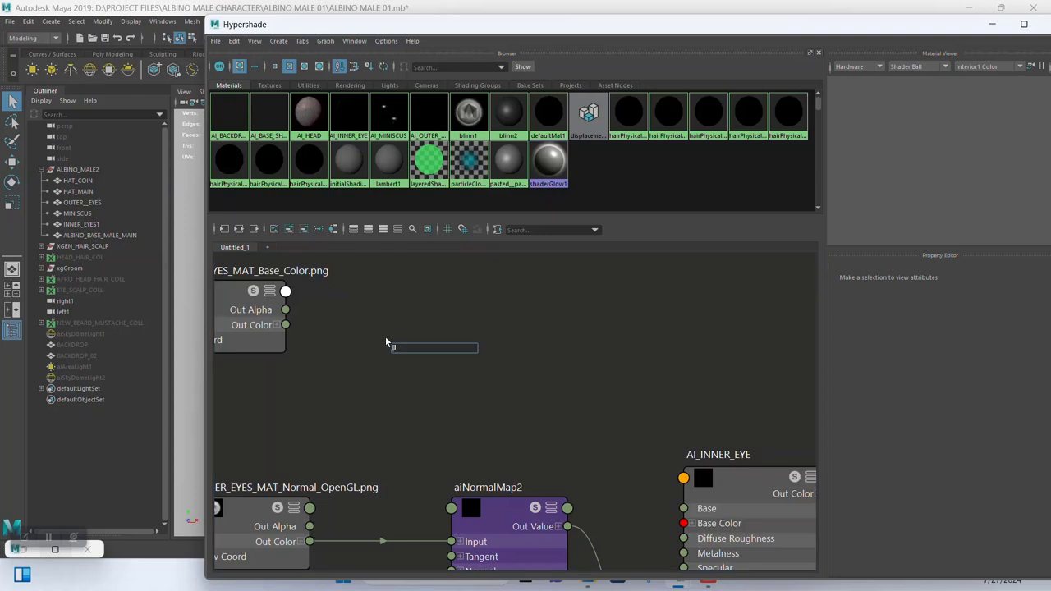
type("ai")
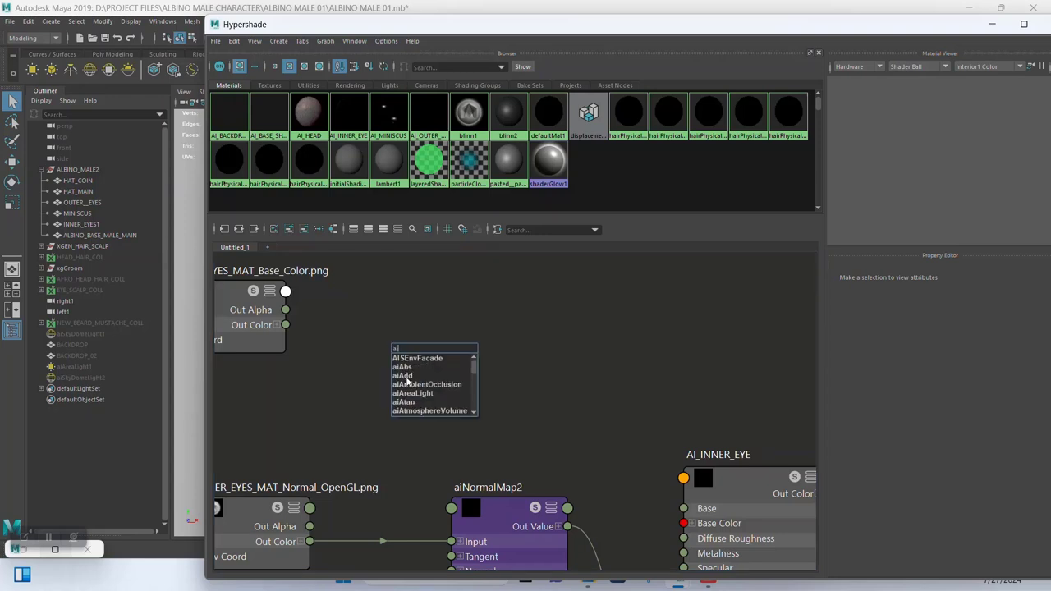
type("co")
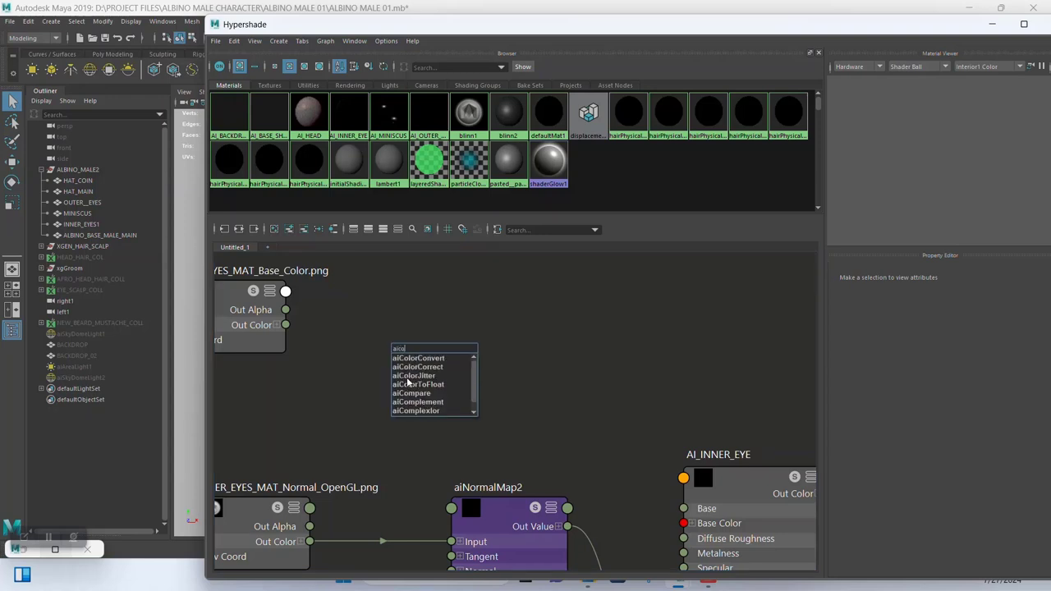
left_click(415, 367)
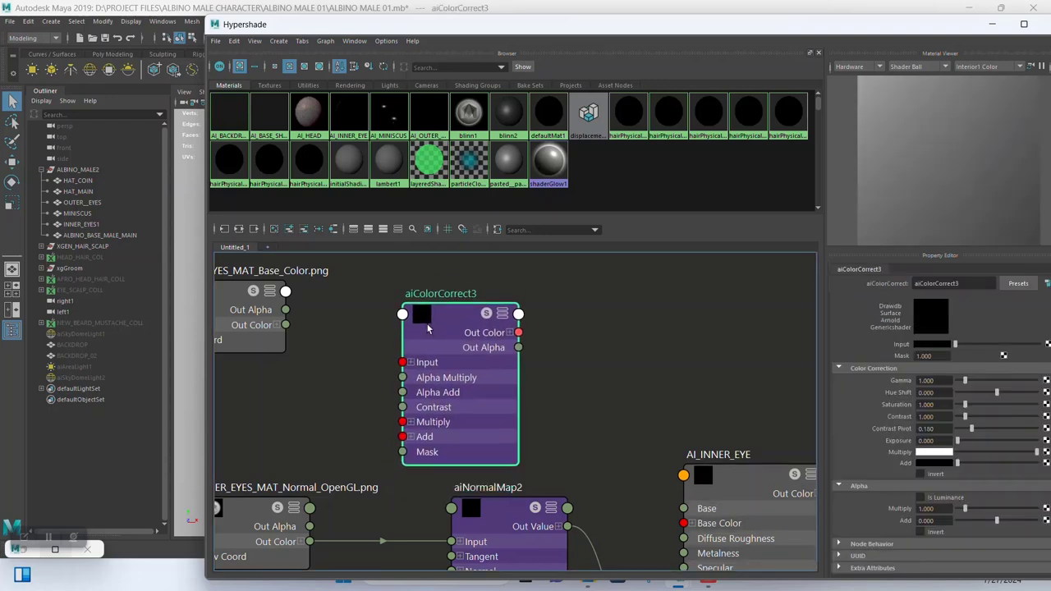
left_click_drag(285, 326, 403, 340)
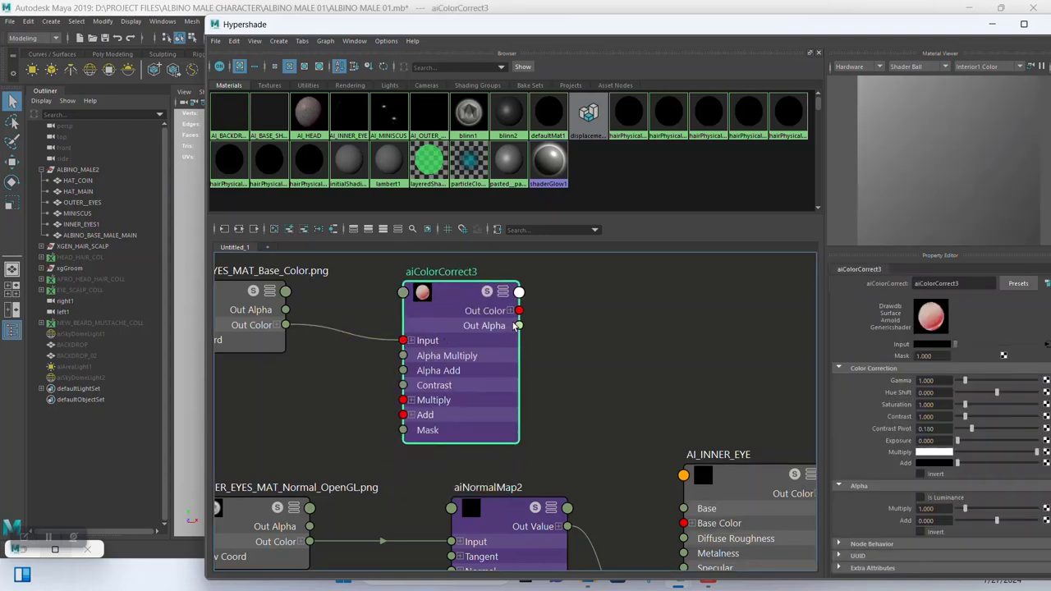
left_click_drag(519, 311, 683, 523)
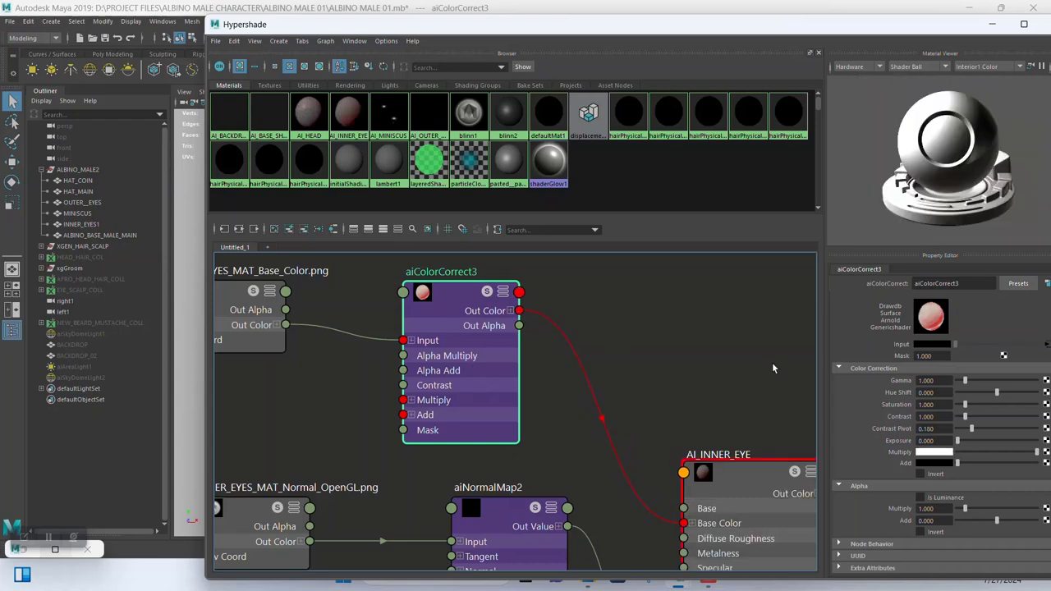
- Set the new color-correct node's saturation to 1.3 and gamma to 1.2, then minimize the Hypershade
left_click(941, 404)
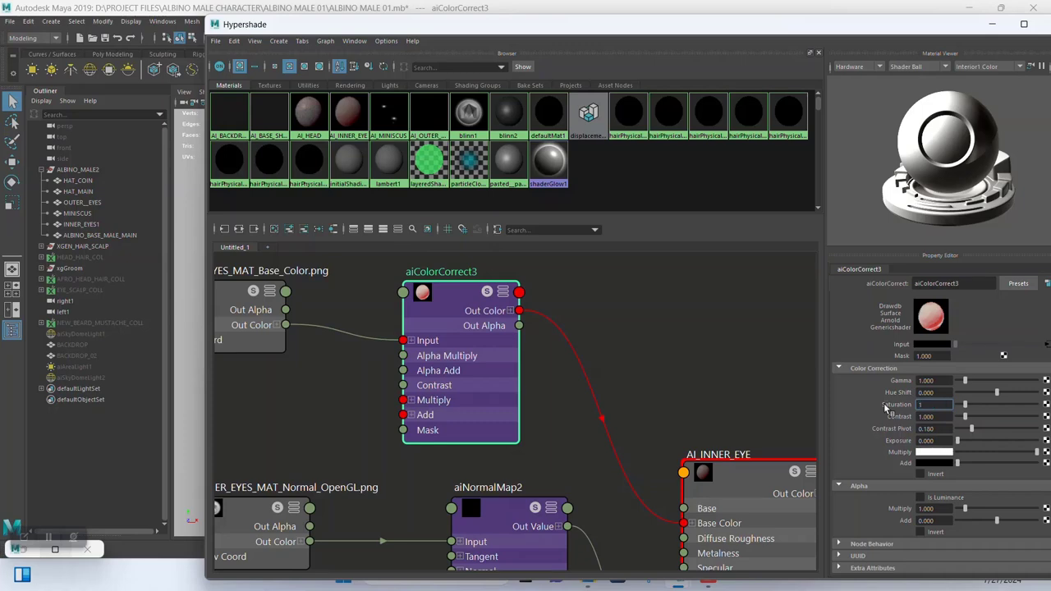
key("Return")
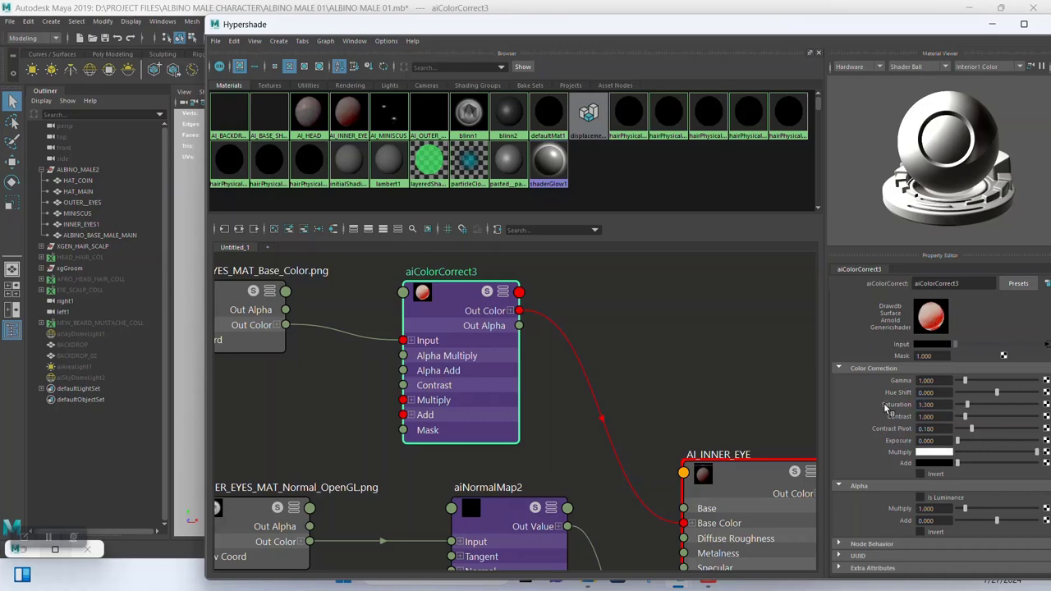
left_click(945, 380)
type("1.2")
key("Return")
scroll(556, 399, "down", 2)
middle_click_drag(550, 405, 519, 364, "alt")
scroll(570, 354, "down", 2)
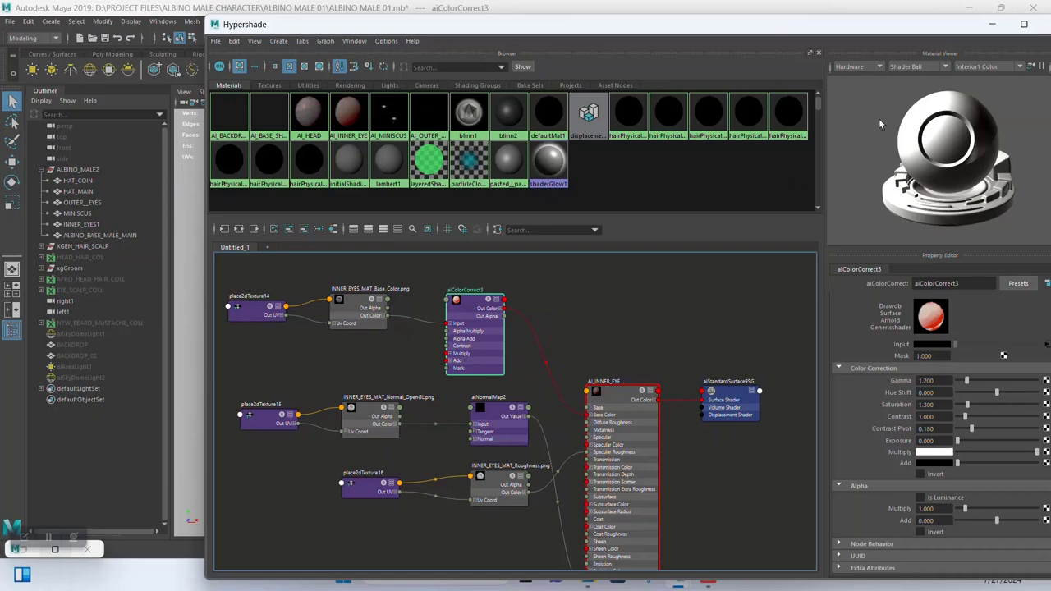
left_click(992, 23)
left_click(950, 48)
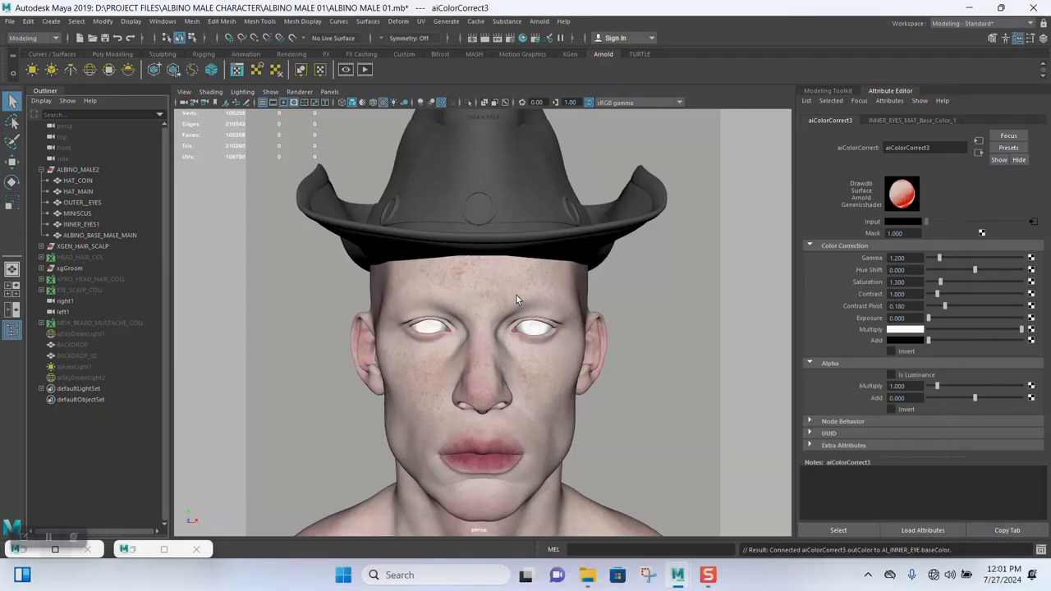
- Assign a new aiStandardSurface material to the HAT_MAIN mesh
middle_click_drag(516, 294, 523, 310, "alt")
scroll(514, 310, "up", 1)
right_click_drag(514, 310, 519, 333, "alt")
left_click_drag(488, 293, 504, 284, "alt")
middle_click_drag(504, 213, 492, 257, "alt")
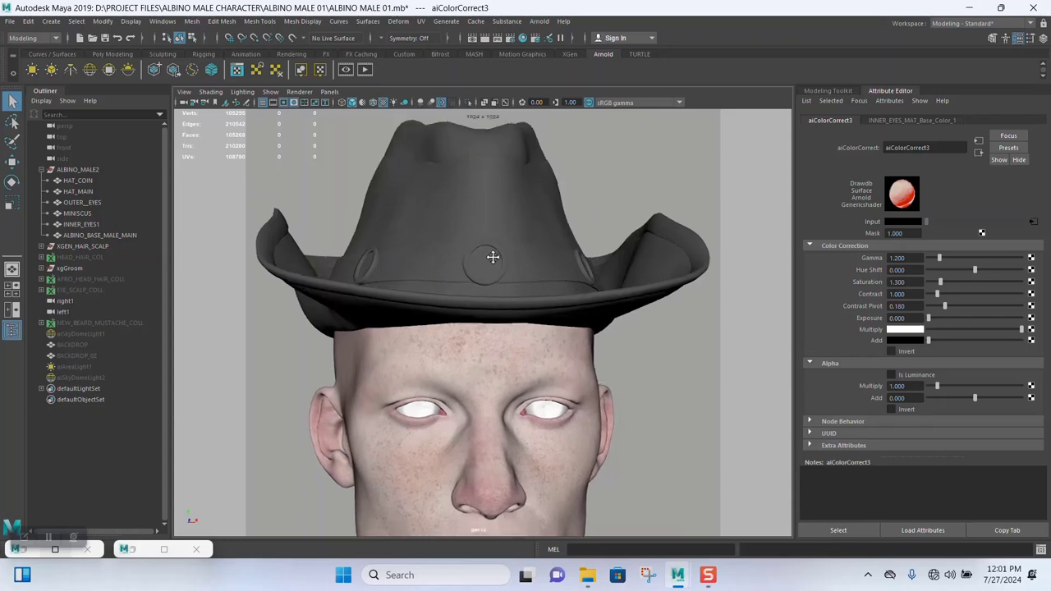
left_click(483, 199)
right_click(484, 199)
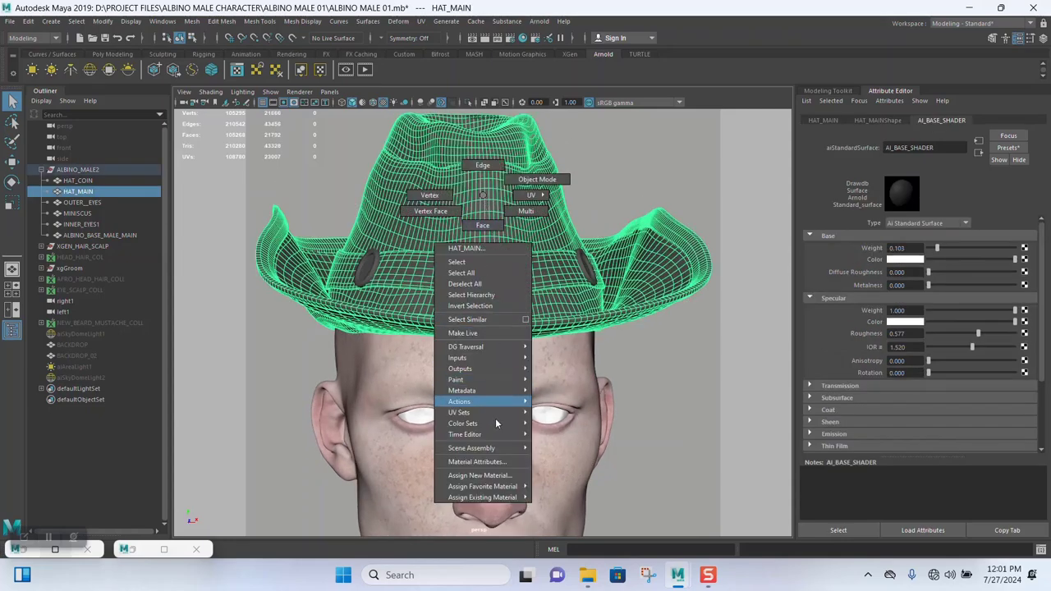
left_click(497, 476)
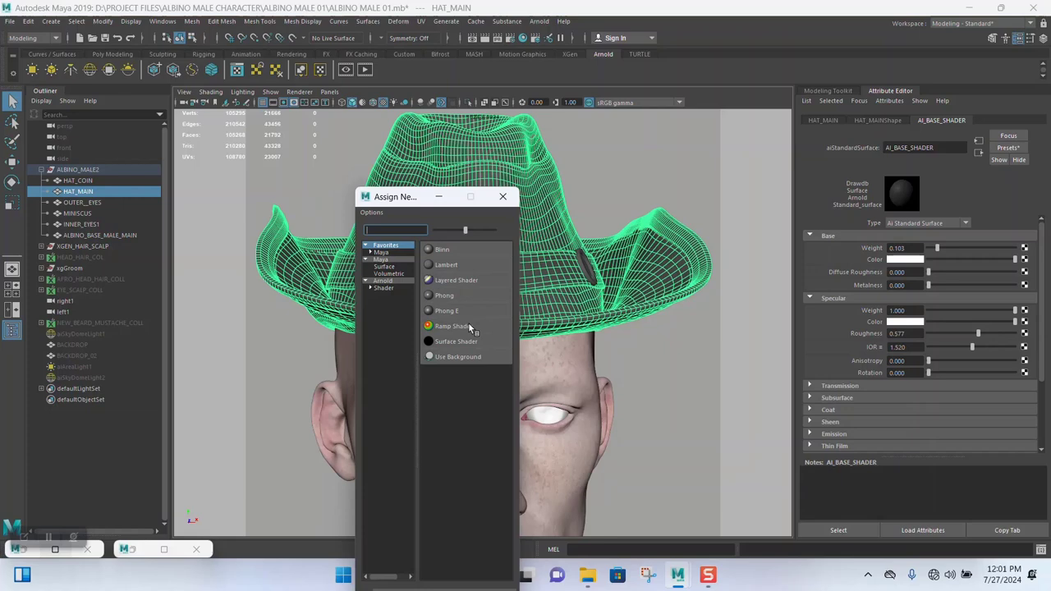
left_click(386, 281)
left_click(466, 404)
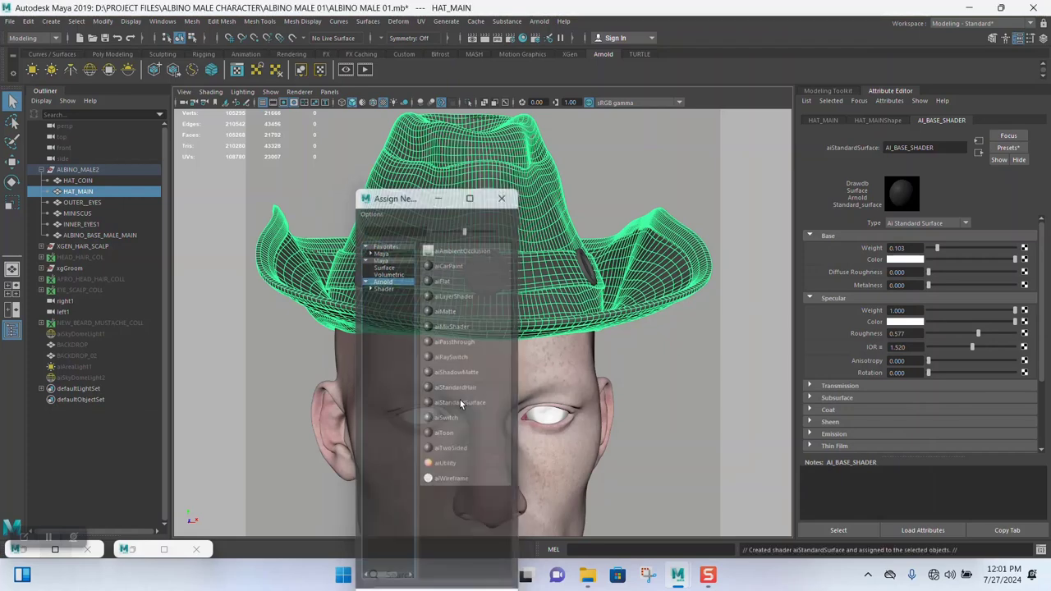
- Rename the hat's new shader AI_HAT and set its base weight to 1
double_click(919, 148)
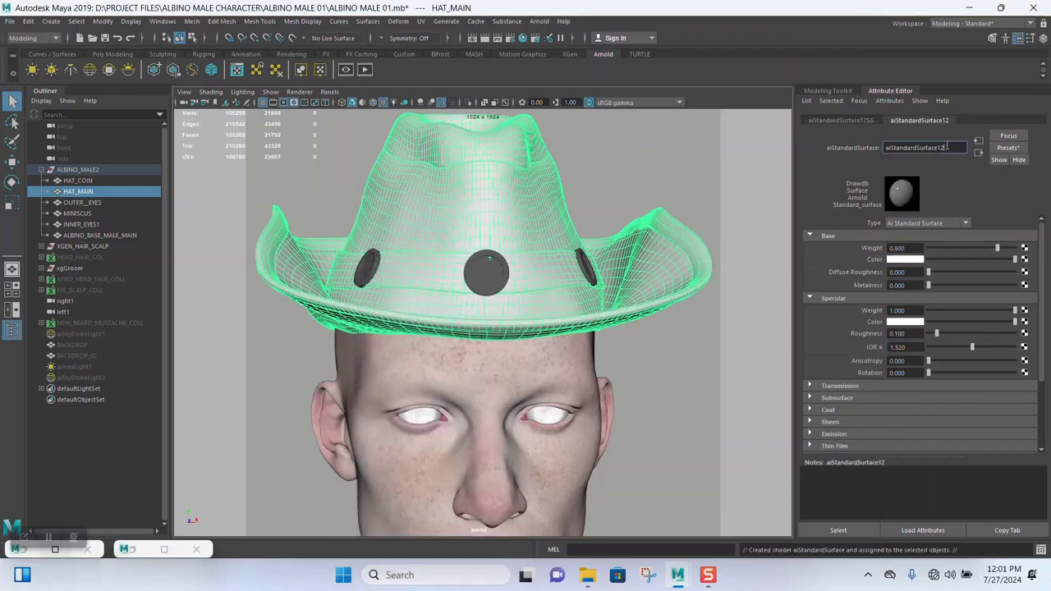
type("ai hat")
key("BackSpace")
key("BackSpace")
key("BackSpace")
key("BackSpace")
key("BackSpace")
key("BackSpace")
key("Caps_Lock")
type("Ai HAT")
key("Return")
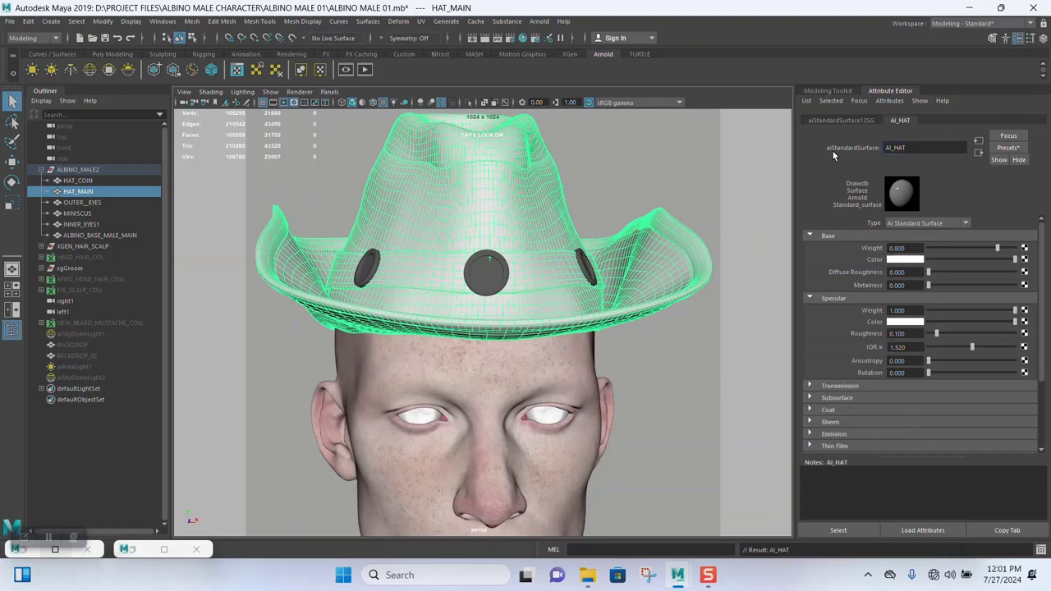
left_click_drag(997, 249, 1018, 249)
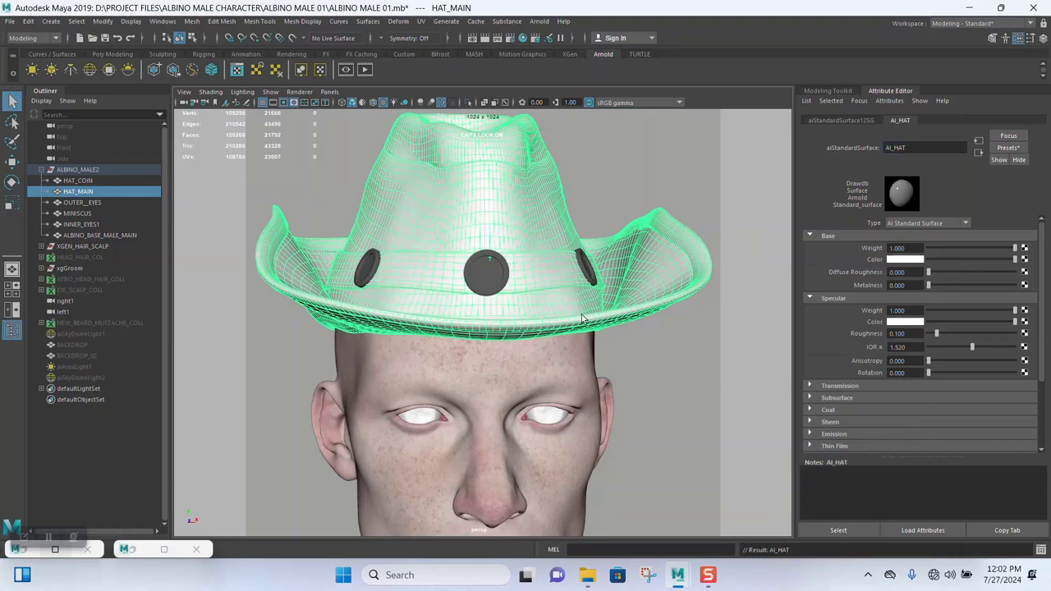
- Restore the Hypershade and graph the AI_HAT material's network in the work area
double_click(135, 548)
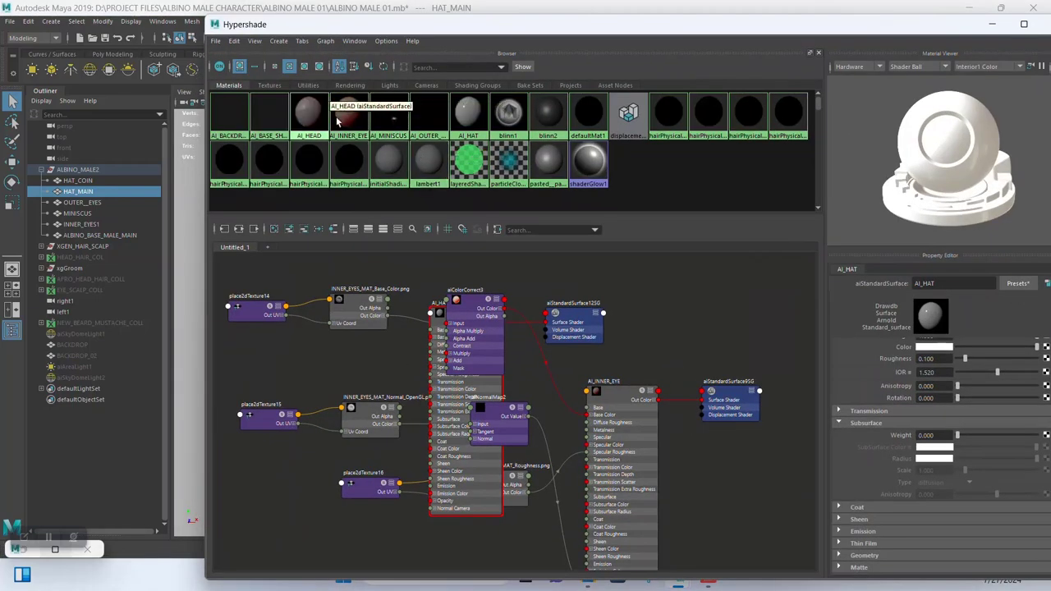
right_click(468, 107)
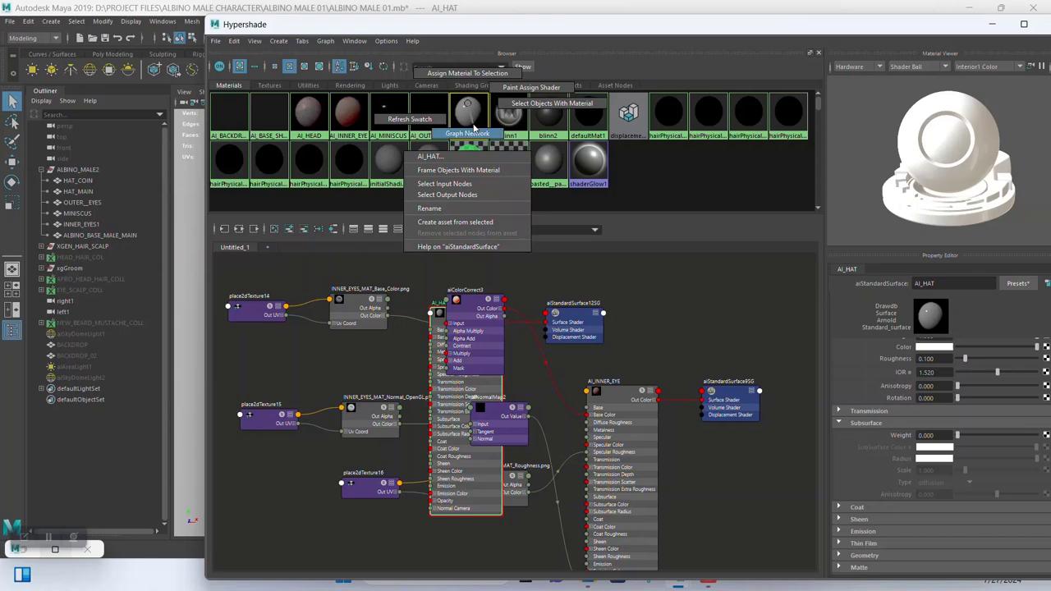
left_click(467, 133)
scroll(640, 398, "down", 5)
middle_click_drag(641, 398, 649, 399, "alt")
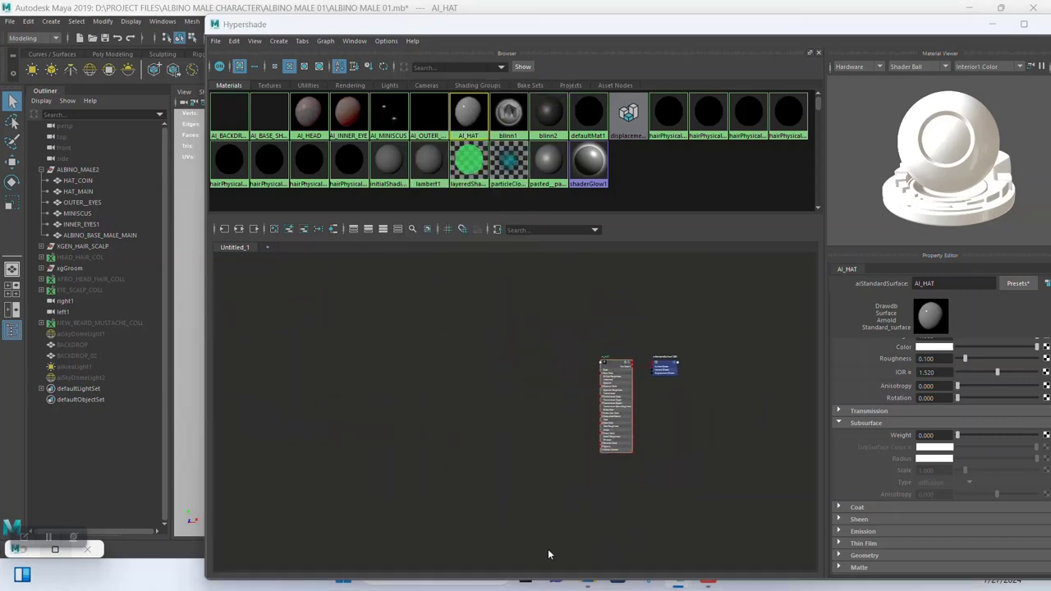
- Switch to File Explorer and open the SP TEXTURES folder to locate the HAT1 texture maps
key("alt+Tab")
key("alt+Tab")
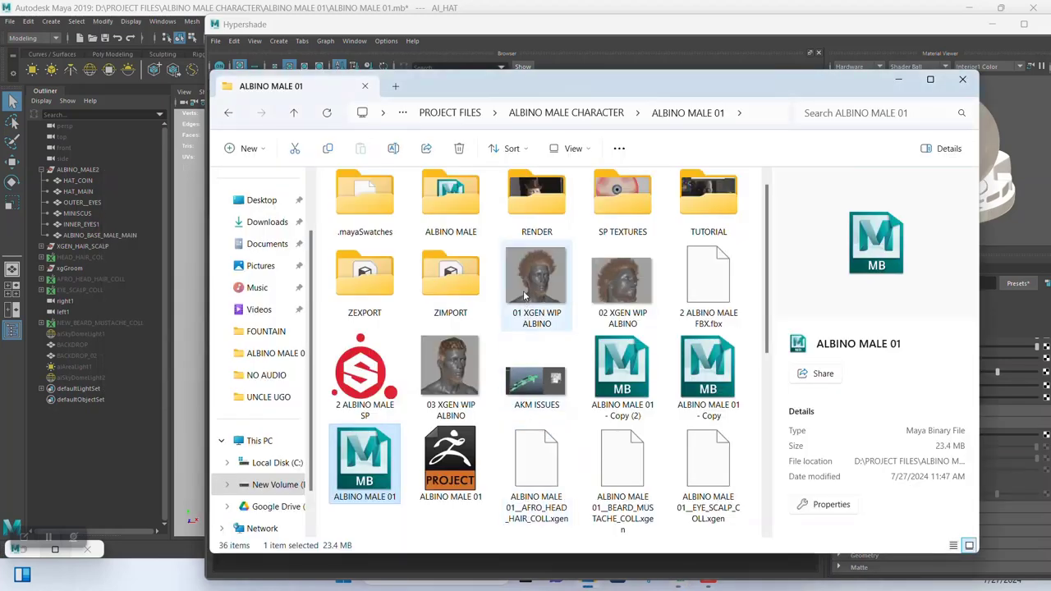
double_click(622, 197)
scroll(526, 395, "down", 2)
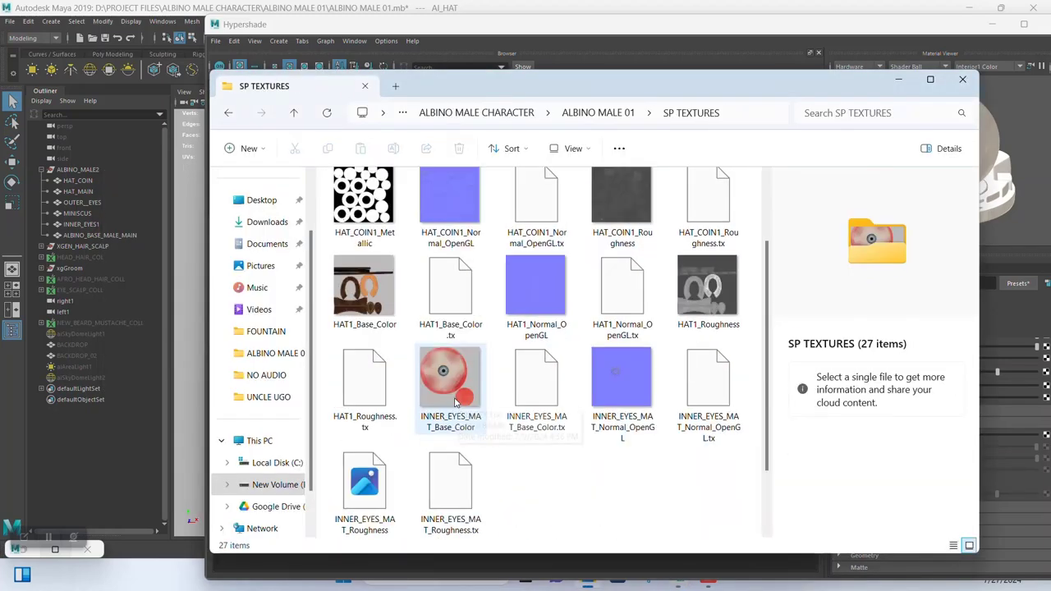
scroll(448, 386, "up", 1)
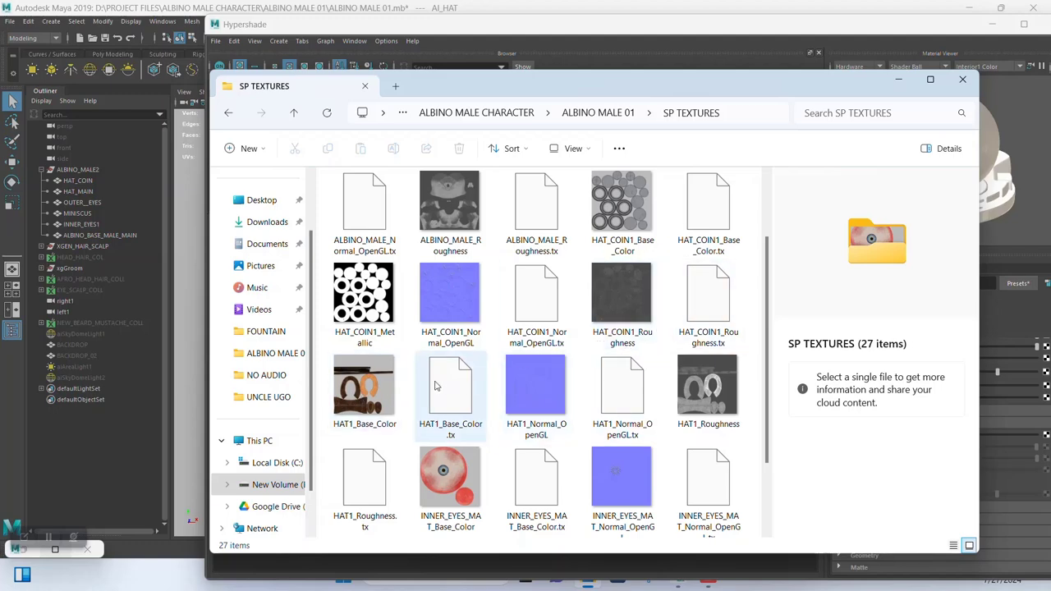
- Bring the HAT1_Base_Color, HAT1_Normal_OpenGL and HAT1_Roughness images into the Hypershade graph as file nodes
left_click(364, 386)
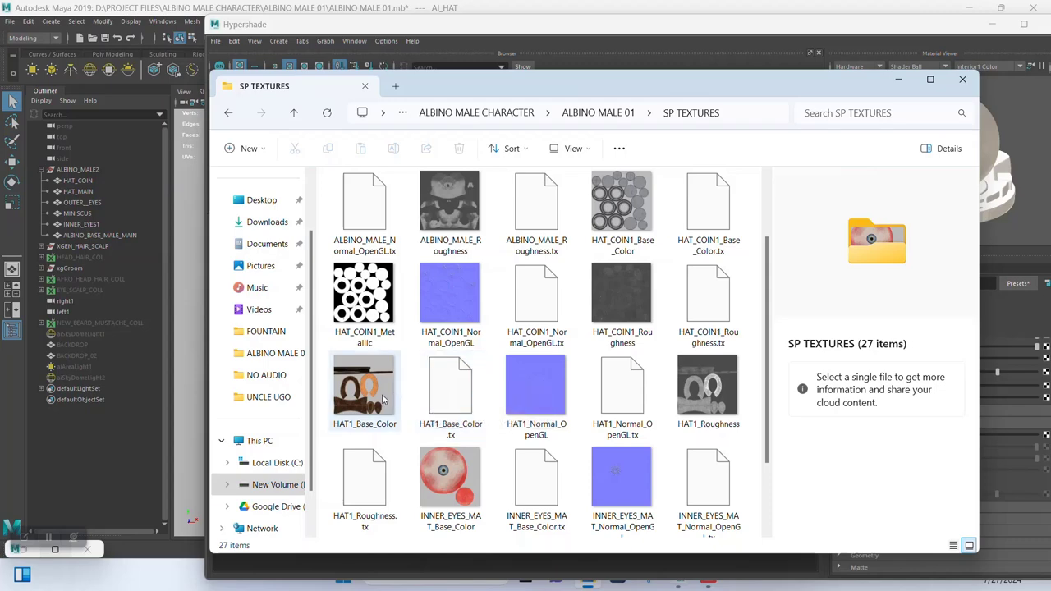
left_click(531, 402, "ctrl")
left_click(708, 385, "ctrl")
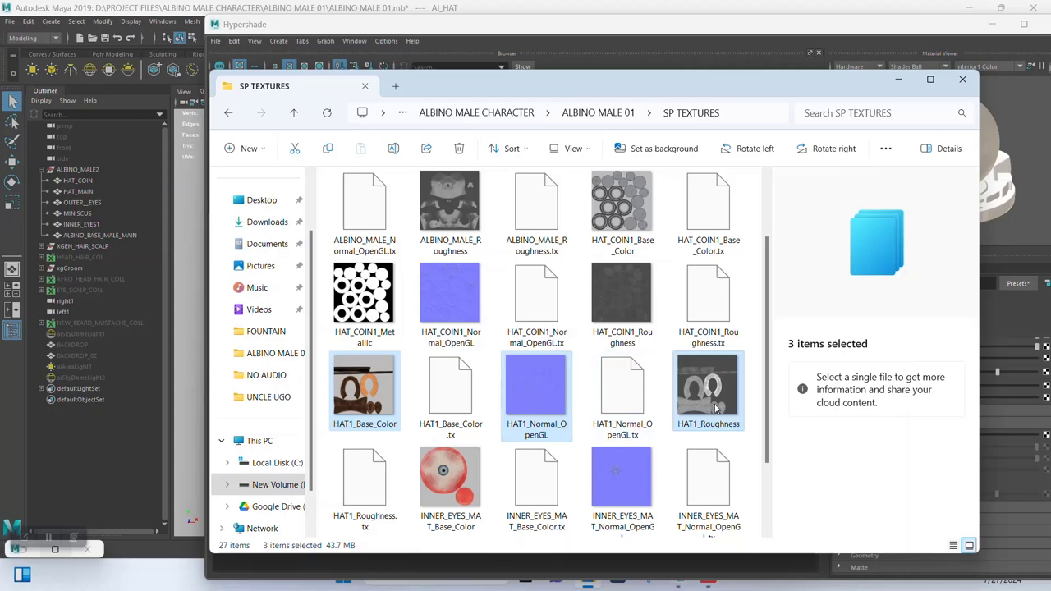
left_click_drag(542, 87, 721, 88)
left_click_drag(542, 395, 298, 385)
left_click(409, 427)
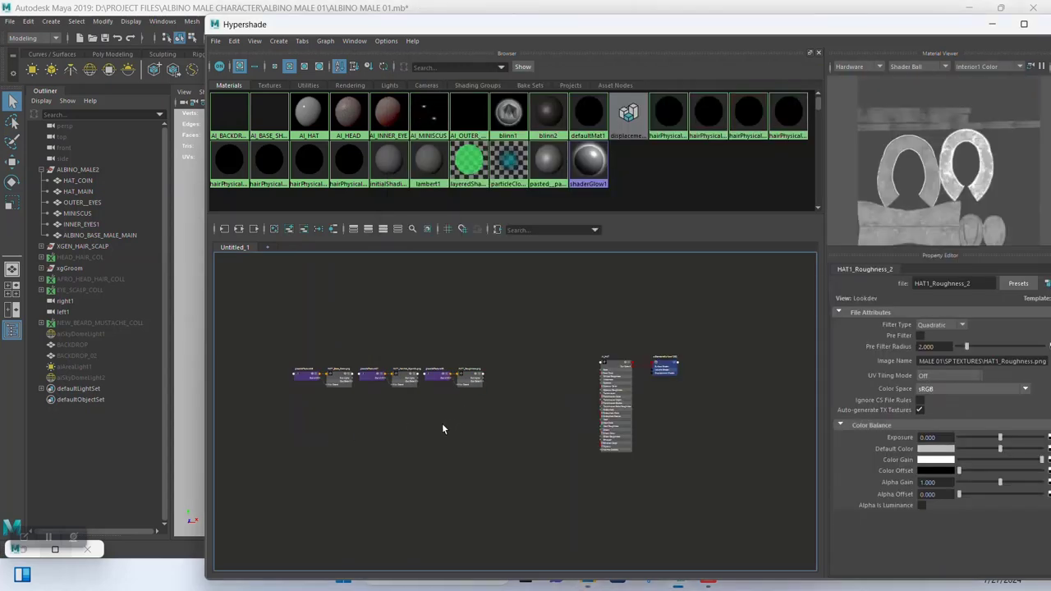
- Move the three HAT1 texture nodes with their place2dTexture nodes closer to the AI_HAT shader
right_click_drag(443, 427, 471, 456, "alt")
middle_click_drag(438, 424, 457, 432, "alt")
right_click_drag(457, 432, 468, 461, "alt")
scroll(468, 460, "up", 4)
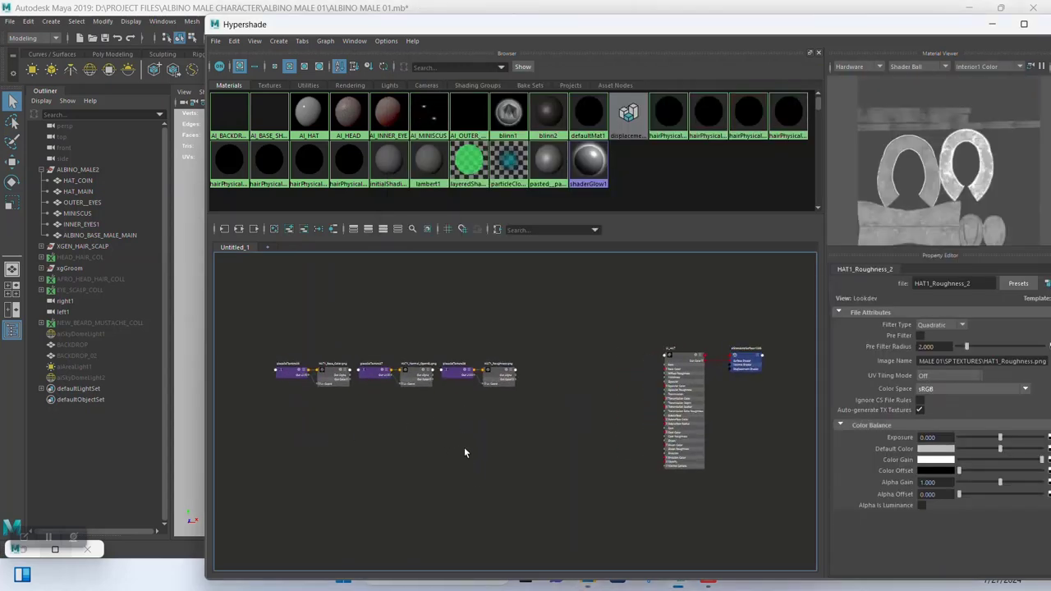
scroll(501, 453, "up", 4)
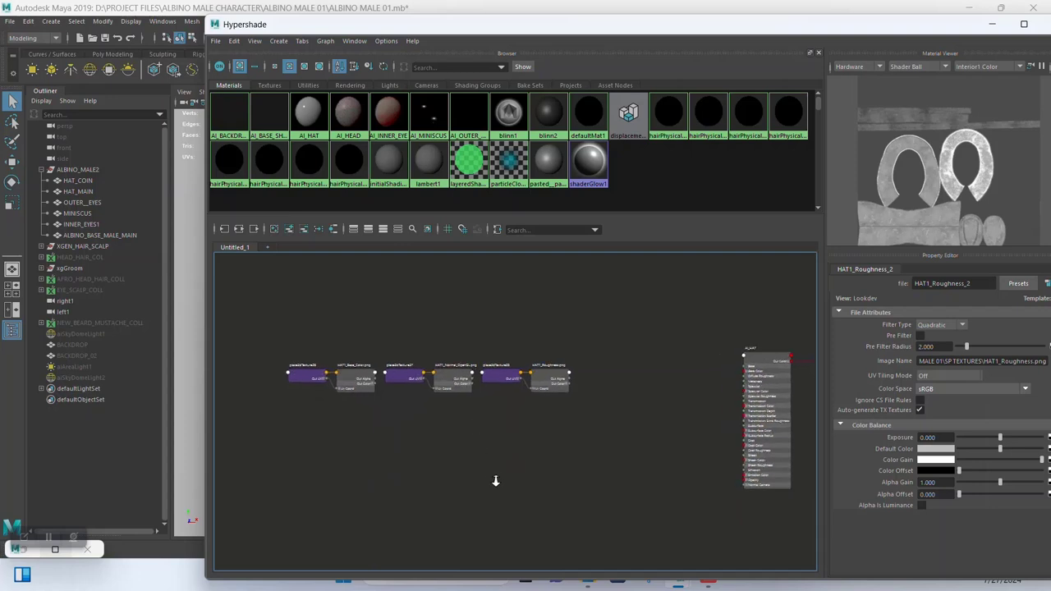
right_click_drag(503, 483, 502, 457, "alt")
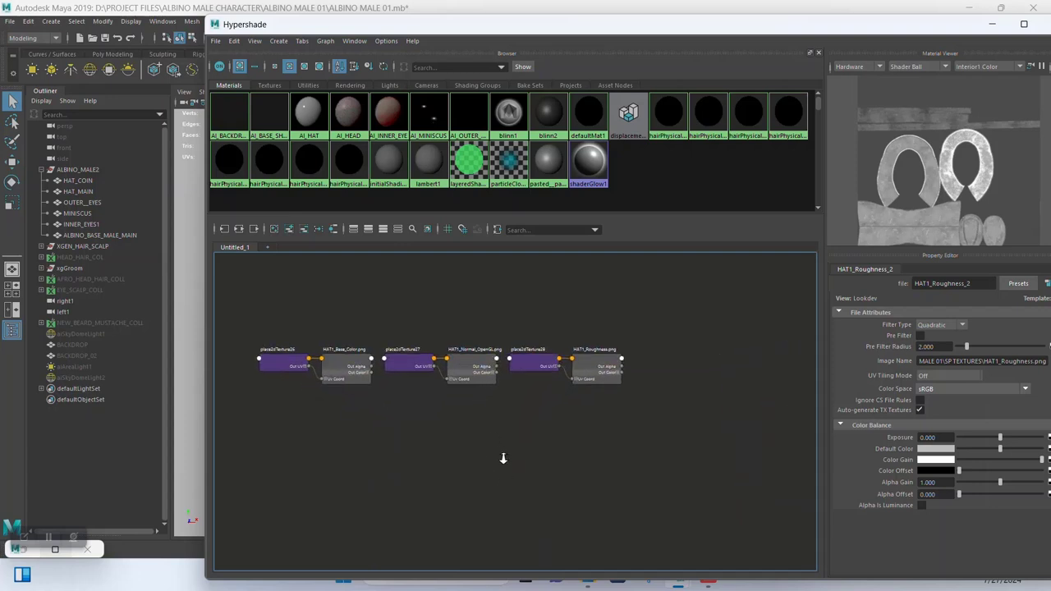
middle_click_drag(508, 435, 551, 448, "alt")
scroll(574, 446, "up", 1)
scroll(557, 446, "down", 4)
left_click_drag(315, 371, 636, 458)
scroll(565, 419, "up", 5)
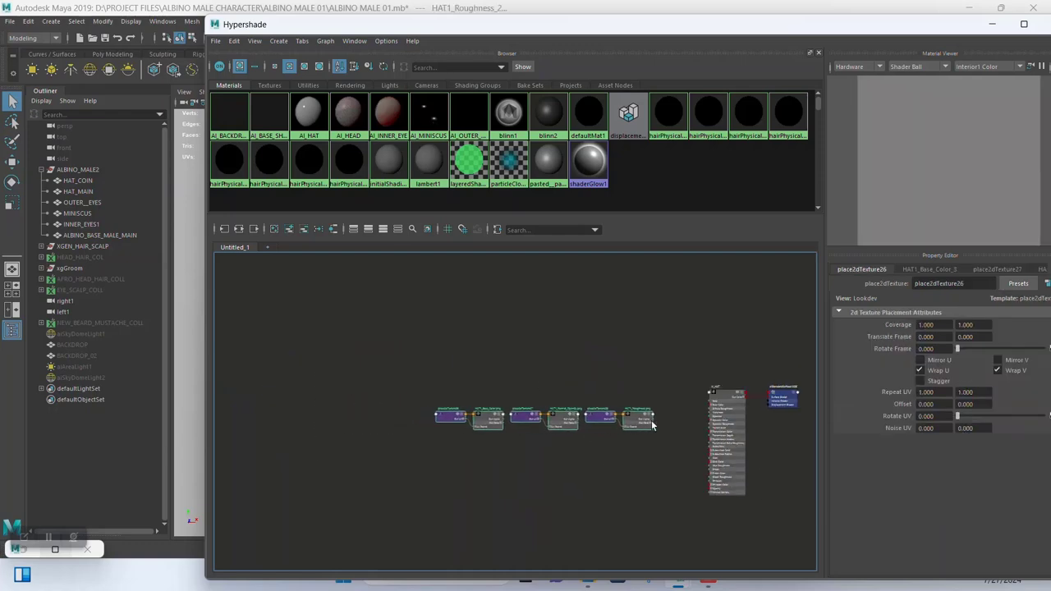
scroll(509, 422, "up", 5)
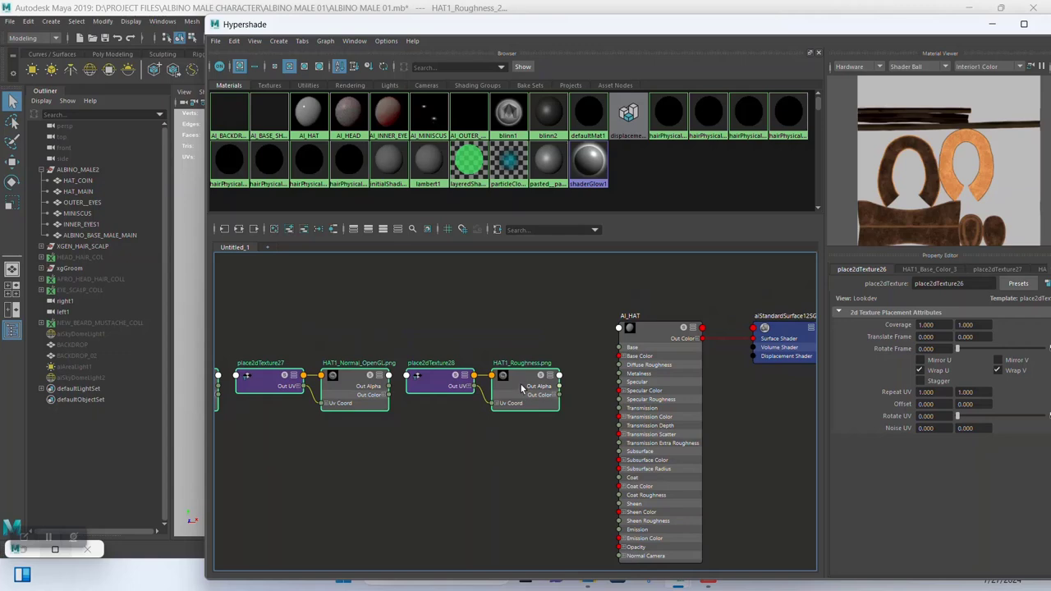
left_click_drag(521, 386, 502, 403)
- Connect HAT1_Roughness.png's Out Color R to the Specular Roughness of AI_HAT
left_click_drag(411, 366, 514, 418)
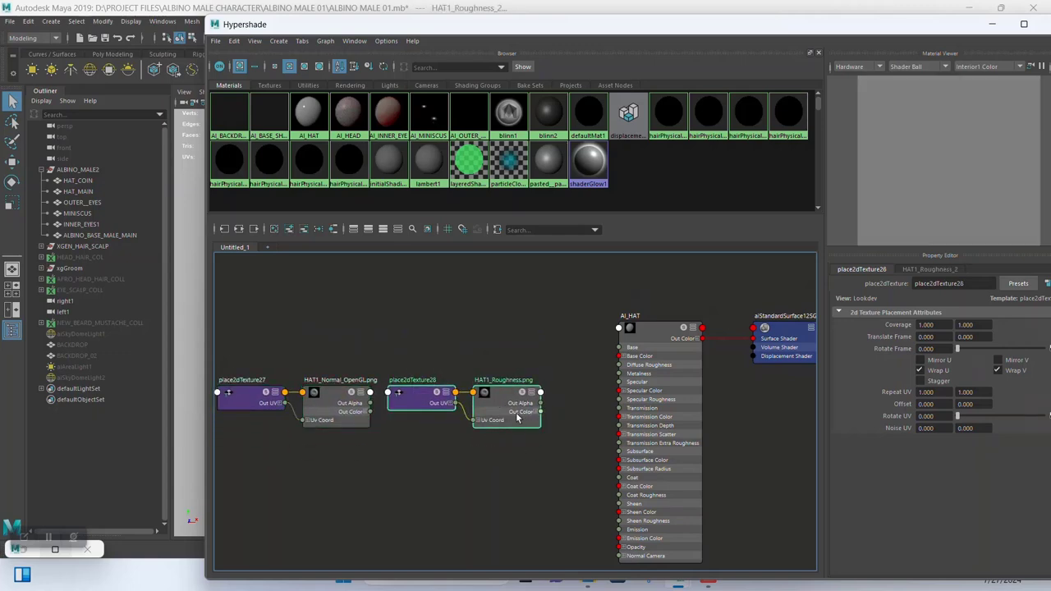
left_click(538, 413)
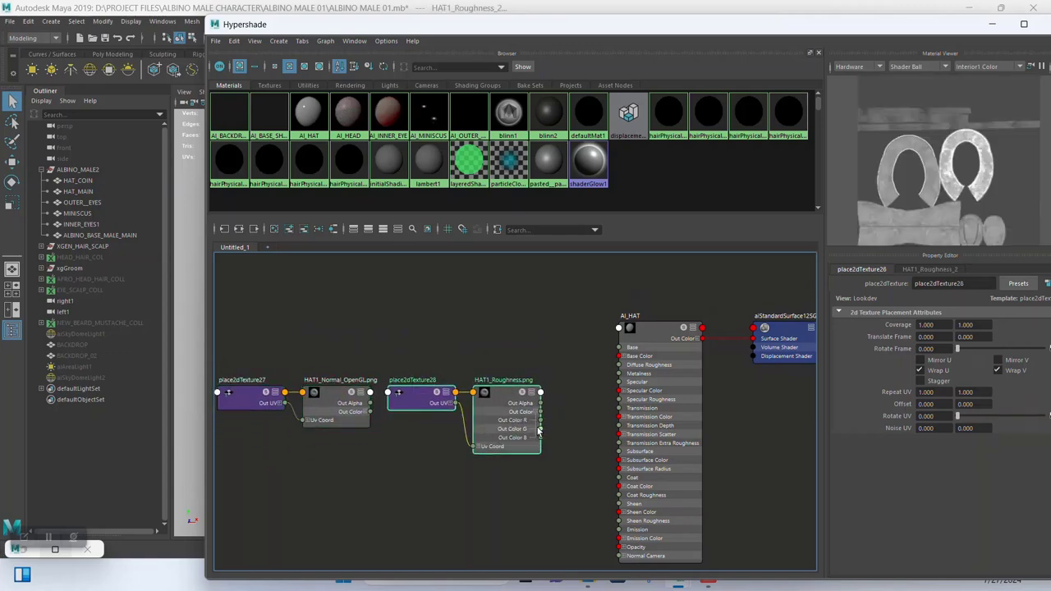
left_click_drag(541, 421, 619, 399)
middle_click_drag(447, 498, 495, 477, "alt")
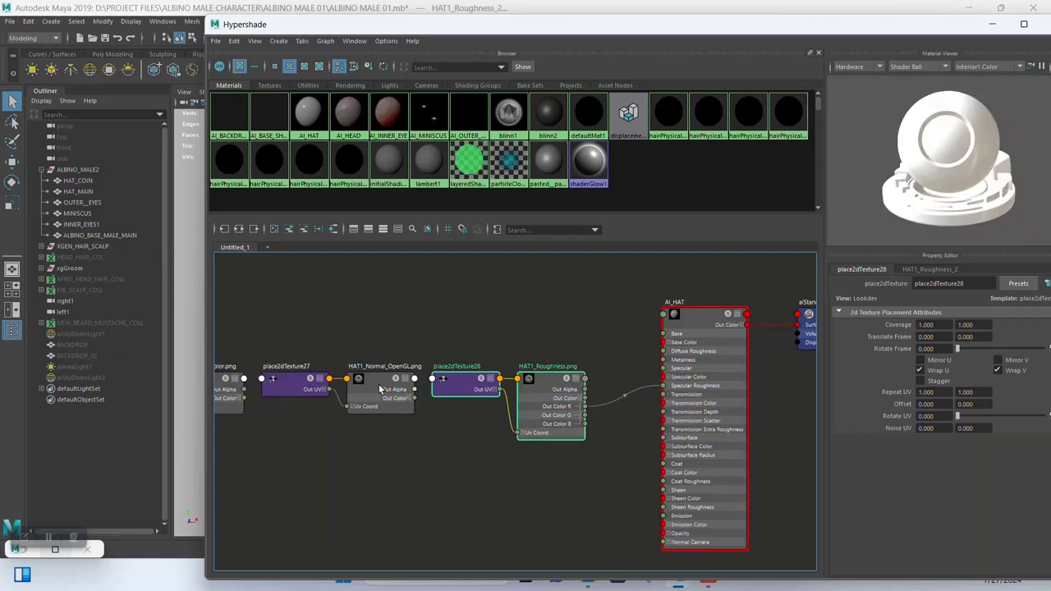
- Place the hat normal texture below the roughness and link its Out Color through a new aiNormalMap node to AI_HAT's Normal Camera
left_click_drag(291, 352, 466, 518)
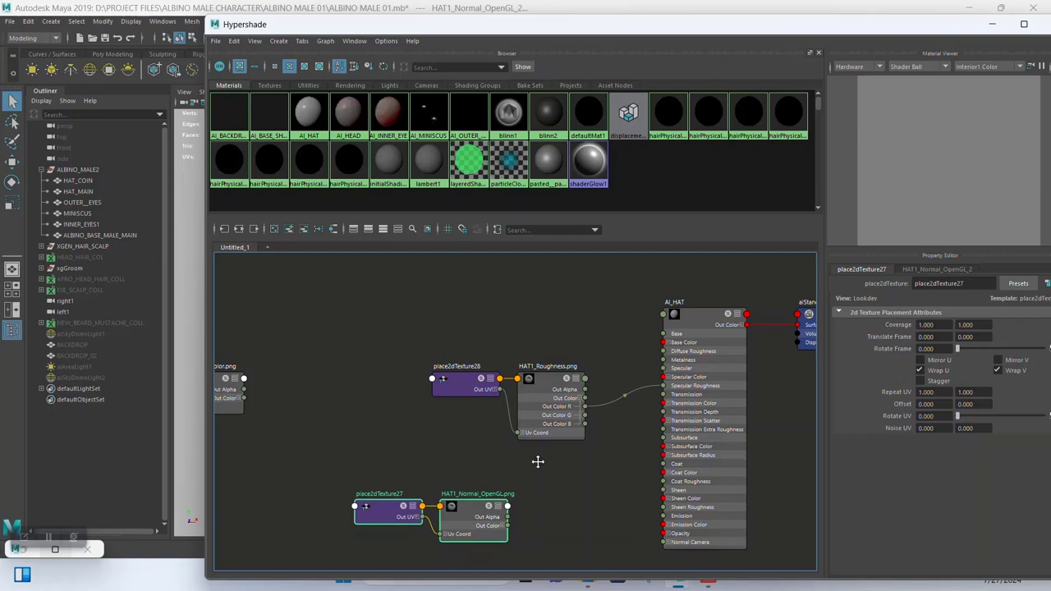
middle_click_drag(537, 462, 501, 377, "alt")
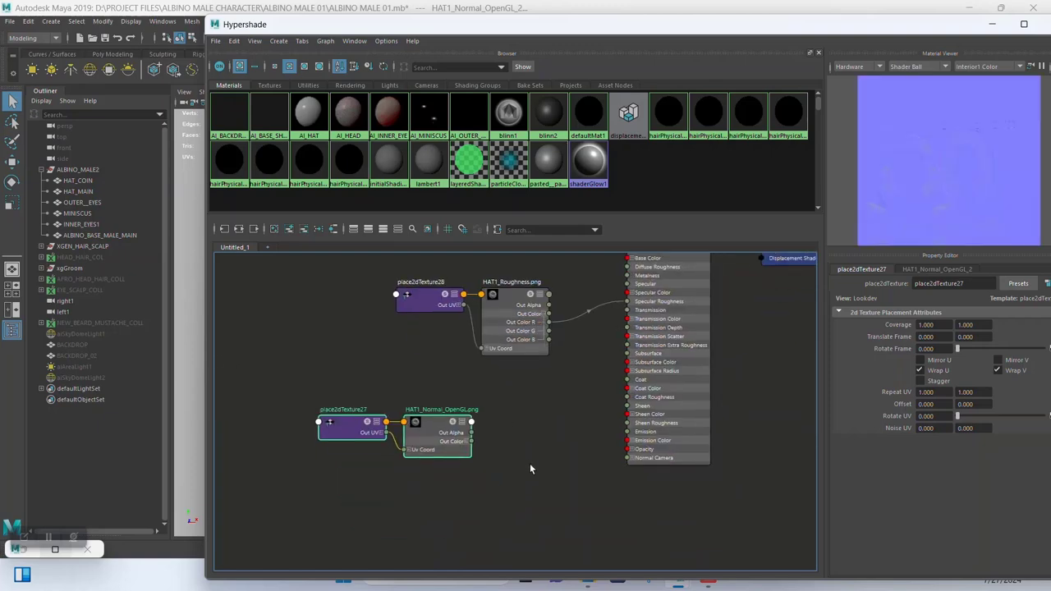
key("Tab")
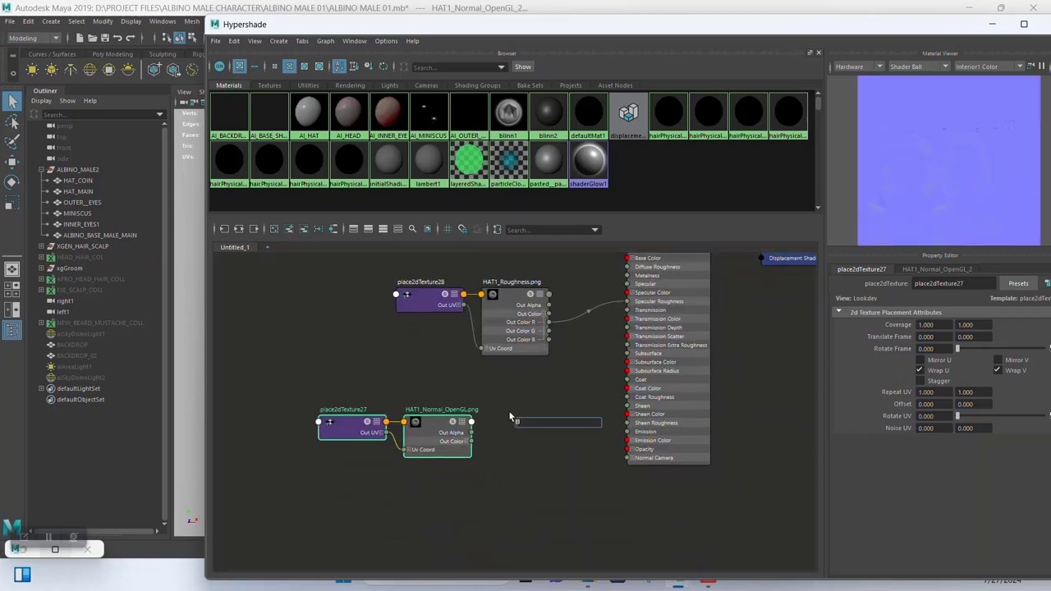
type("aiNO")
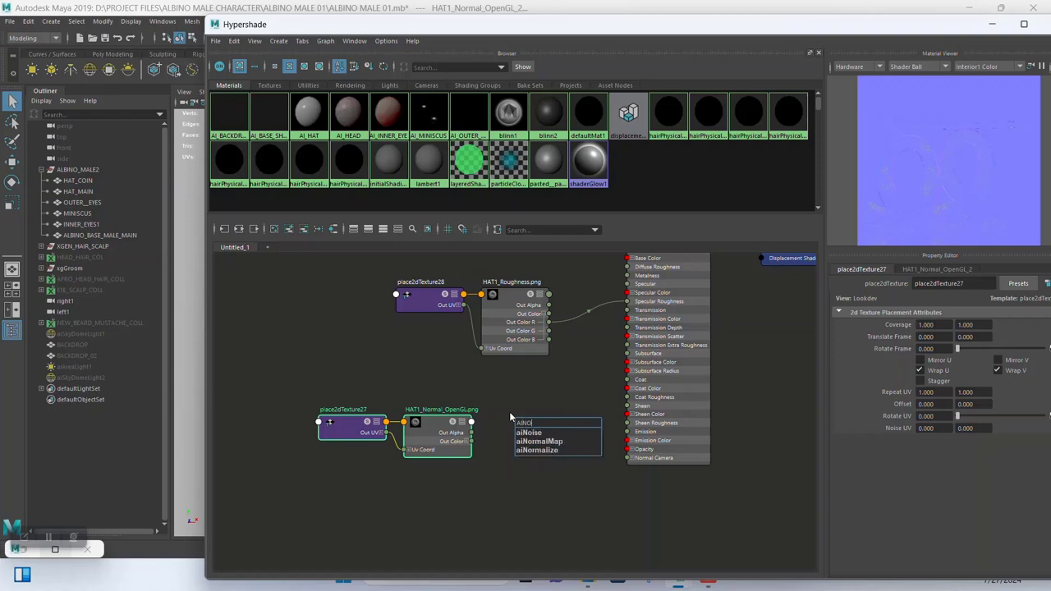
left_click(536, 444)
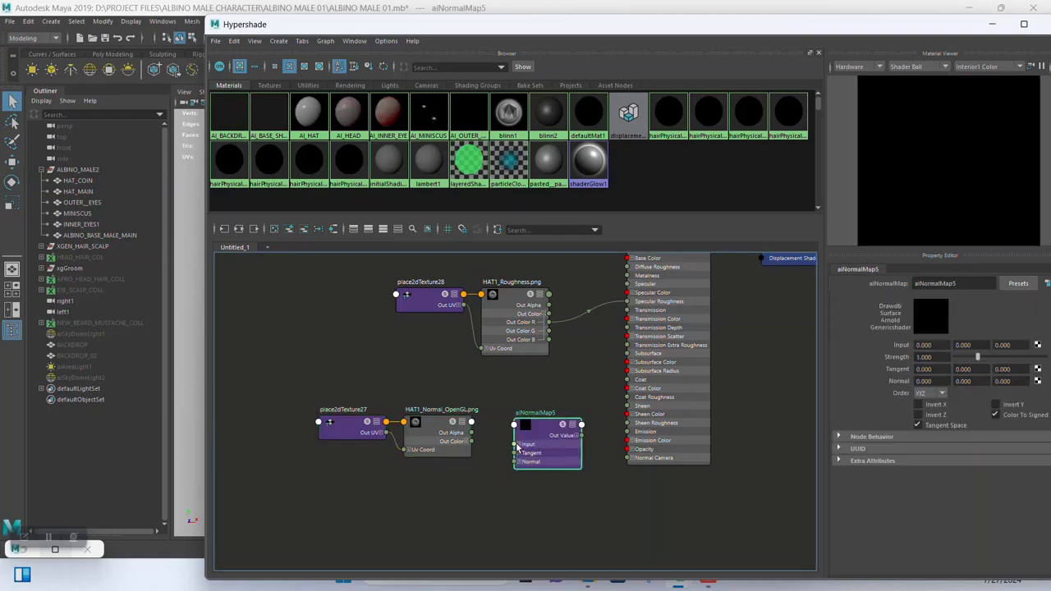
left_click_drag(515, 444, 472, 442)
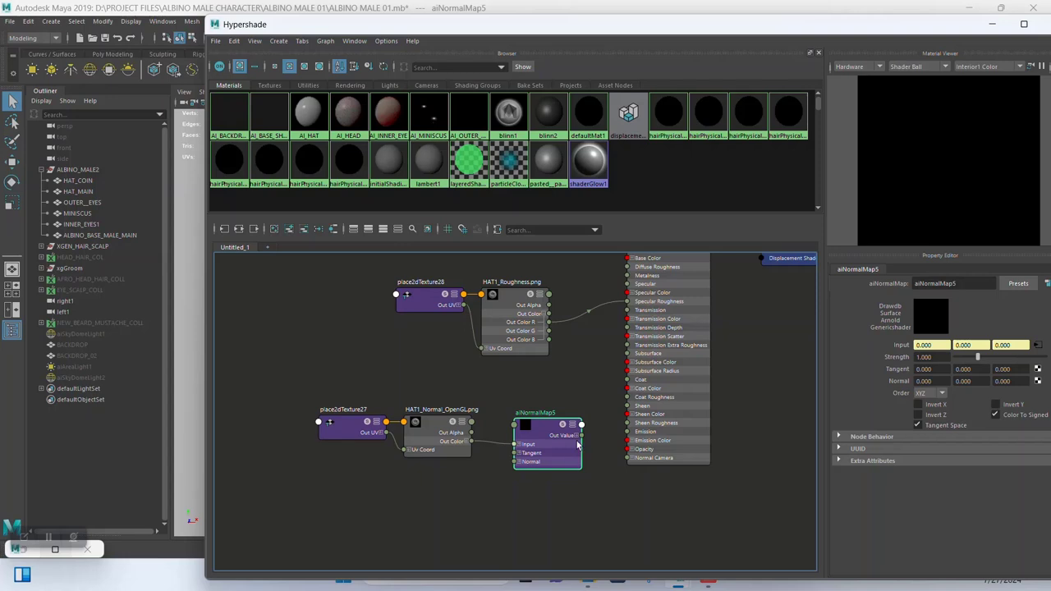
left_click_drag(599, 442, 640, 458)
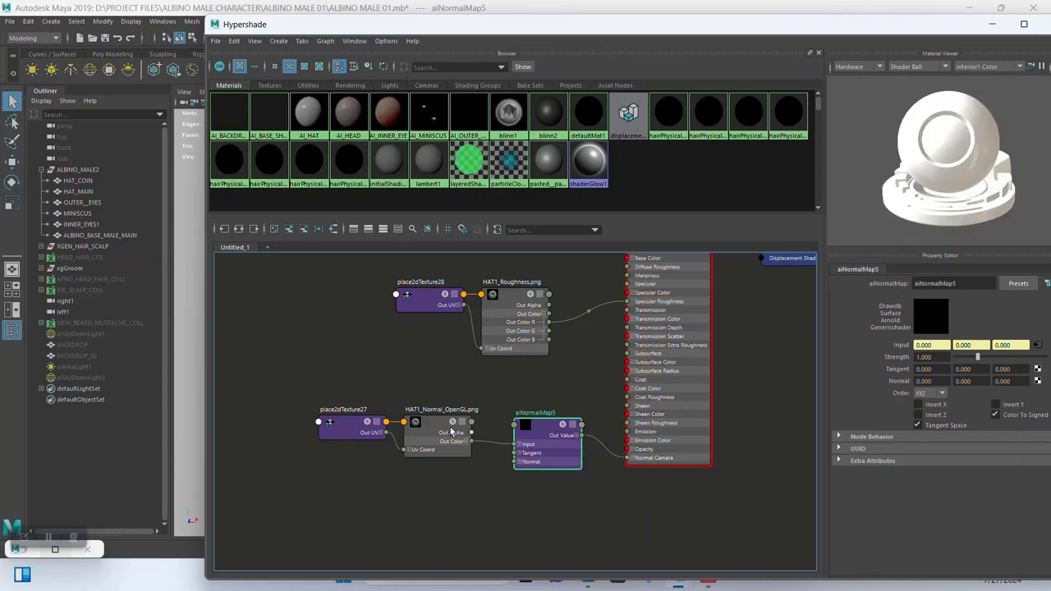
- Move the HAT1_Base_Color.png nodes above the roughness nodes and connect Out Color to AI_HAT's Base Color
middle_click_drag(323, 324, 375, 432, "alt")
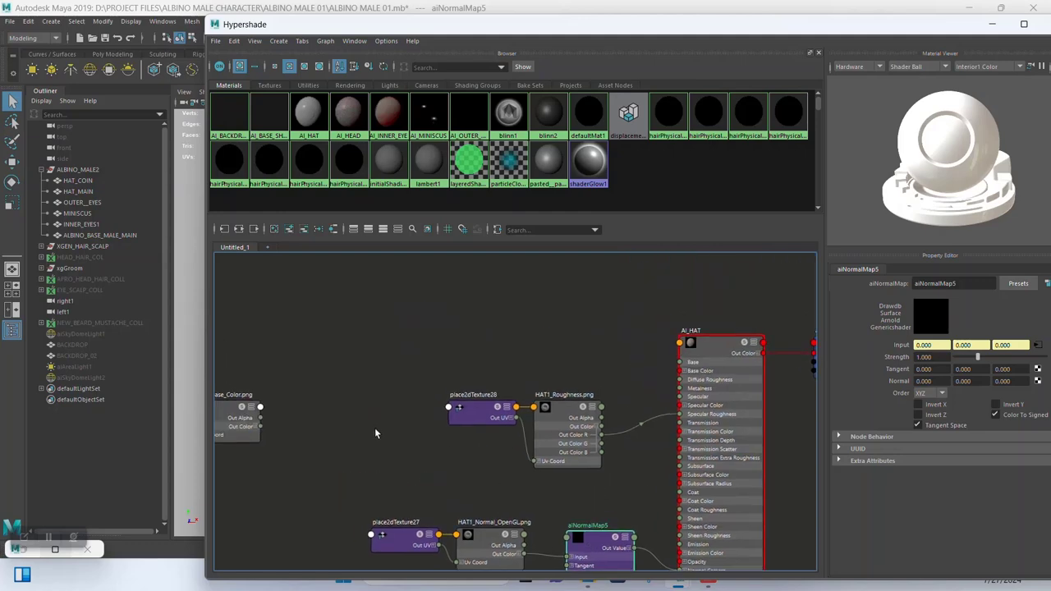
middle_click_drag(299, 389, 418, 380, "alt")
left_click_drag(273, 365, 330, 422)
left_click_drag(351, 417, 717, 345)
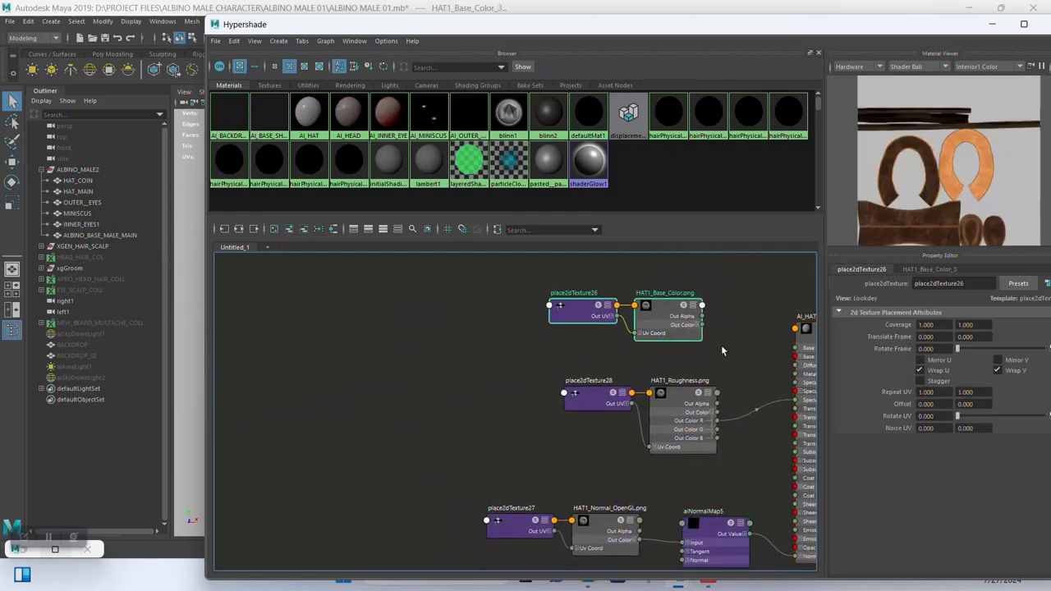
middle_click_drag(717, 345, 572, 339, "alt")
left_click_drag(569, 325, 670, 356)
- Set the color space of the HAT1_Roughness.png texture to Raw
middle_click_drag(622, 391, 587, 329, "alt")
left_click(523, 371)
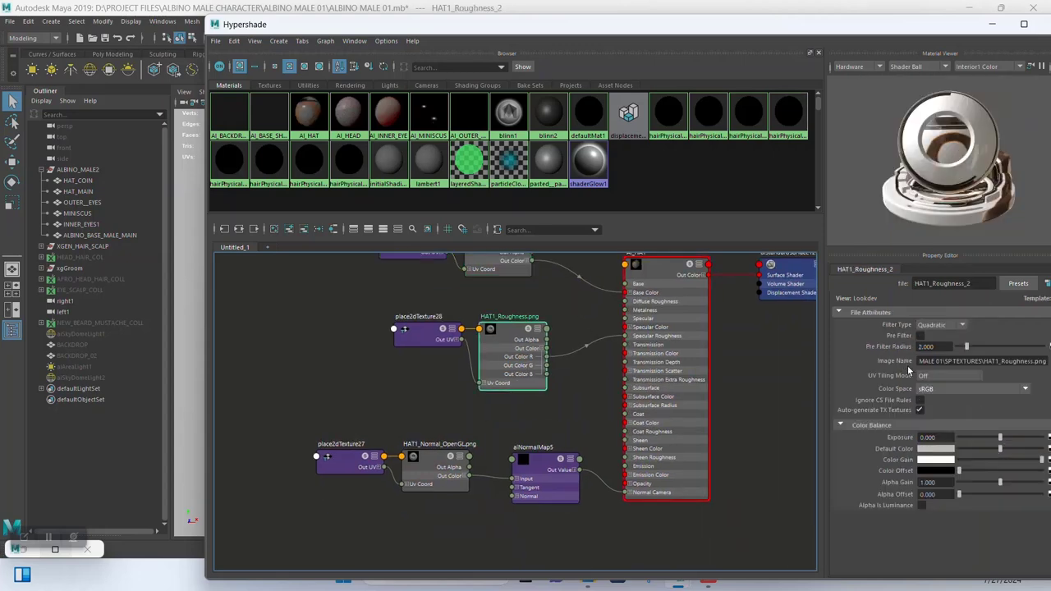
left_click(945, 388)
left_click(944, 400)
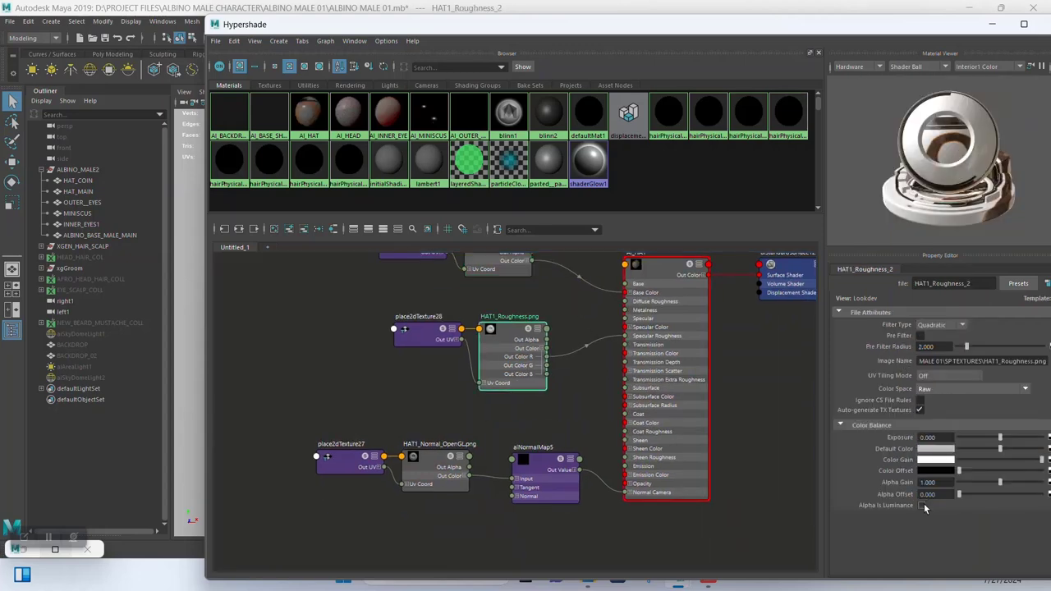
- Set the HAT1_Normal_OpenGL.png texture's color space to Raw and enable Alpha Is Luminance
left_click(434, 466)
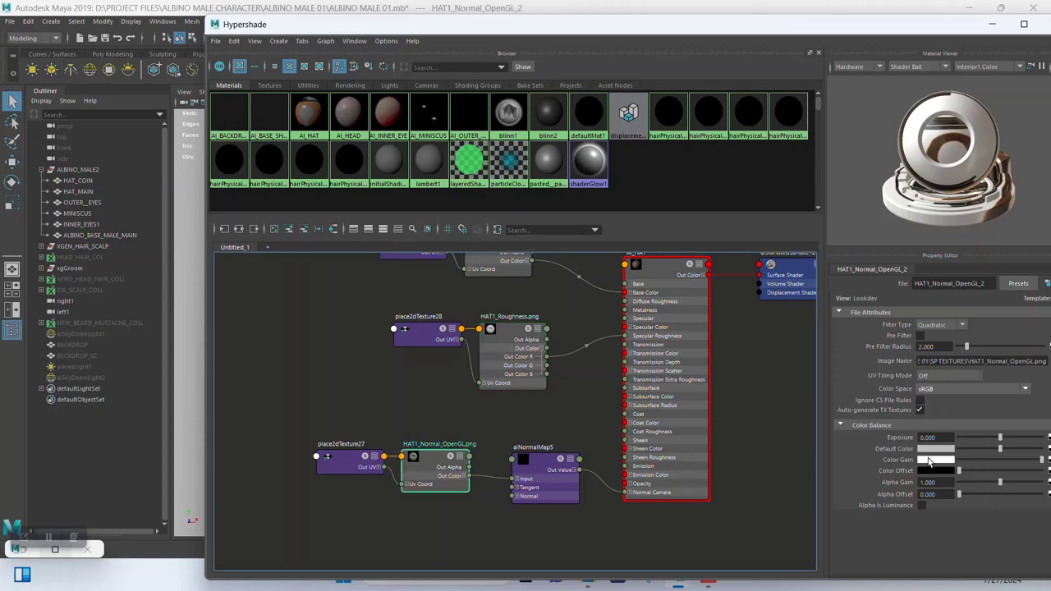
left_click(945, 388)
left_click(944, 400)
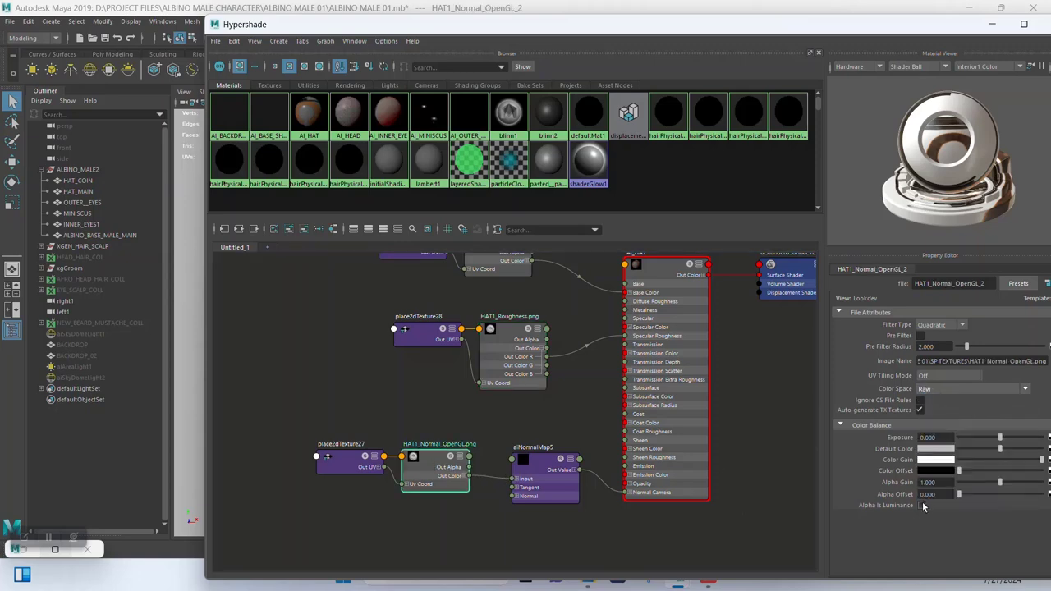
left_click(920, 505)
middle_click_drag(580, 405, 584, 458, "alt")
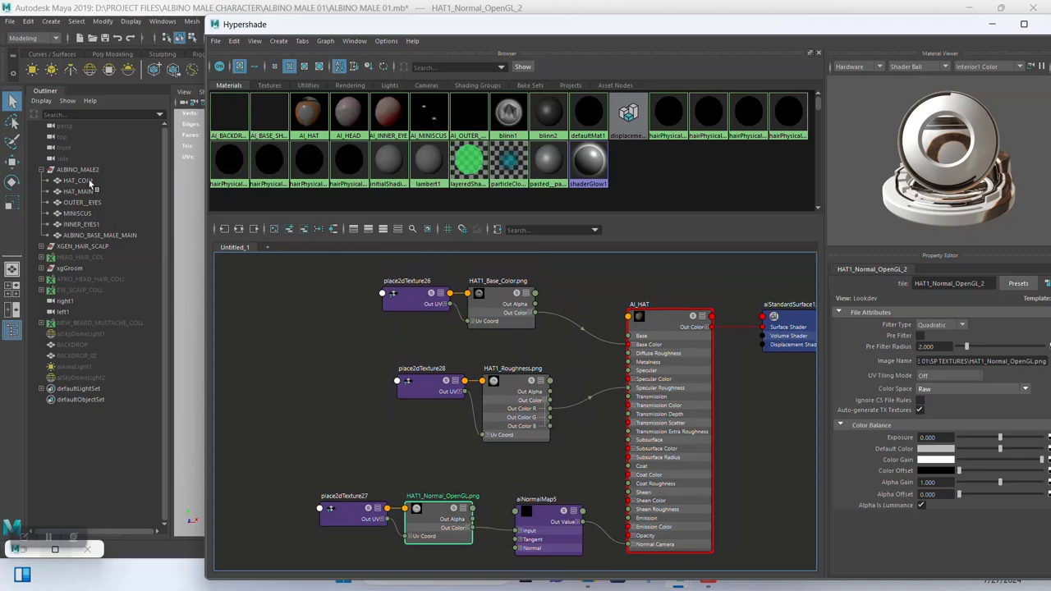
- Assign a new Arnold aiStandardSurface material to the HAT_COIN mesh on the hat band
left_click(991, 24)
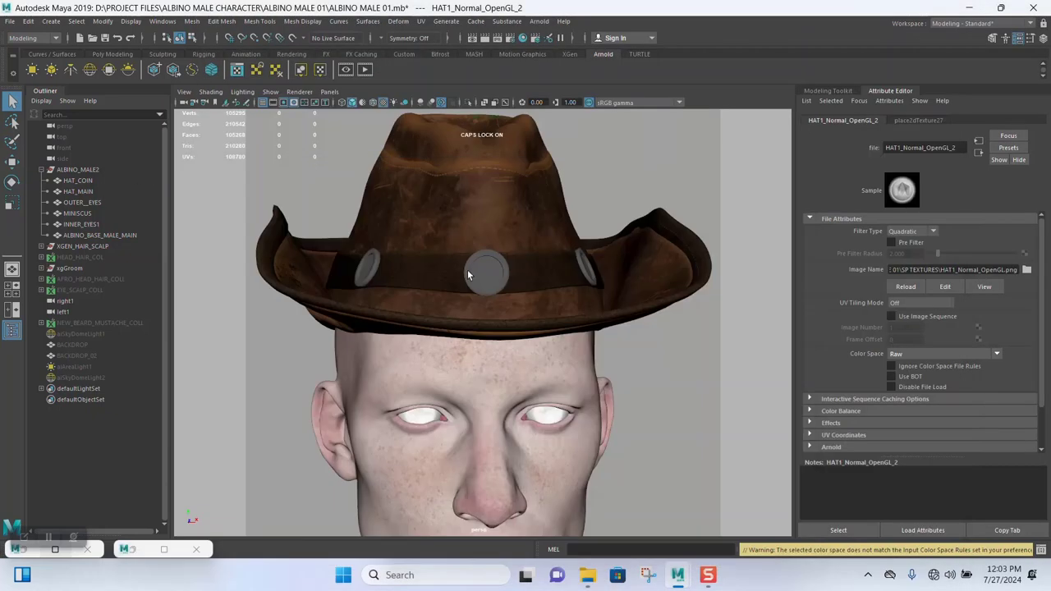
left_click(481, 275)
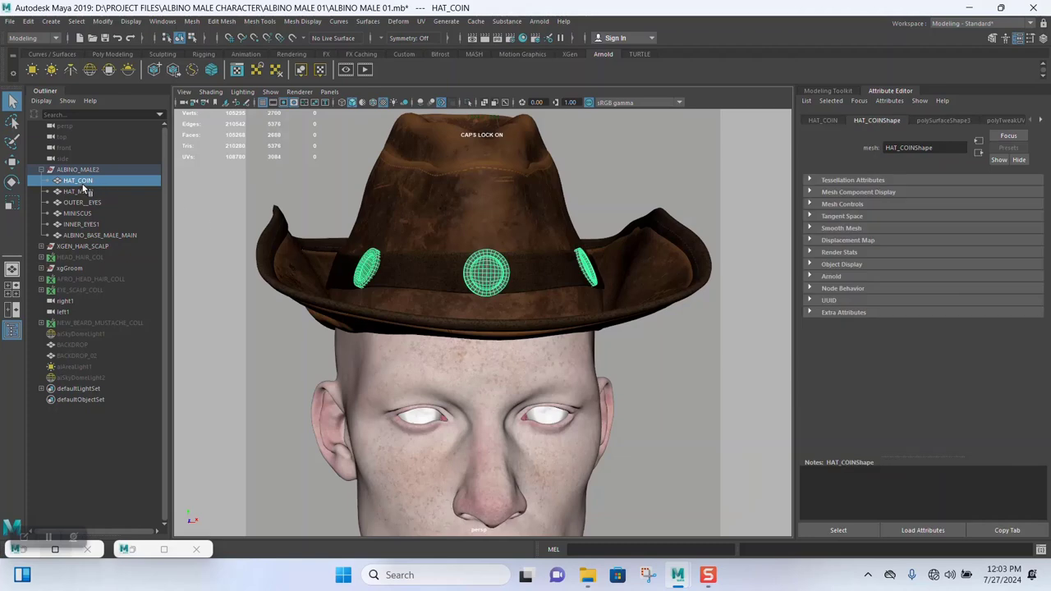
right_click(488, 275)
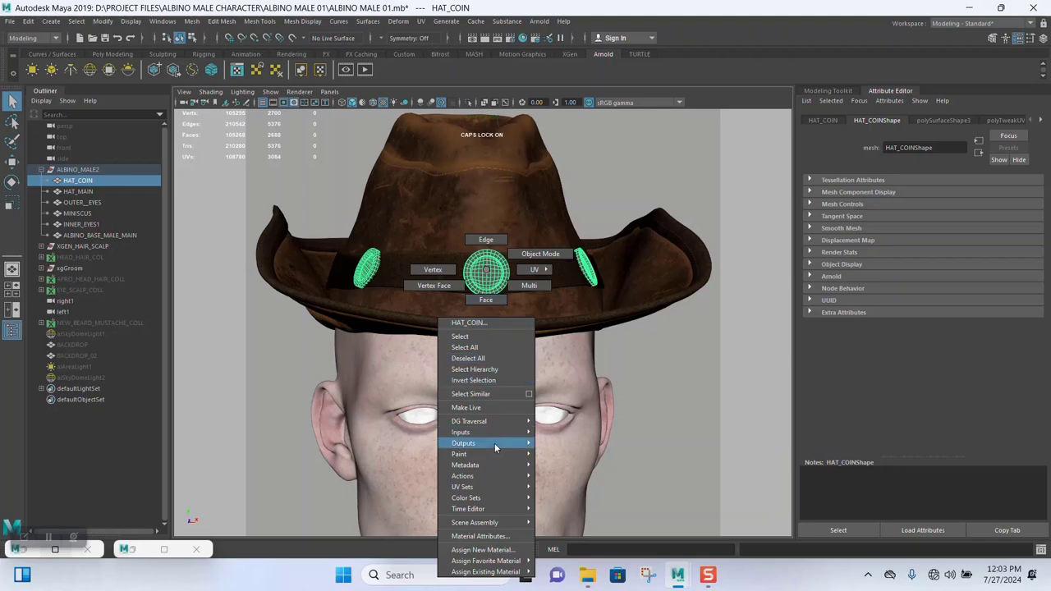
left_click(491, 550)
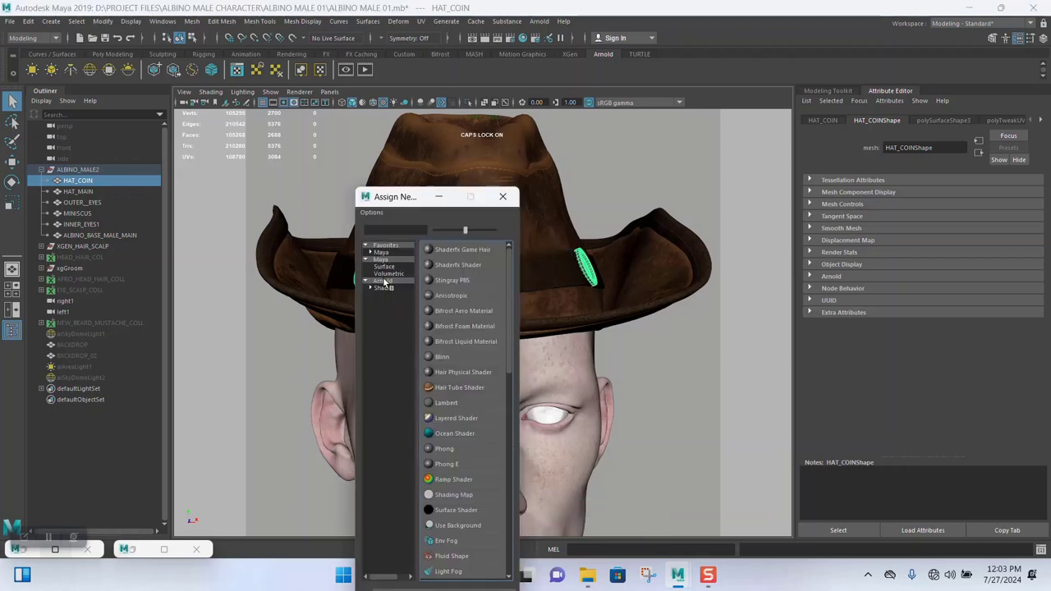
left_click(383, 282)
left_click(460, 401)
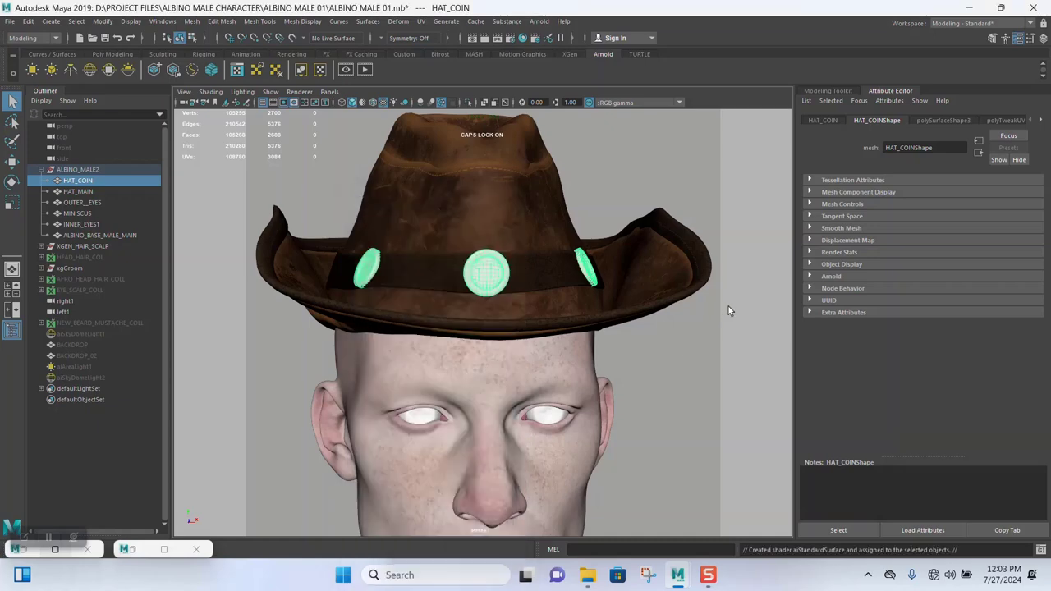
- Rename the coin material as AI_COIN and save the scene
double_click(951, 149)
type("A")
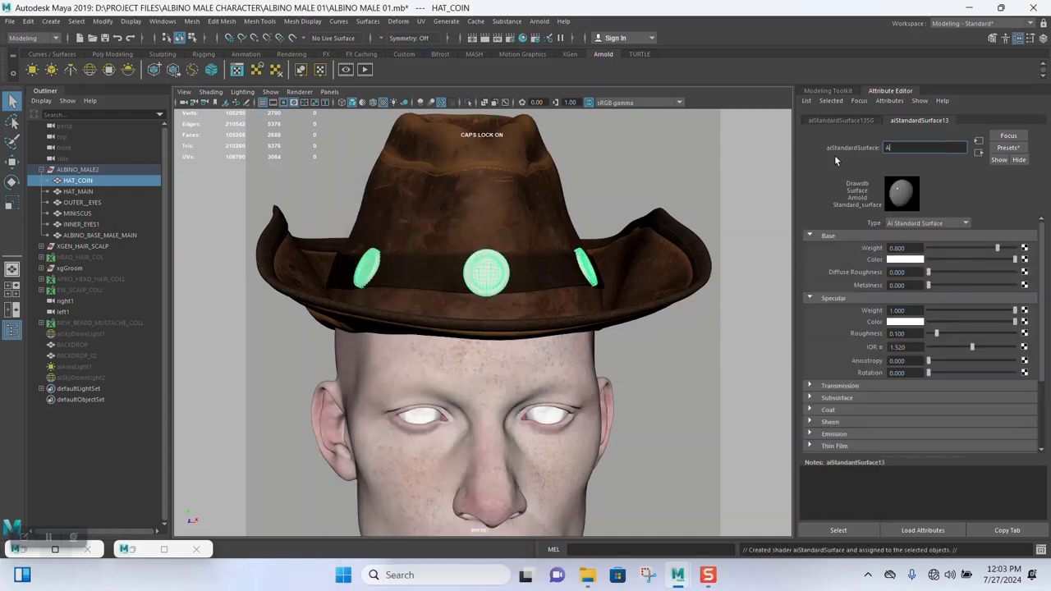
type("I_")
type(" COIN")
key("Return")
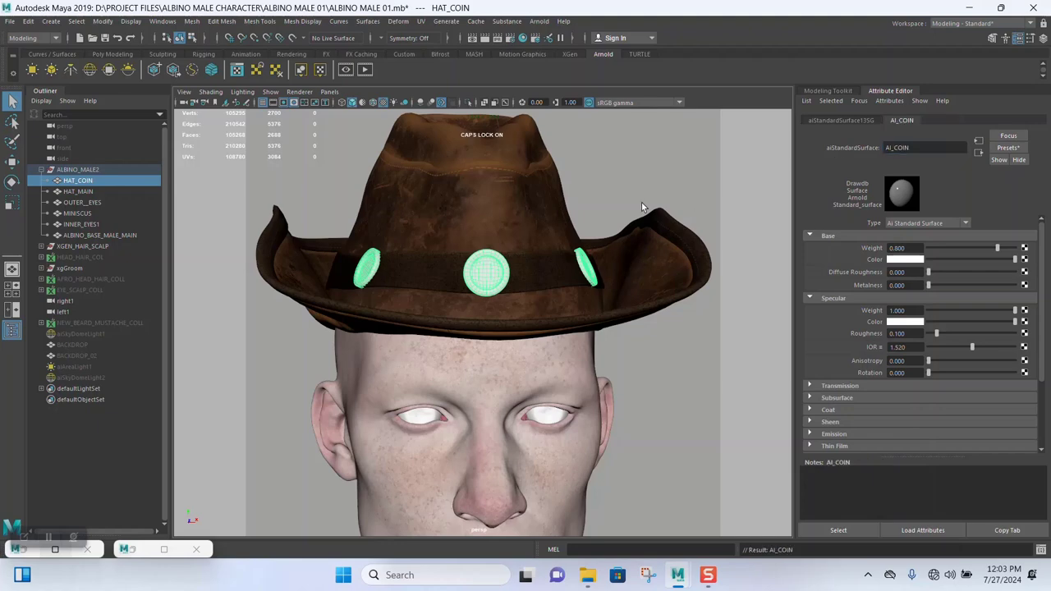
key("ctrl+s")
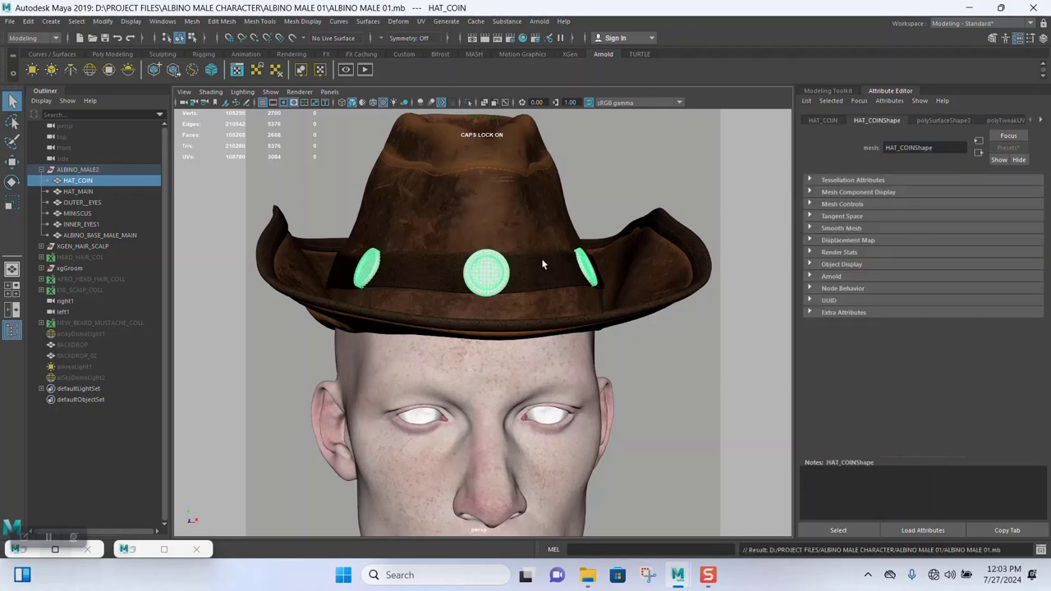
- Return to Hypershade and graph only the AI_COIN material's network, leaving space before it for texture nodes
left_click(1040, 121)
left_click(136, 548)
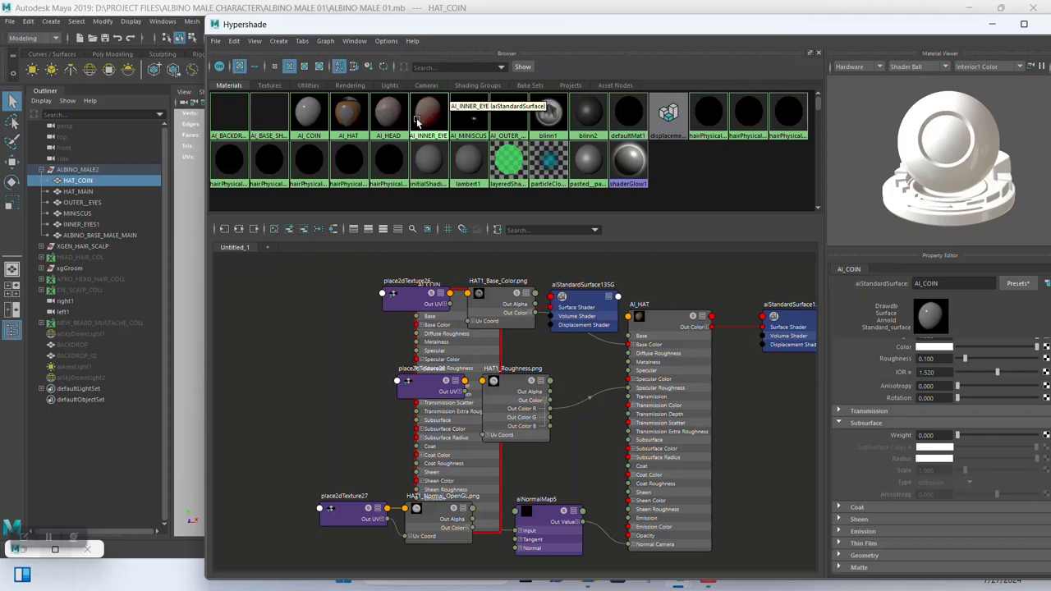
left_click(309, 115)
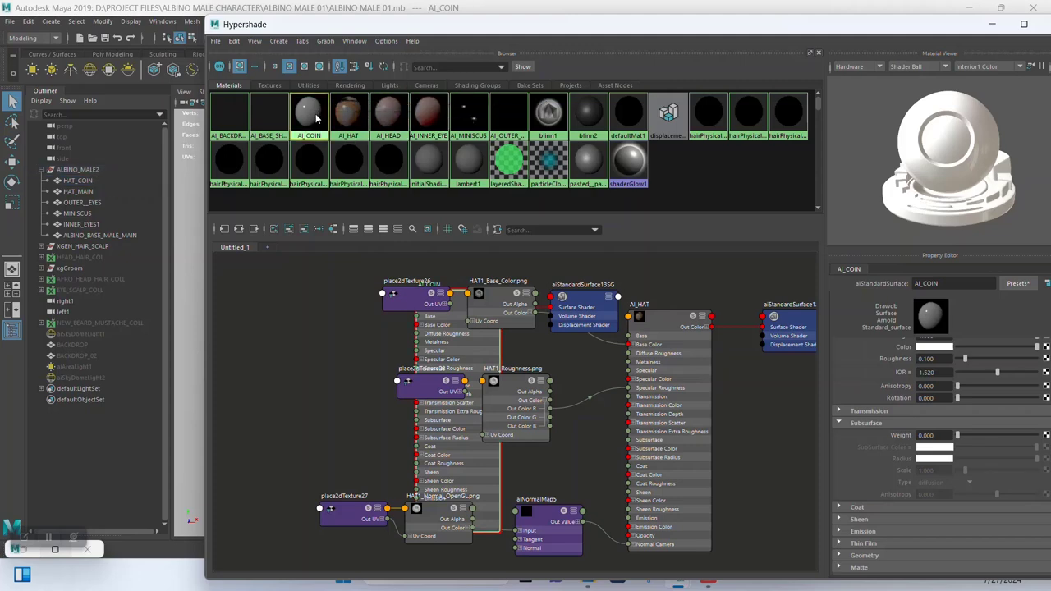
right_click_drag(315, 115, 325, 145)
scroll(632, 400, "down", 3)
mouse_move(551, 392)
middle_mouse_down("alt")
mouse_move(632, 400)
mouse_move(670, 386)
middle_mouse_up("alt")
middle_click_drag(482, 361, 505, 369, "alt")
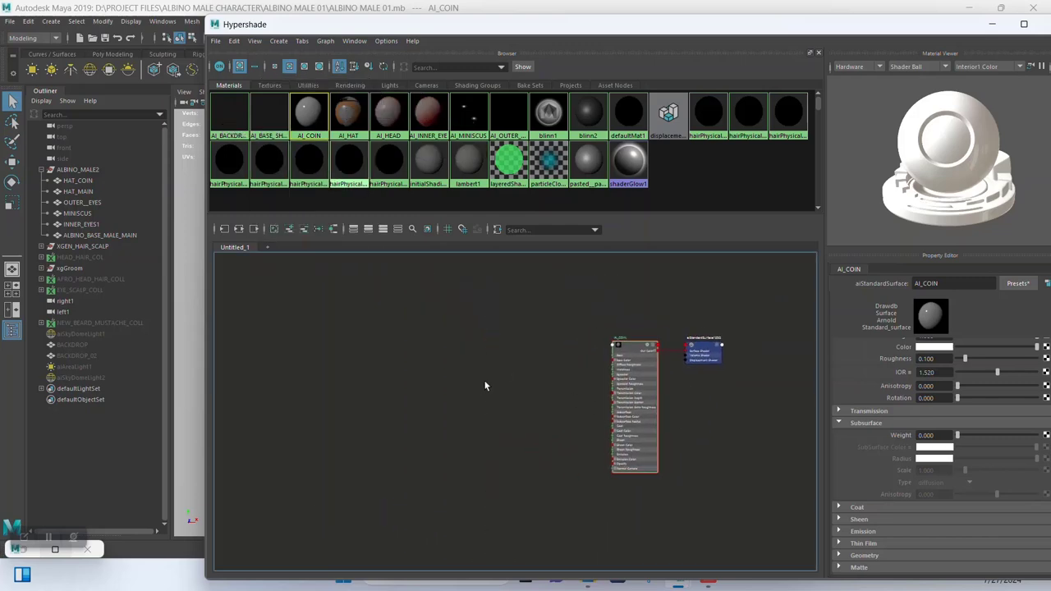
left_click_drag(539, 31, 524, 24)
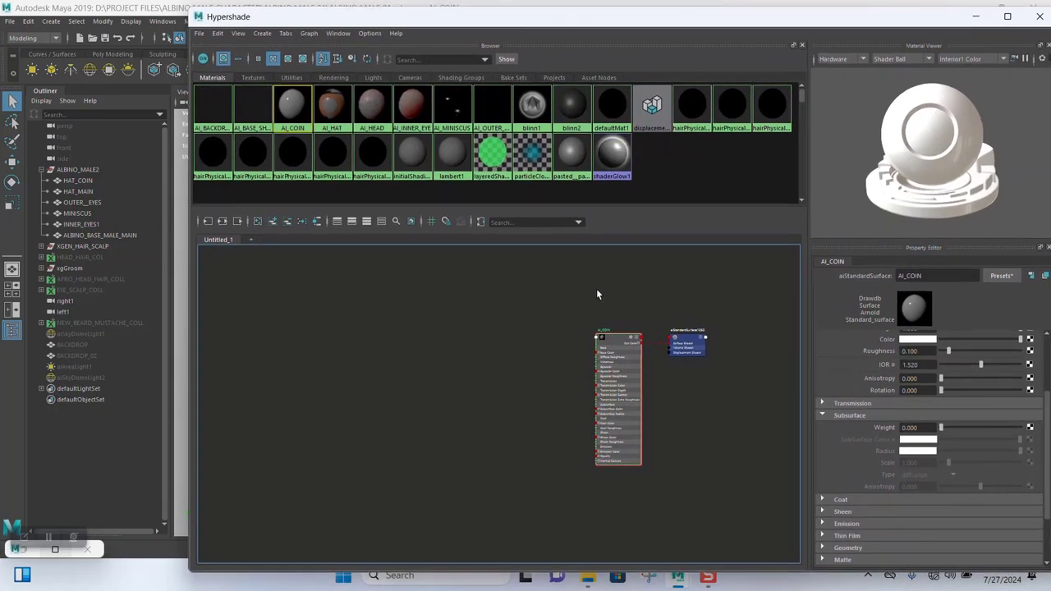
- Bring the HAT_COIN1 Base_Color, Normal_OpenGL and Roughness images from the SP TEXTURES folder into the Hypershade graph
left_click(586, 576)
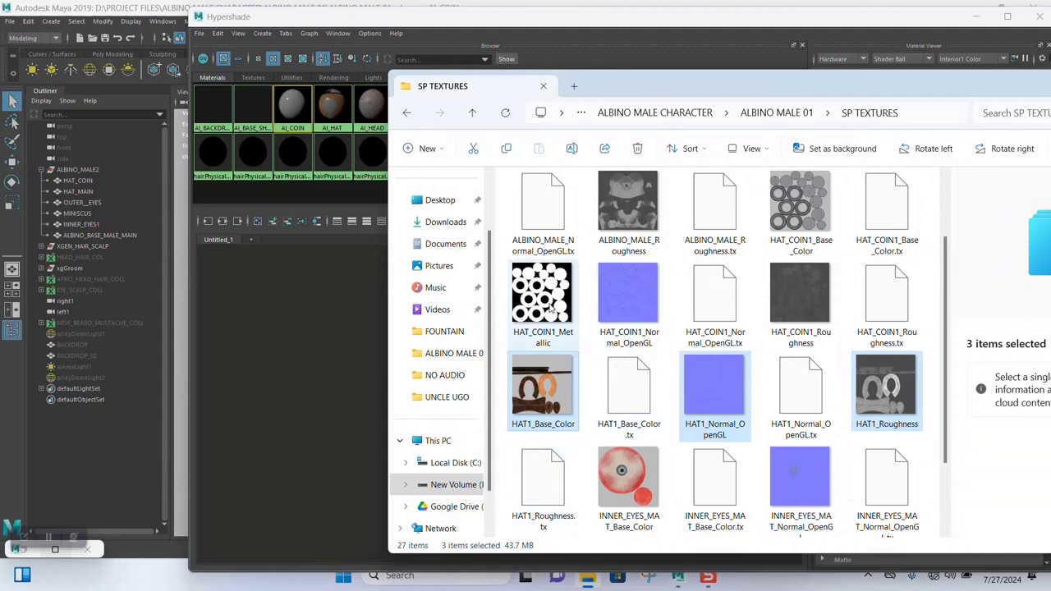
left_click(788, 212)
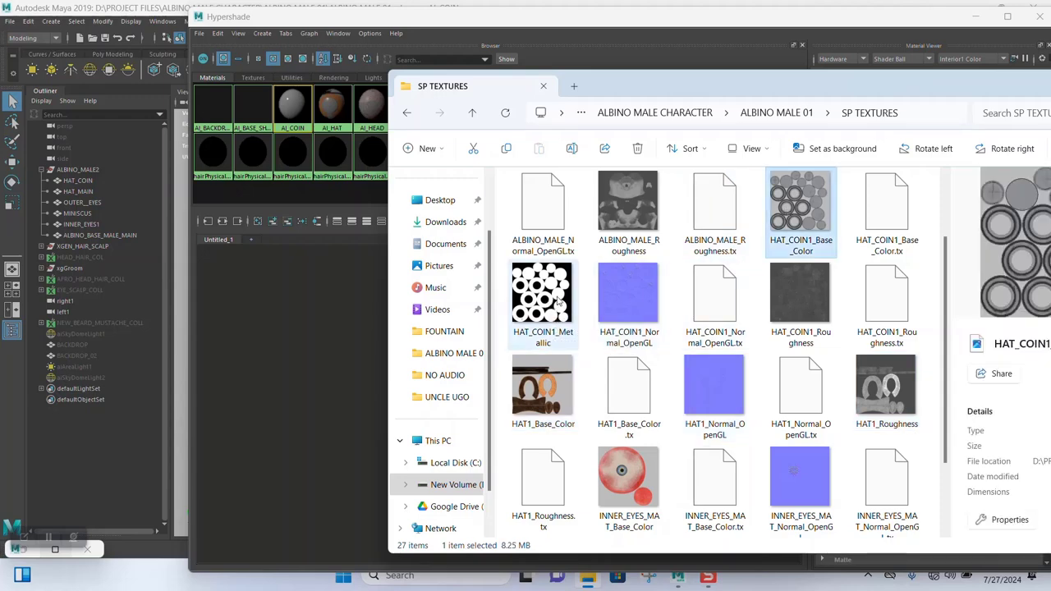
left_click(644, 306, "ctrl")
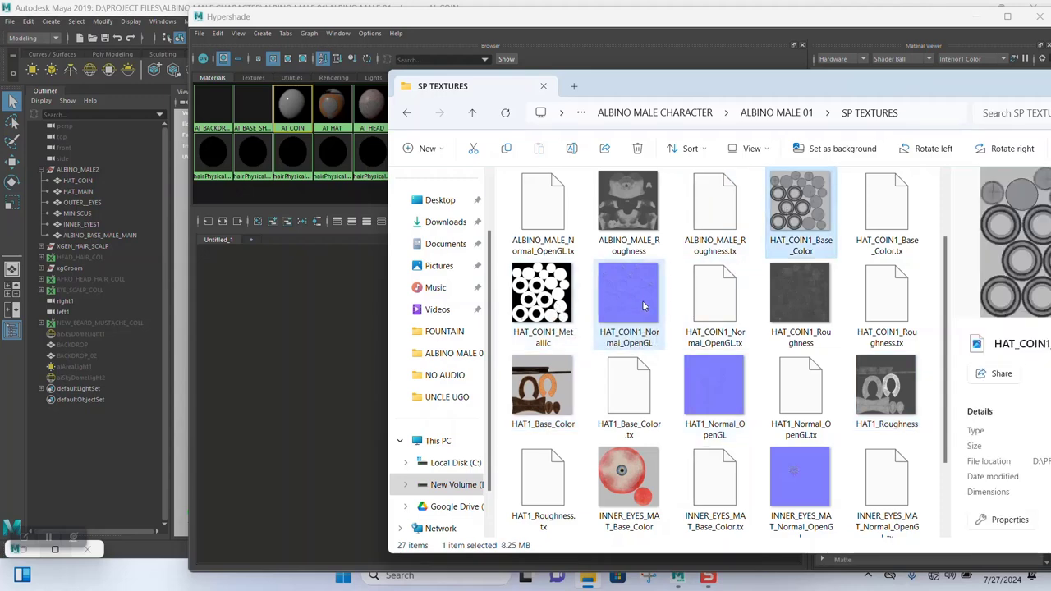
left_click(787, 294, "ctrl")
left_click_drag(778, 304, 336, 443)
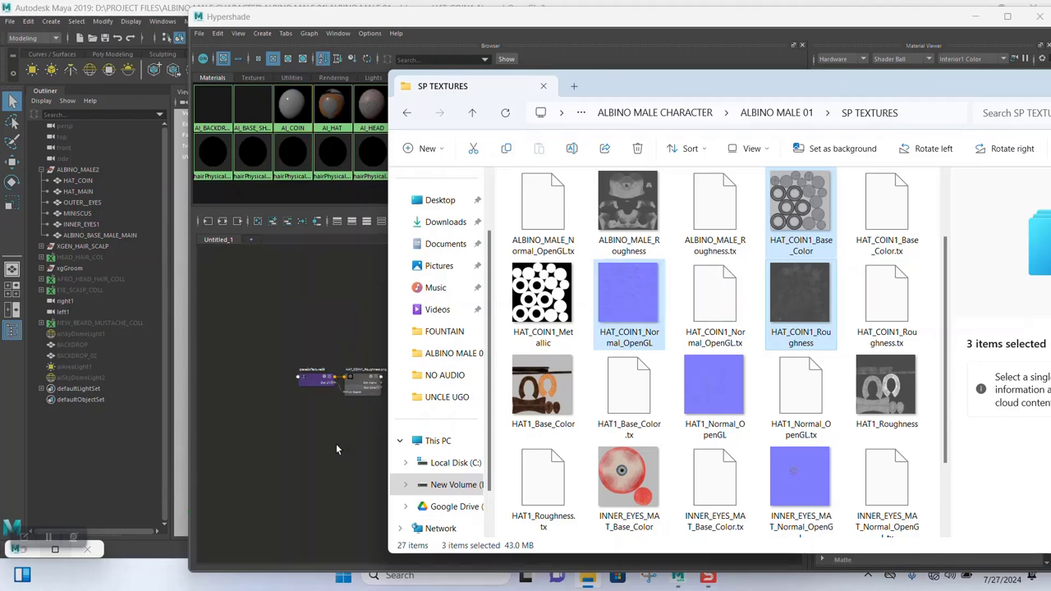
left_click(332, 443)
scroll(424, 411, "up", 5)
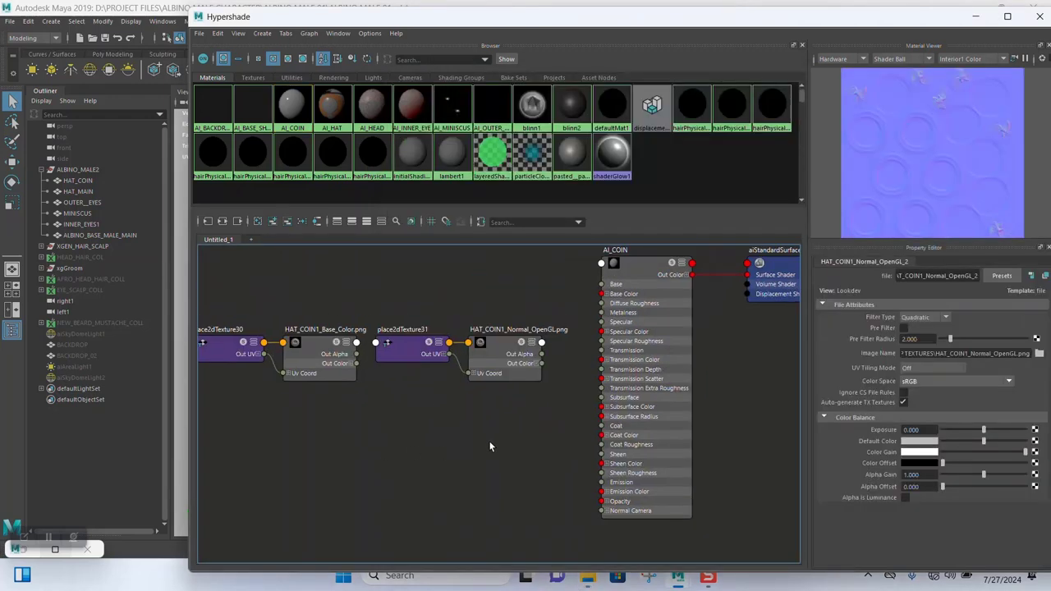
- Place the HAT_COIN1_Normal_OpenGL.png nodes below the base color, with color space Raw and Alpha Is Luminance enabled
left_click_drag(413, 301, 433, 446)
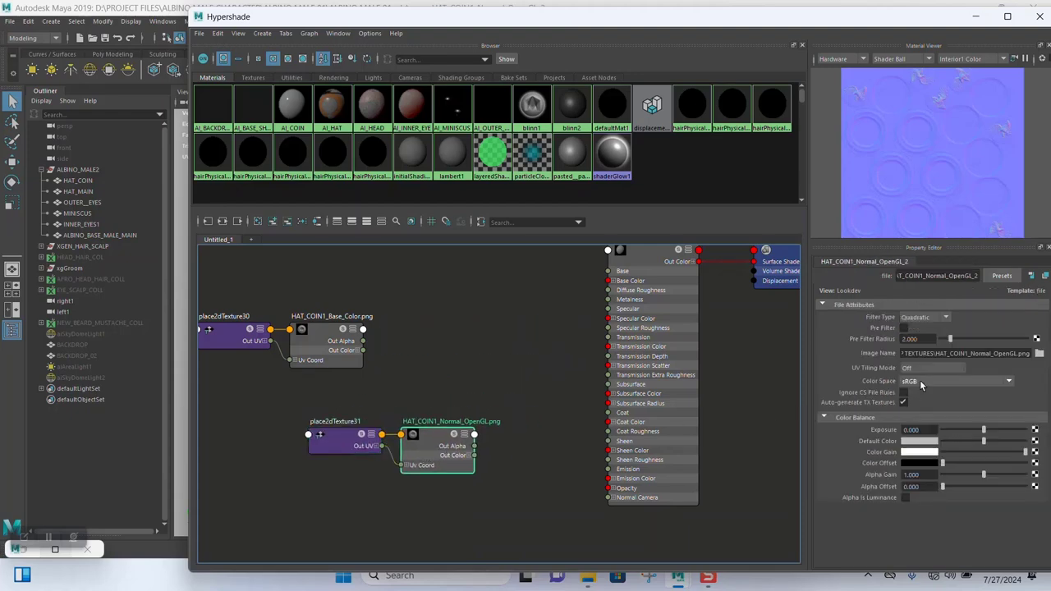
left_click(921, 381)
left_click(905, 489)
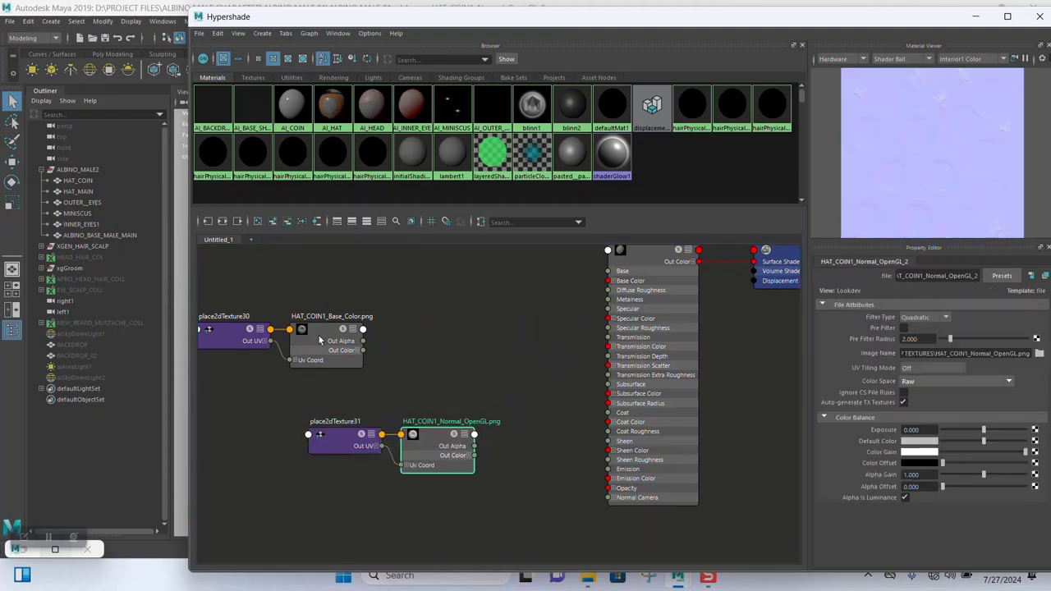
- Move the HAT_COIN1_Base_Color.png nodes up beside the shader and connect Out Color to AI_COIN's Base Color
left_click_drag(227, 298, 337, 348)
left_click_drag(338, 348, 395, 311)
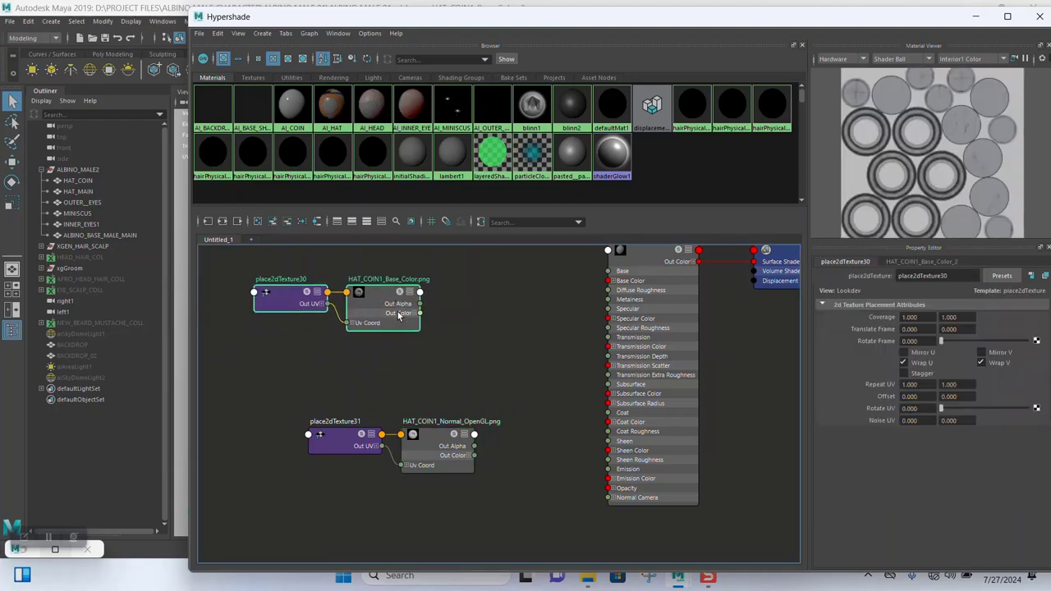
middle_click_drag(454, 341, 458, 397, "alt")
left_click_drag(388, 347, 612, 337)
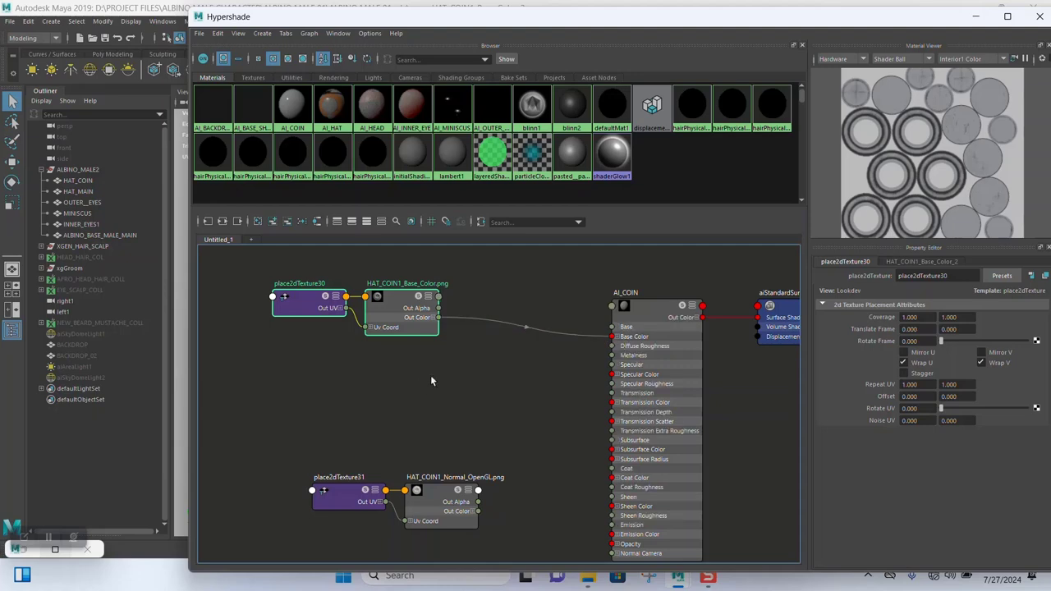
- Place the HAT_COIN1_Roughness.png nodes between the other two textures, with color space Raw and Alpha Is Luminance enabled
middle_click_drag(358, 390, 459, 363)
scroll(343, 365, "down", 3)
left_click_drag(215, 322, 314, 410)
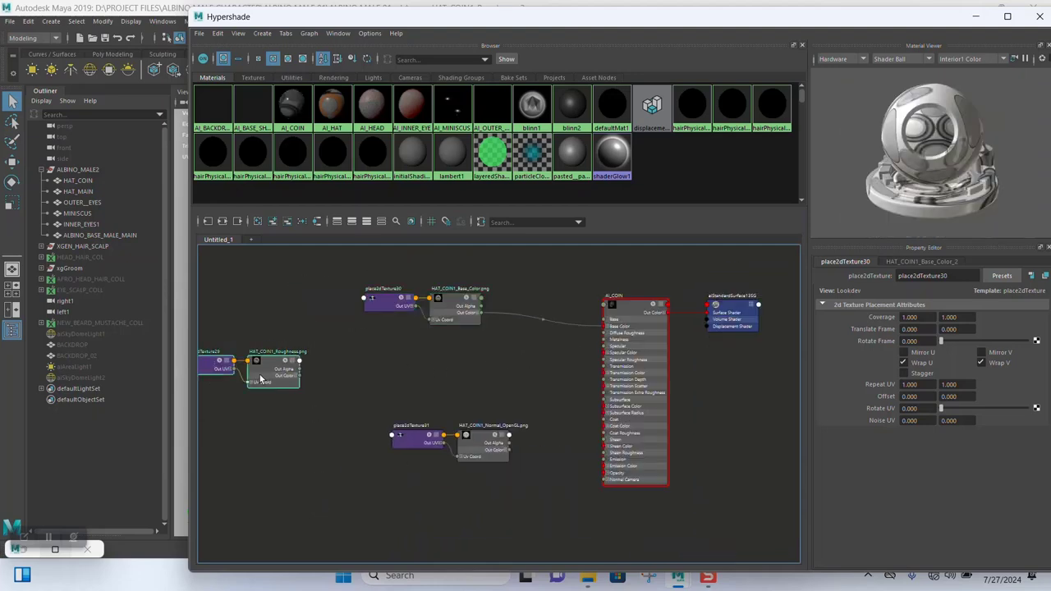
left_click_drag(262, 379, 450, 380)
left_click(464, 377)
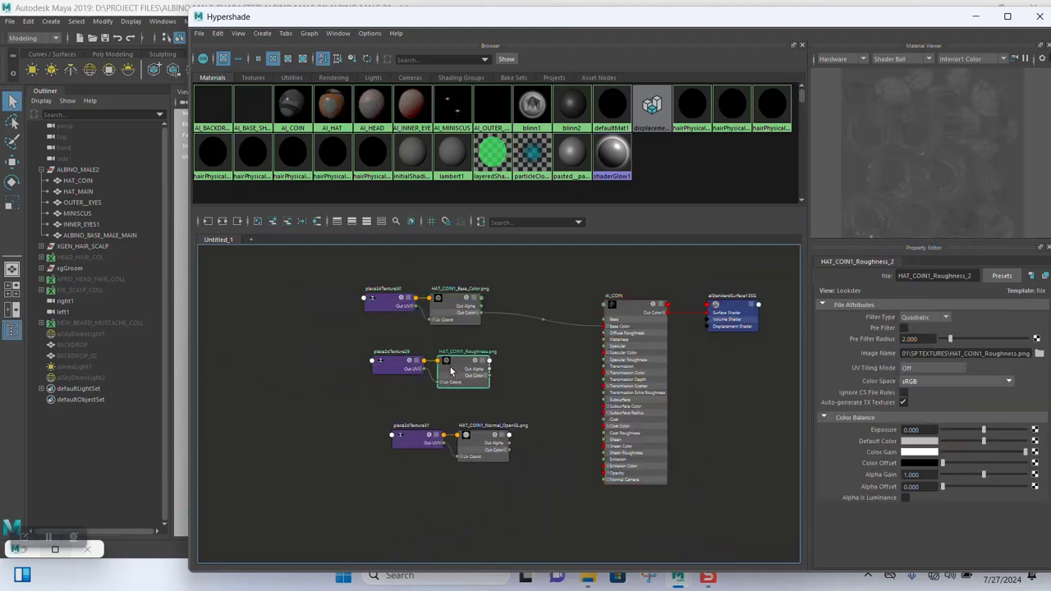
left_click(948, 383)
left_click(944, 393)
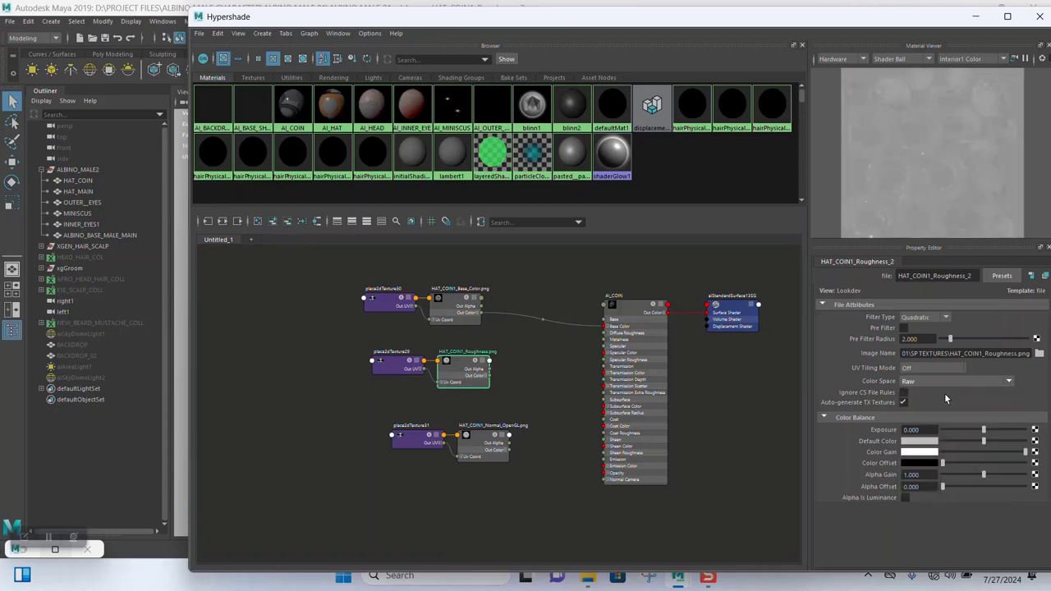
left_click(905, 498)
- Connect HAT_COIN1_Roughness.png's Out Color R to the Specular Roughness of AI_COIN
scroll(504, 402, "up", 5)
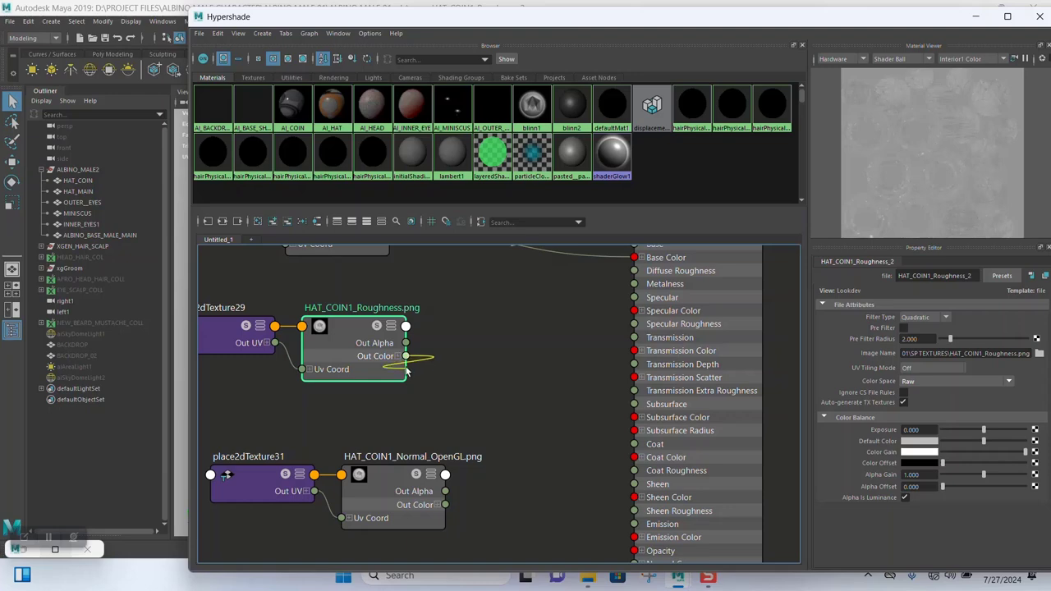
left_click(401, 356)
left_click_drag(406, 371, 723, 325)
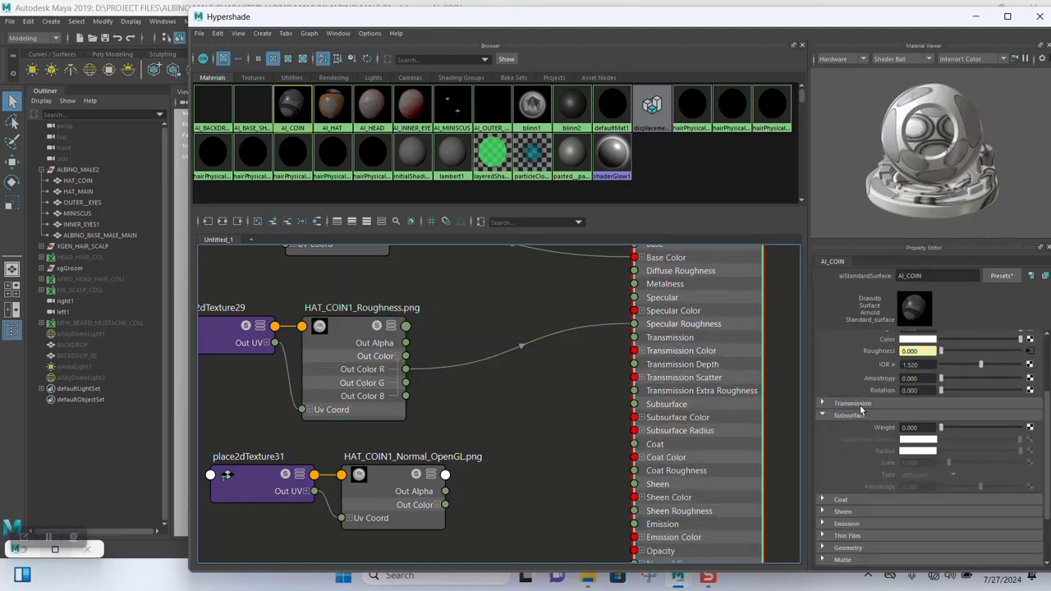
- Set the Metalness of the AI_COIN material to 1.000
scroll(856, 422, "up", 2)
scroll(857, 421, "up", 1)
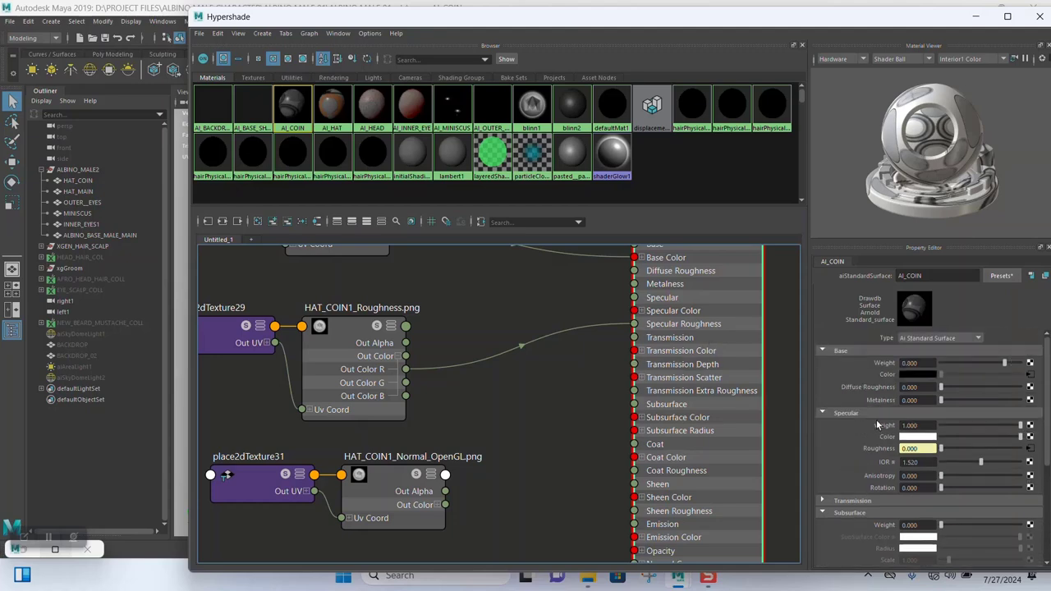
left_click_drag(942, 402, 1026, 402)
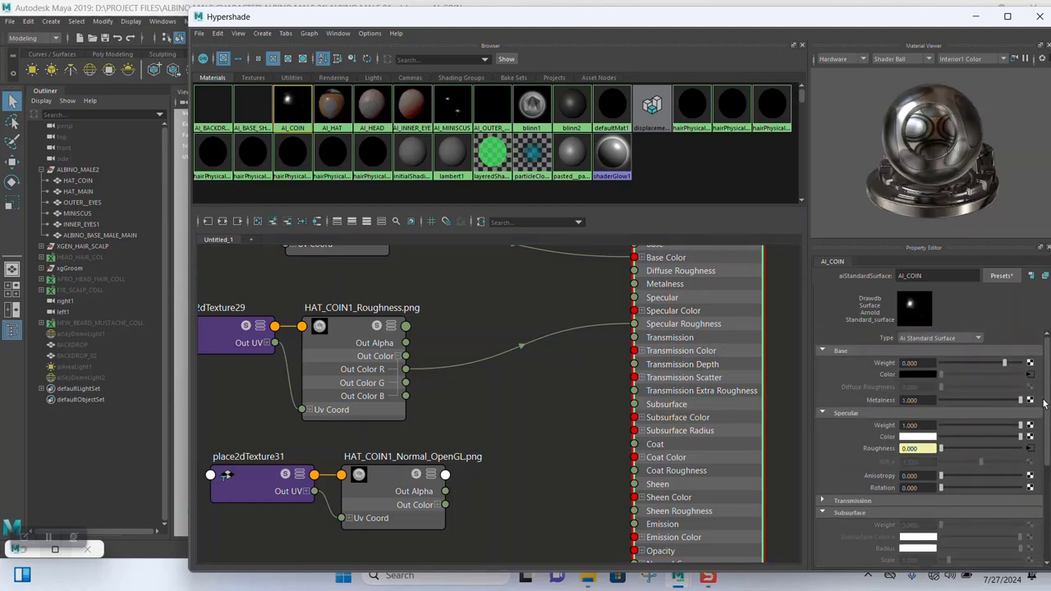
- Move the coin normal texture back and link its Out Color through a new aiNormalMap node to AI_COIN's Normal Camera
scroll(530, 365, "down", 2)
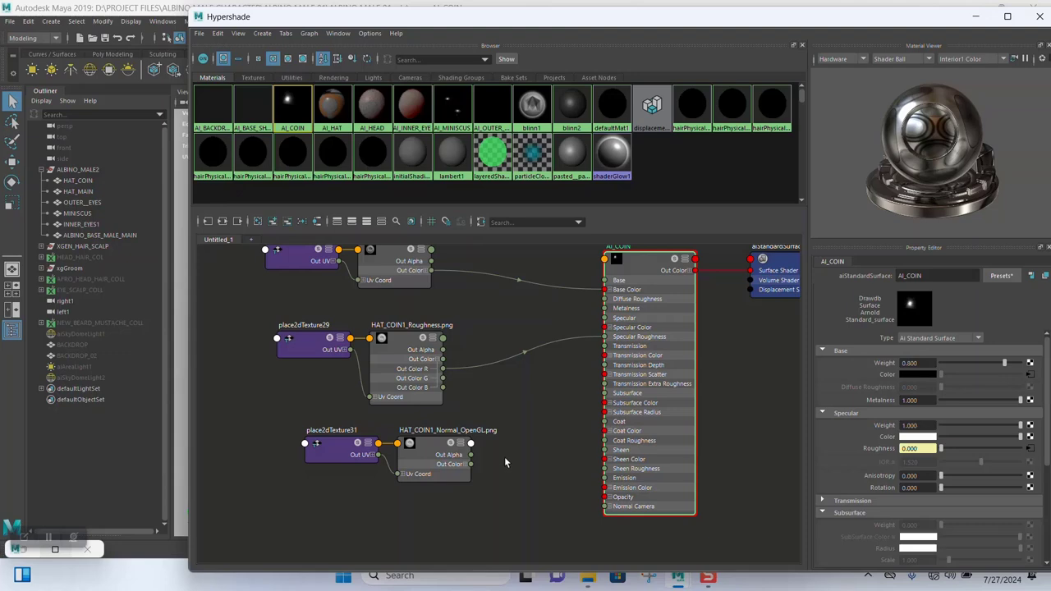
left_click_drag(257, 419, 404, 468)
left_click(472, 465)
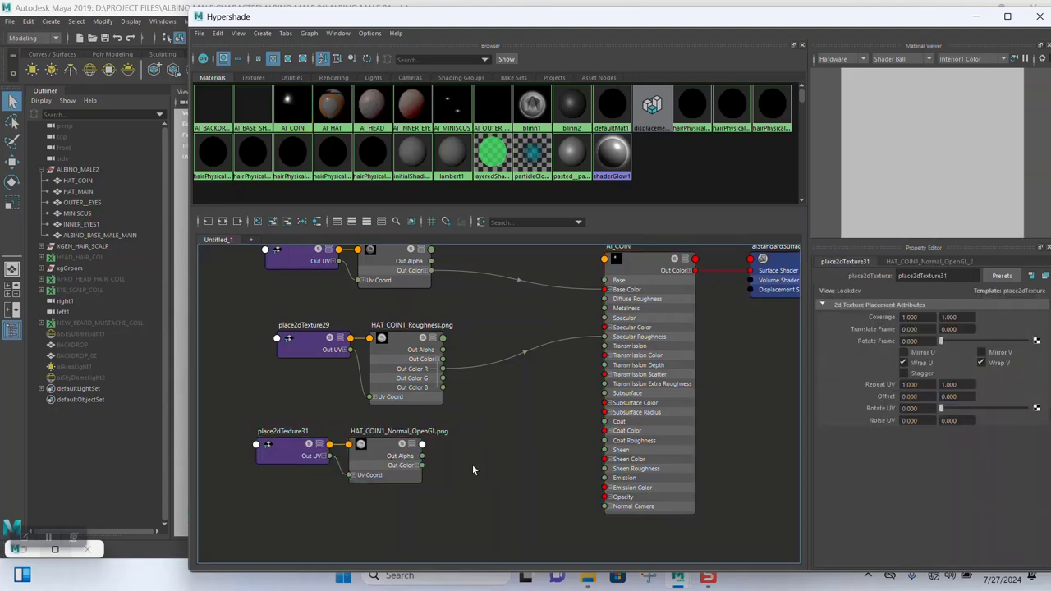
key("Tab")
type("AINOR")
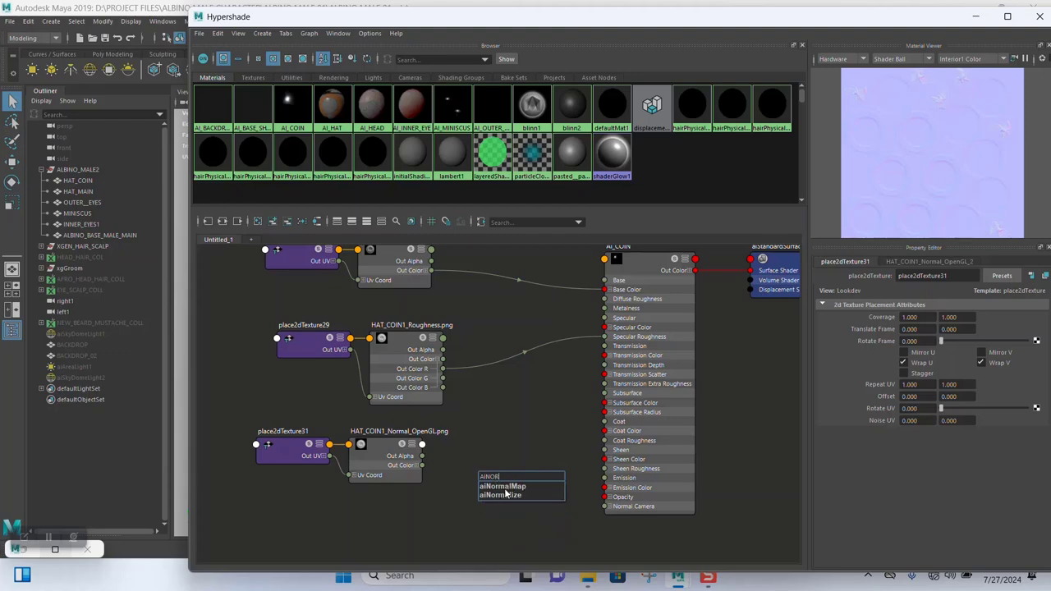
left_click(507, 487)
left_click_drag(476, 501, 421, 466)
left_click_drag(553, 492, 608, 506)
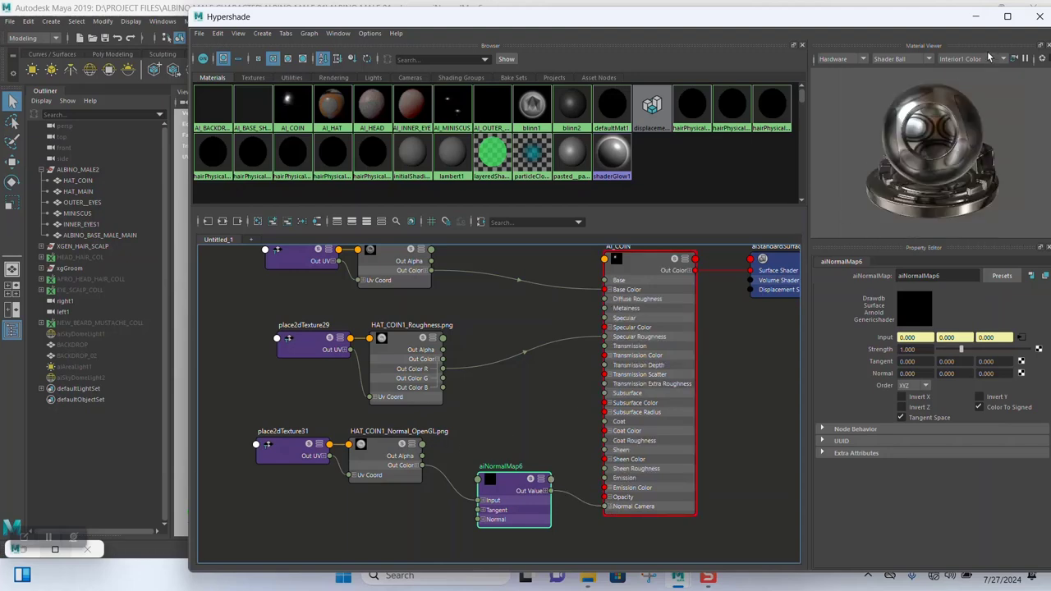
- Minimize the Hypershade window, open the Arnold RenderView and minimize it as well
left_click(976, 17)
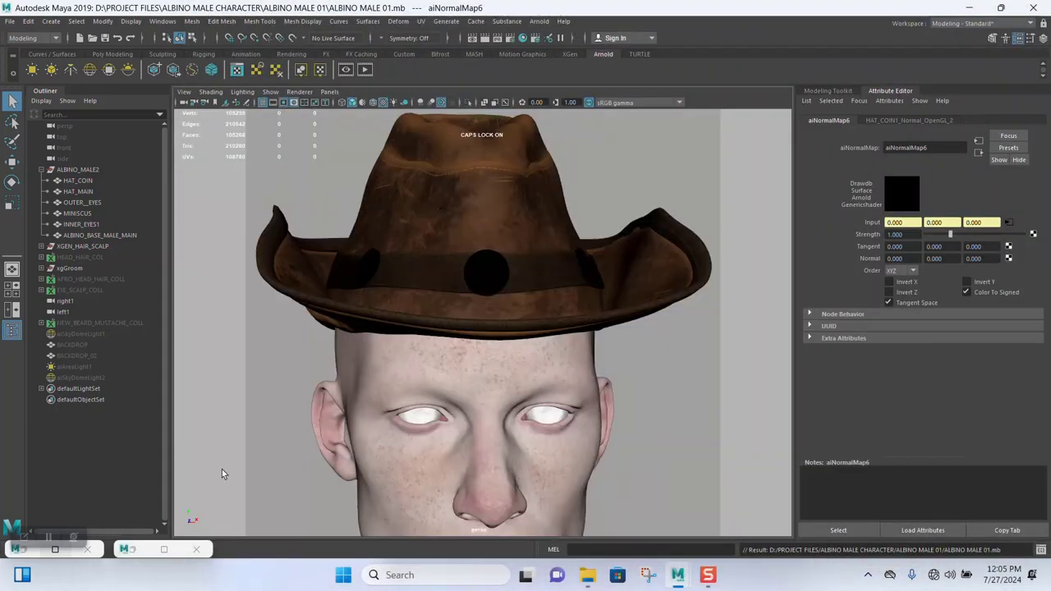
left_click(346, 70)
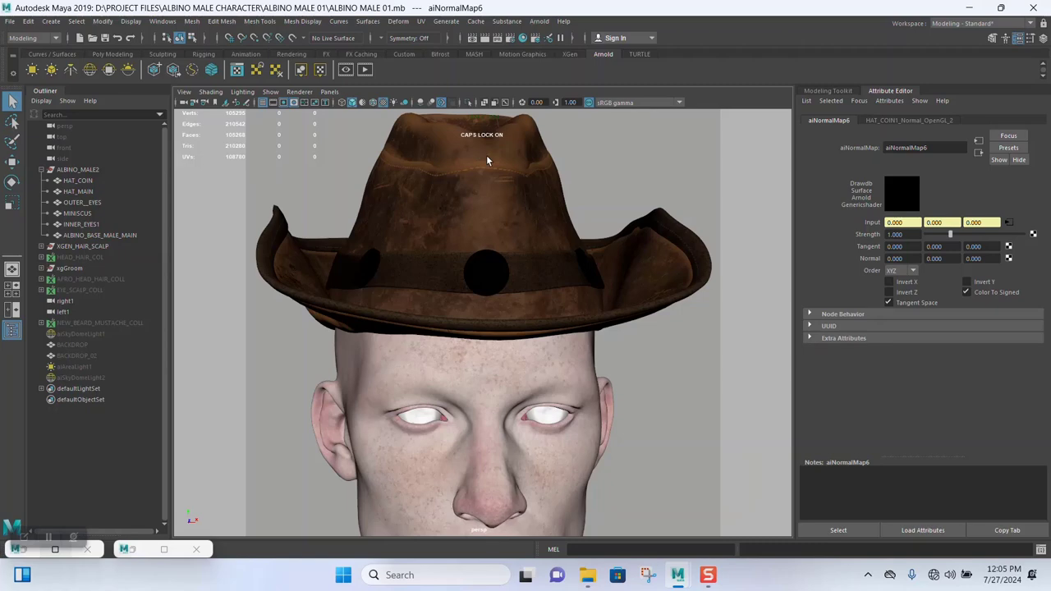
double_click(144, 549)
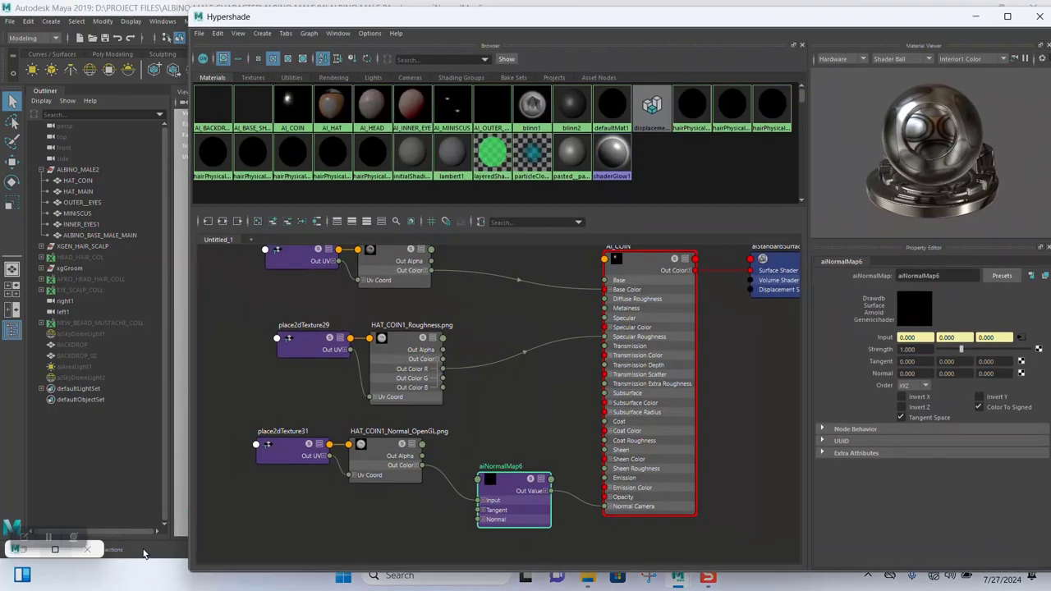
left_click(56, 555)
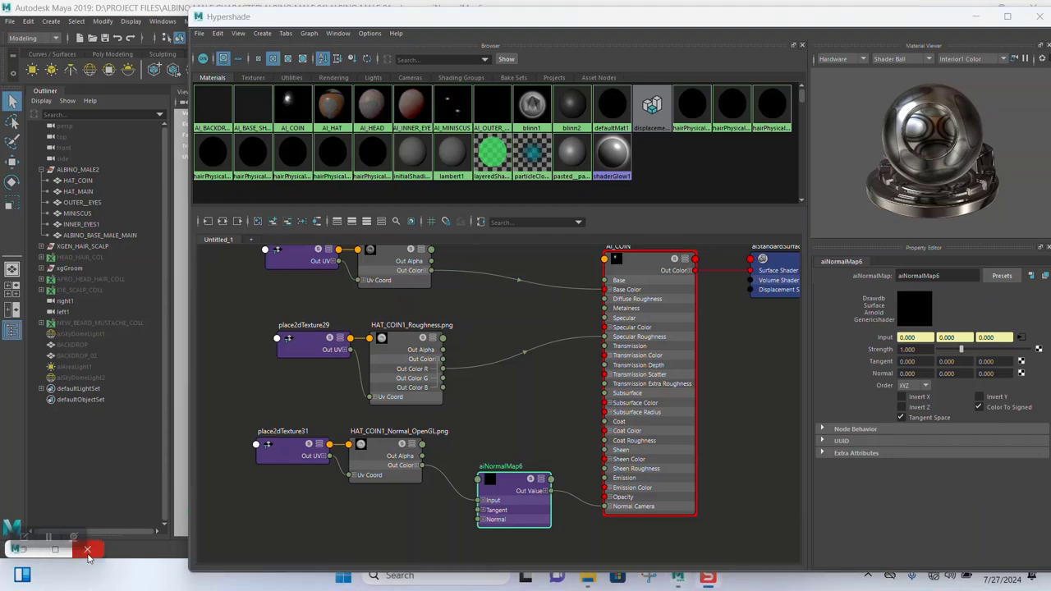
mouse_move(51, 542)
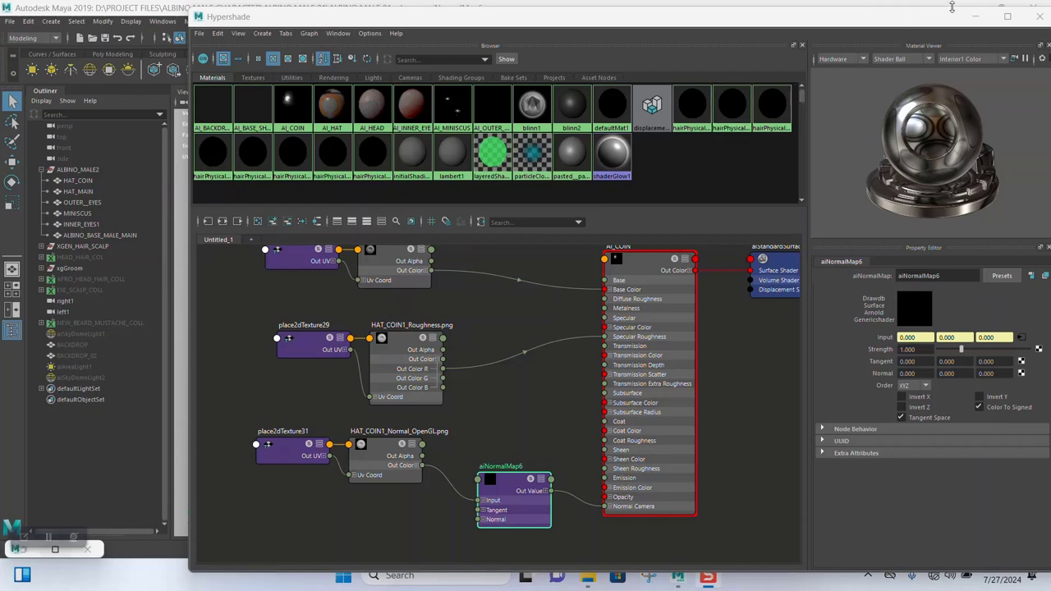
left_click(975, 17)
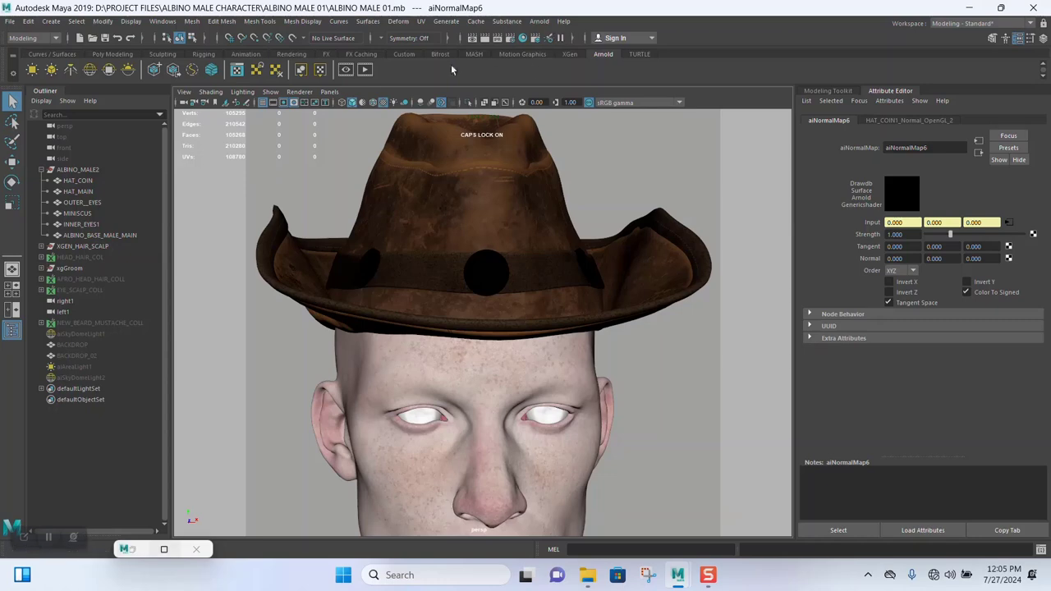
left_click(346, 69)
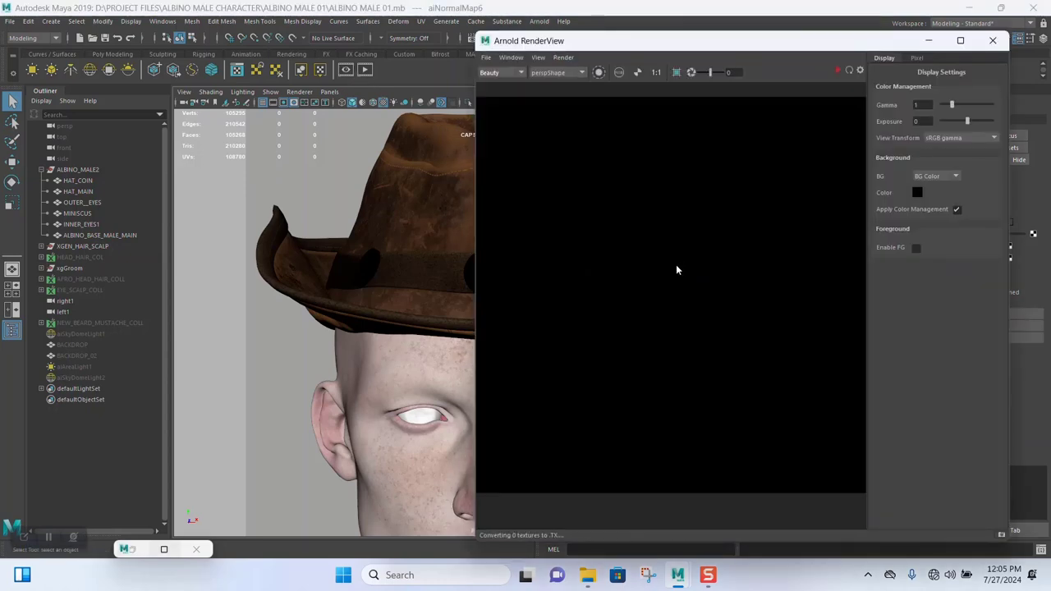
left_click(930, 42)
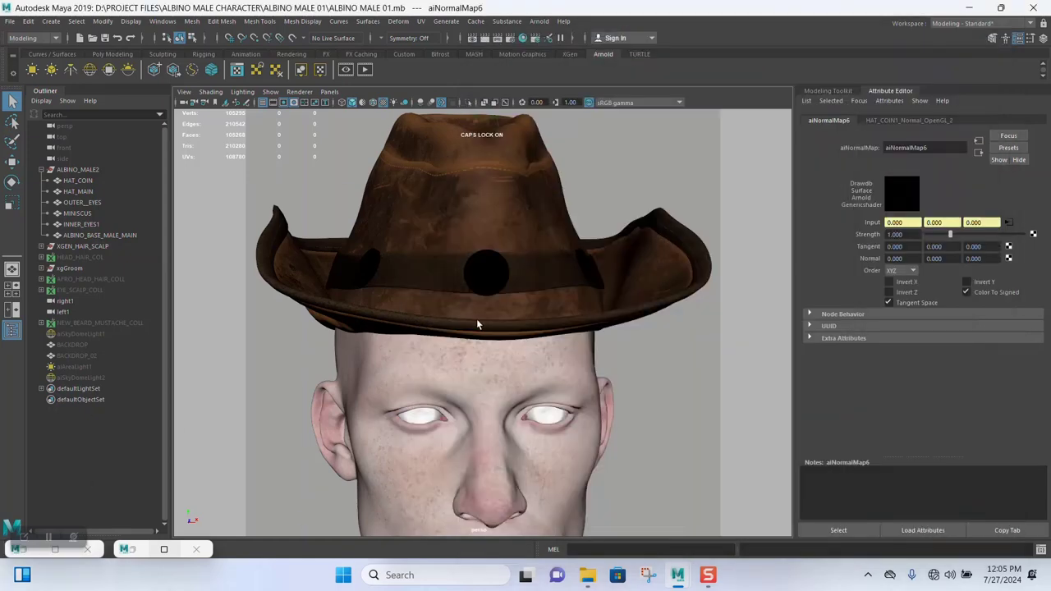
- Frame the character's hat and face and create a new Arnold SkyDome light
left_click_drag(499, 343, 499, 315, "alt")
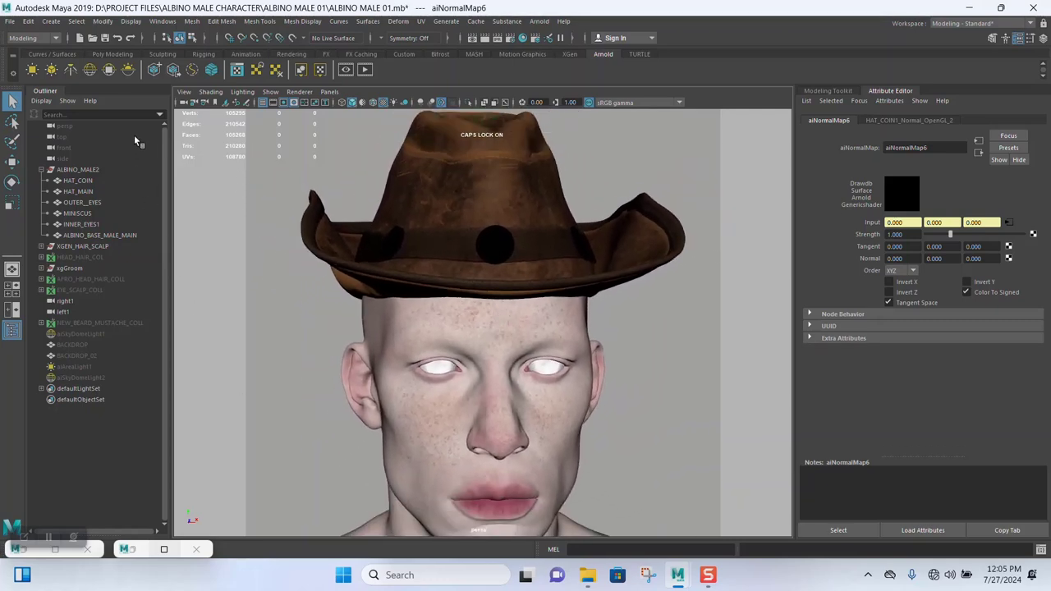
left_click(90, 70)
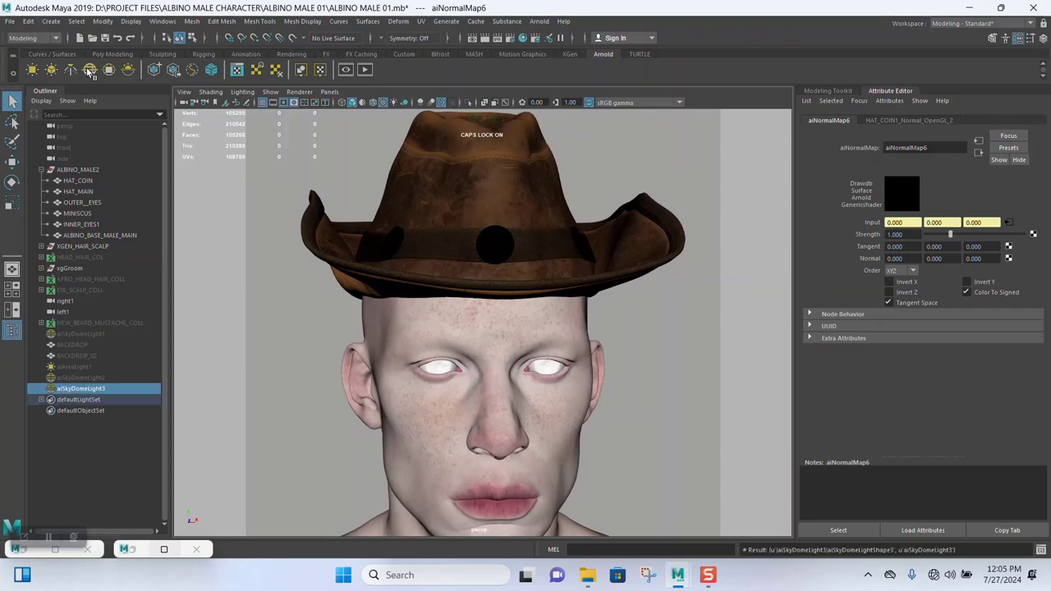
- View the reference image SP RENDER 3.jpg from the RENDER folder in ALBINO MALE 01, then return to the Maya scene
left_click(588, 574)
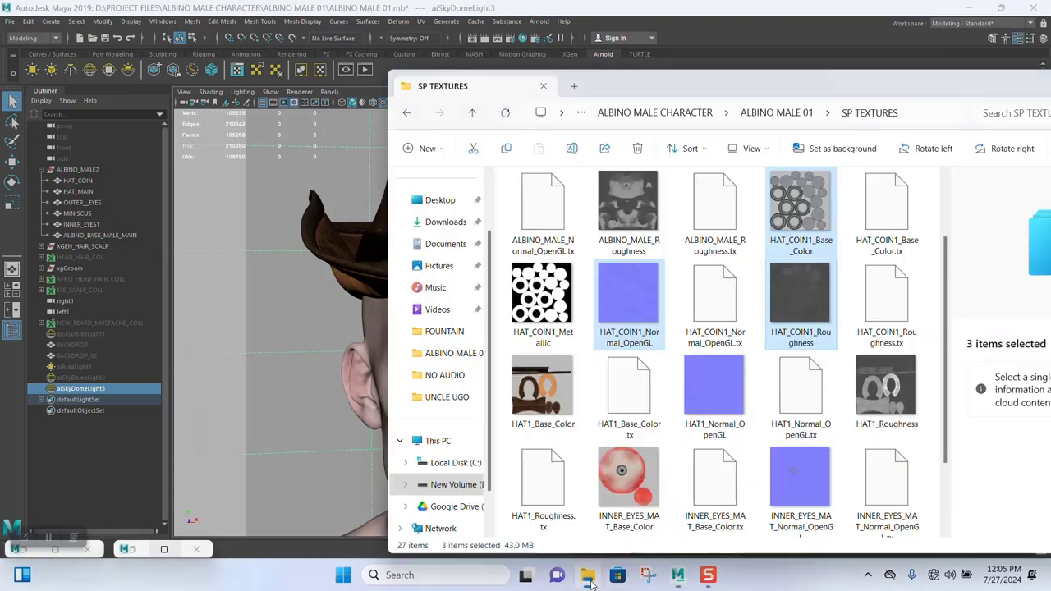
left_click(788, 112)
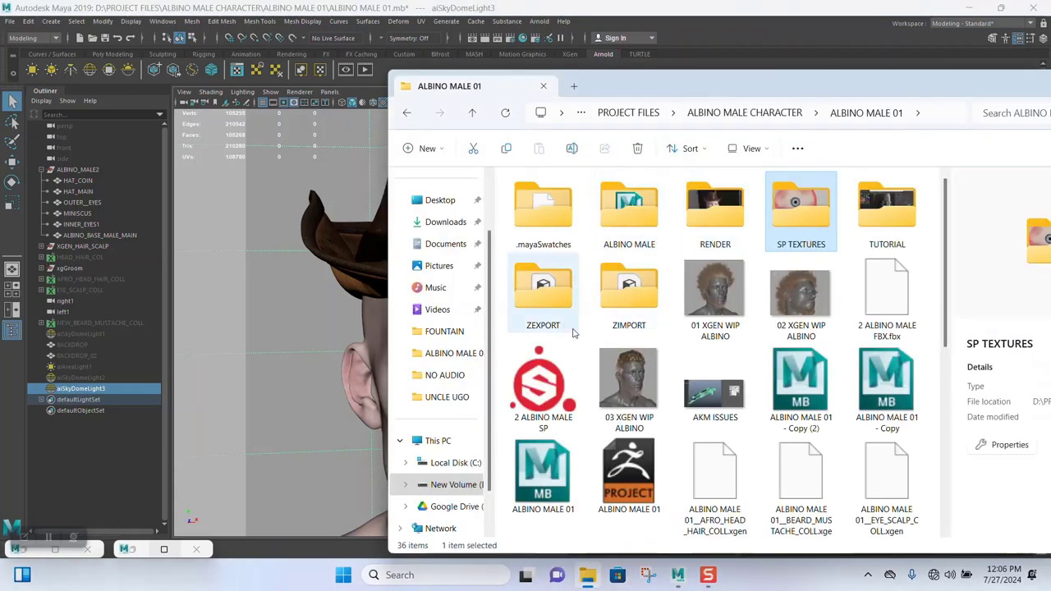
double_click(715, 215)
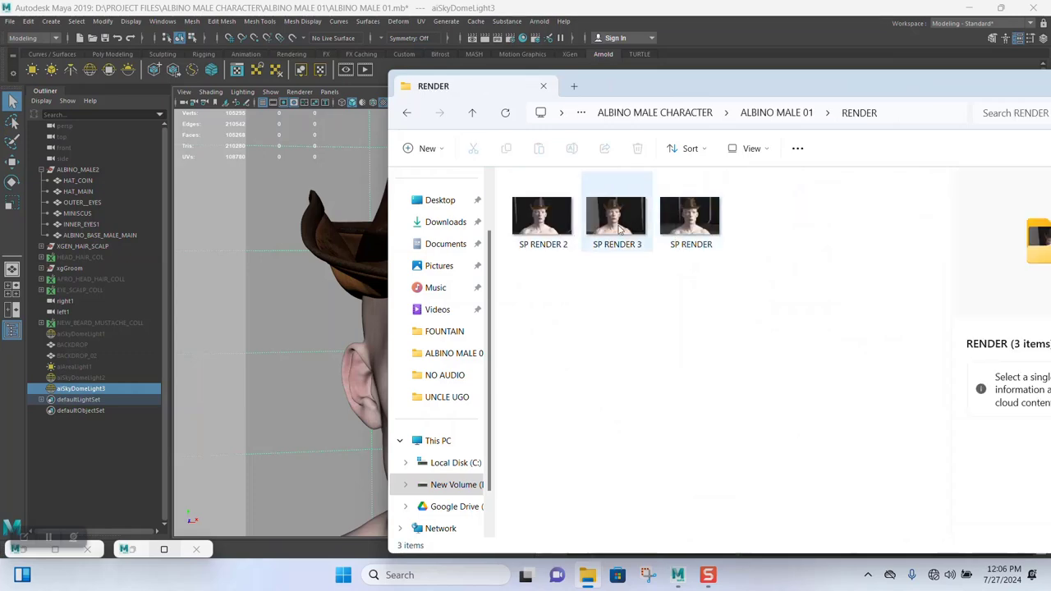
double_click(622, 226)
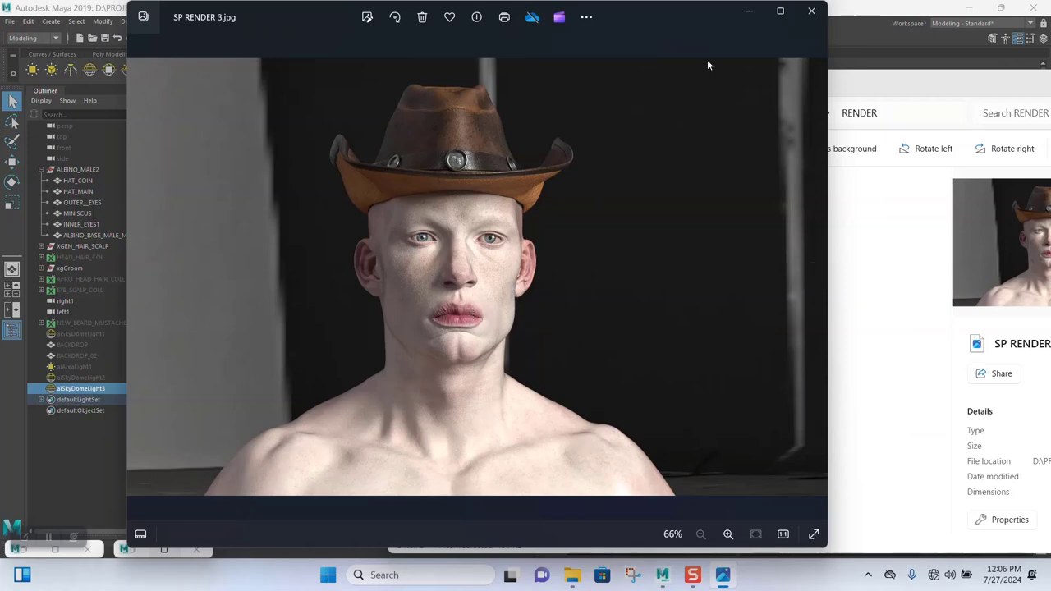
left_click(750, 16)
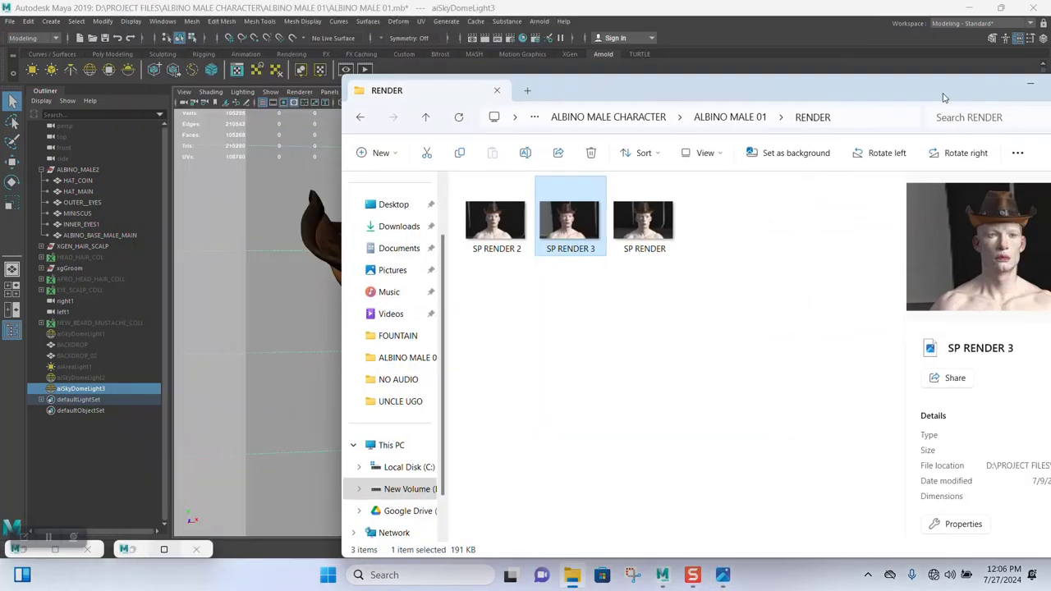
left_click(996, 84)
- Switch the perspective view to the bookmarked camera view cameraView1
scroll(491, 357, "down", 3)
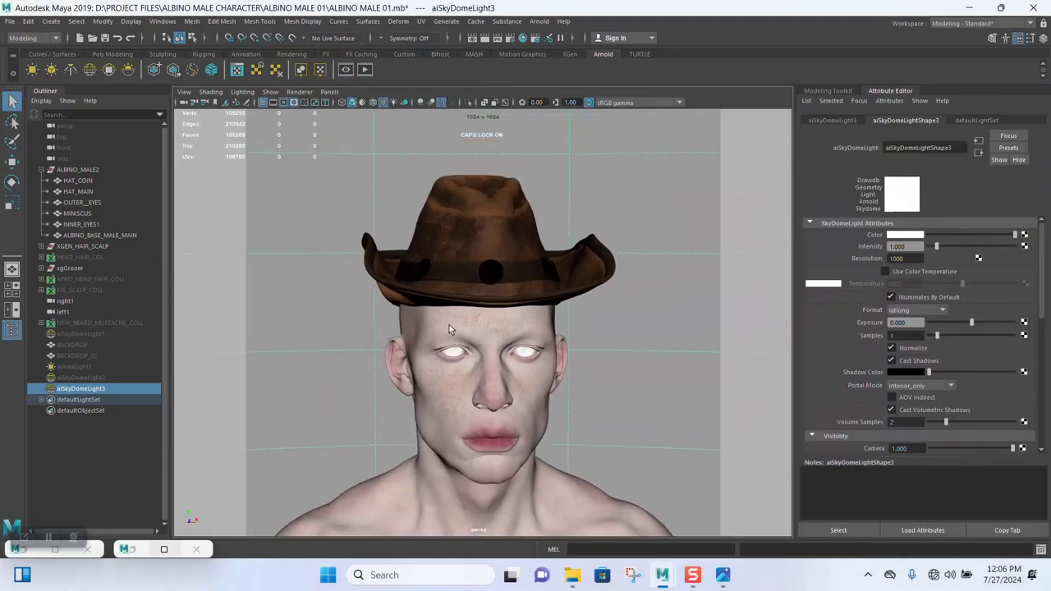
left_click(184, 91)
mouse_move(306, 286)
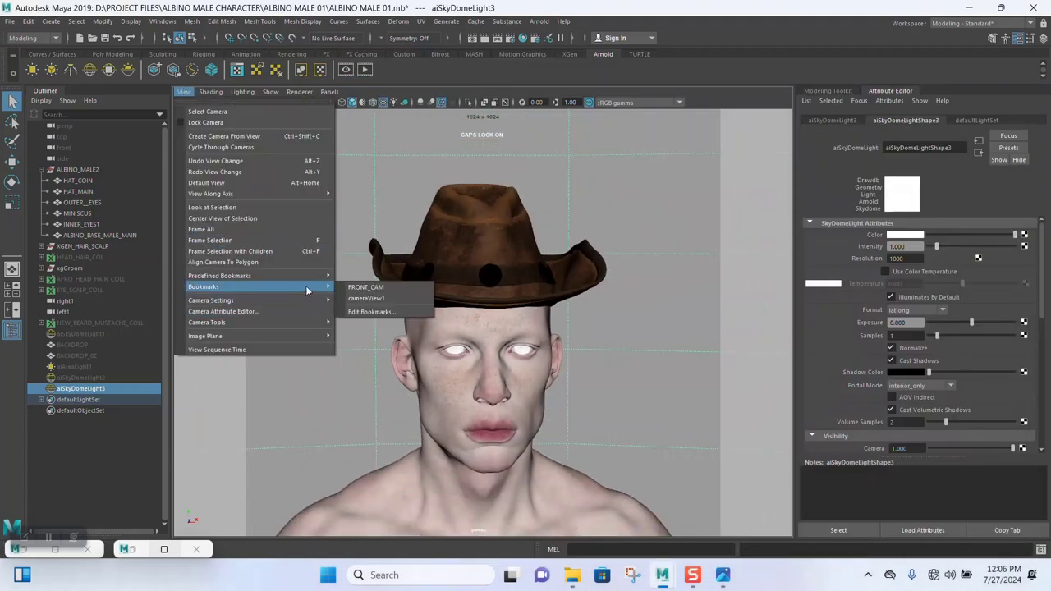
left_click(365, 299)
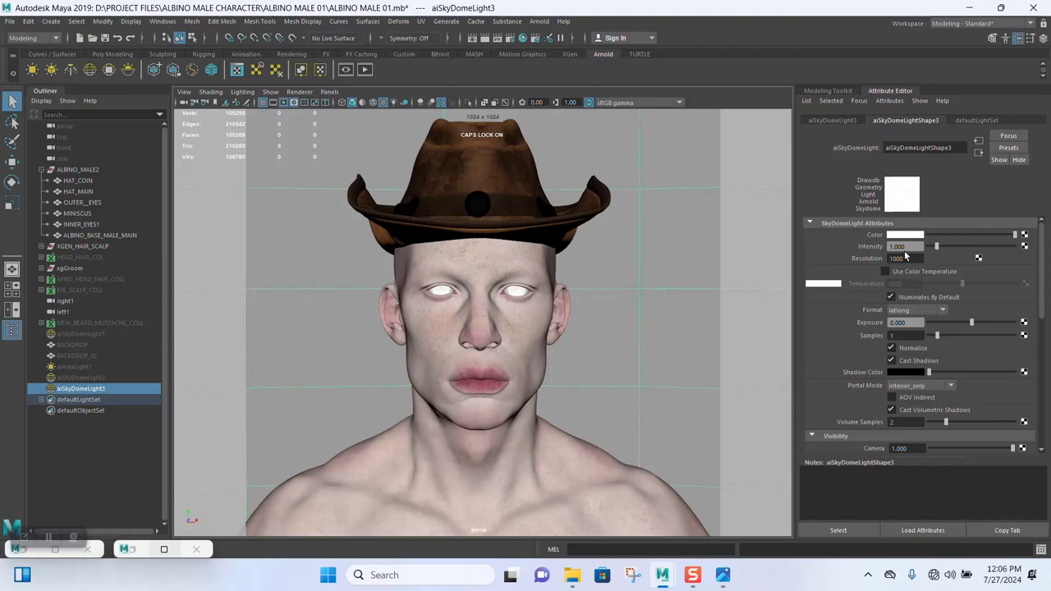
- Set the new skydome light's Samples to 2 and map a File texture to its Color
left_click(905, 335)
type("2")
key("Return")
left_click(1024, 234)
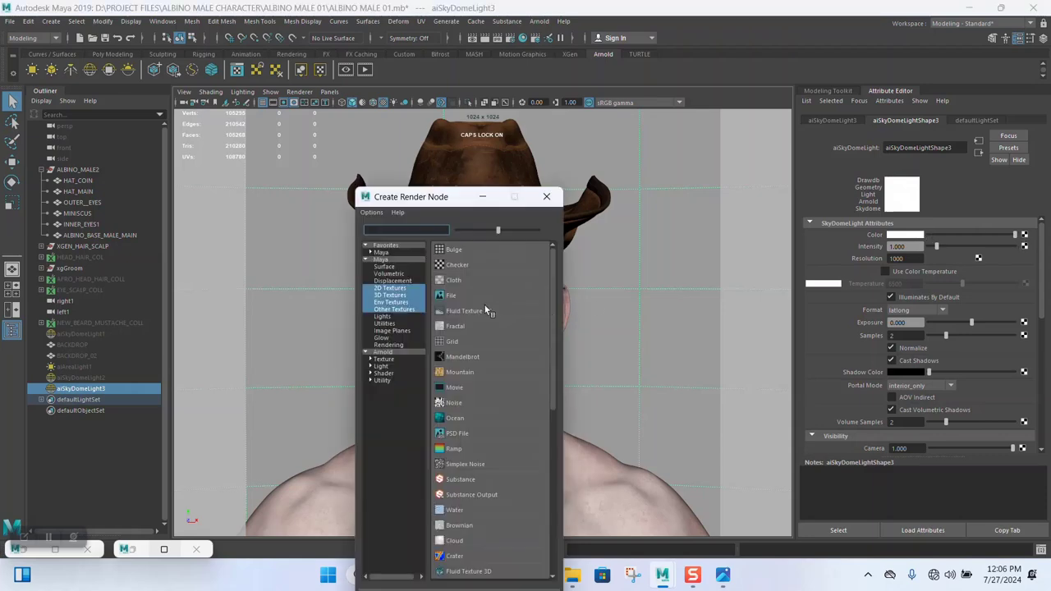
left_click(457, 295)
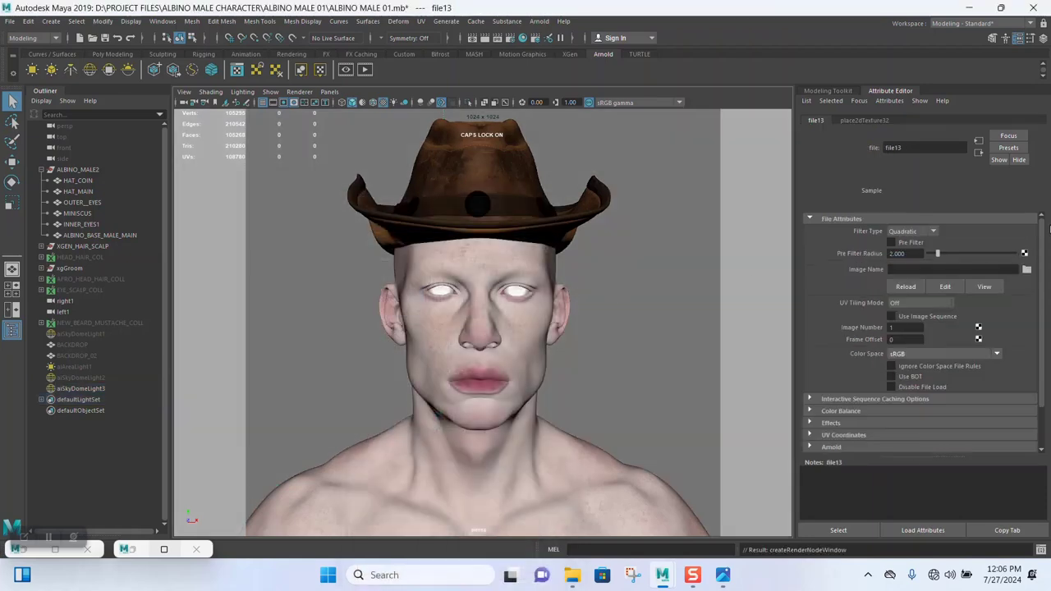
- Load Tomoco Studio.exr from Substance Painter's shelf folder allegorithmic\environments\interior as the skydome's image, and save the scene
left_click(1026, 269)
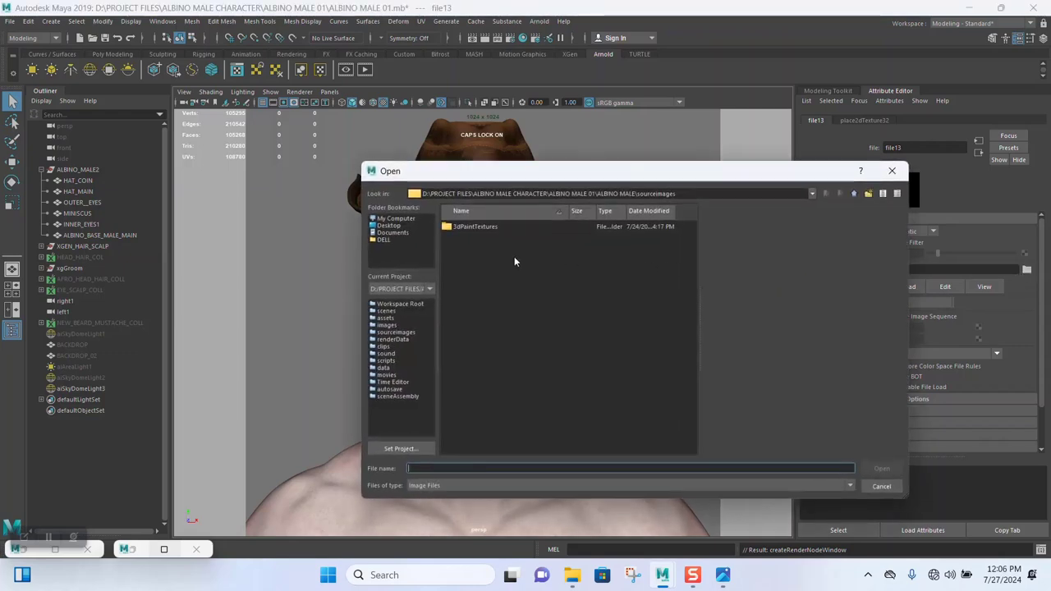
left_click(392, 219)
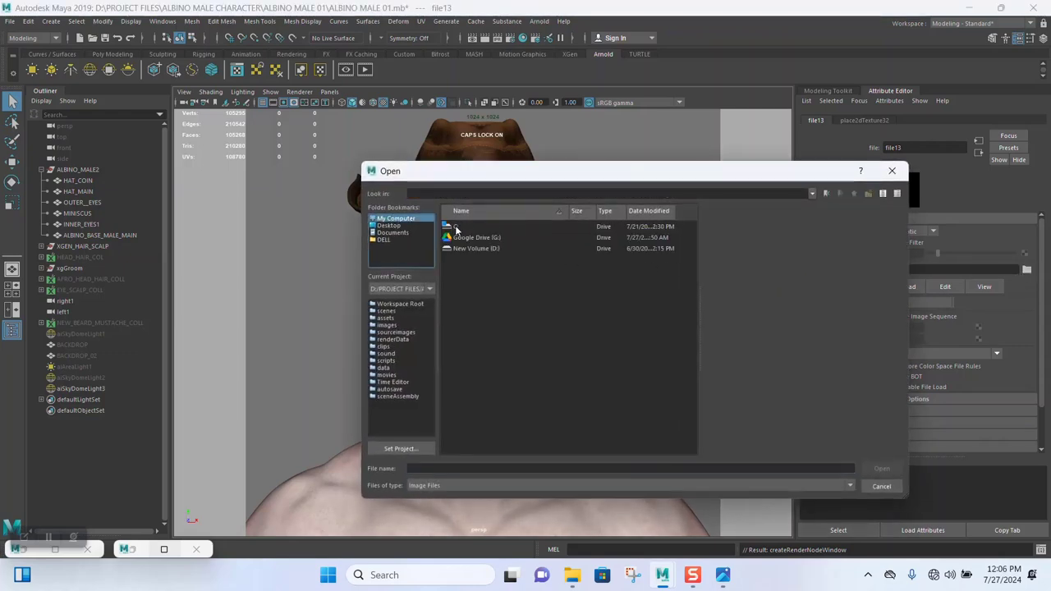
double_click(456, 227)
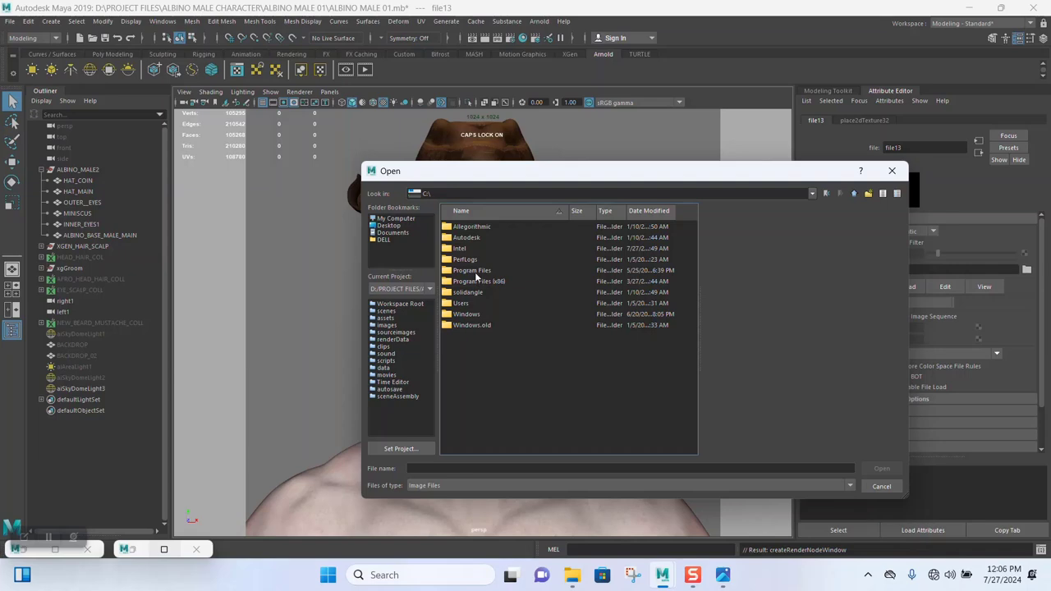
double_click(473, 271)
double_click(472, 237)
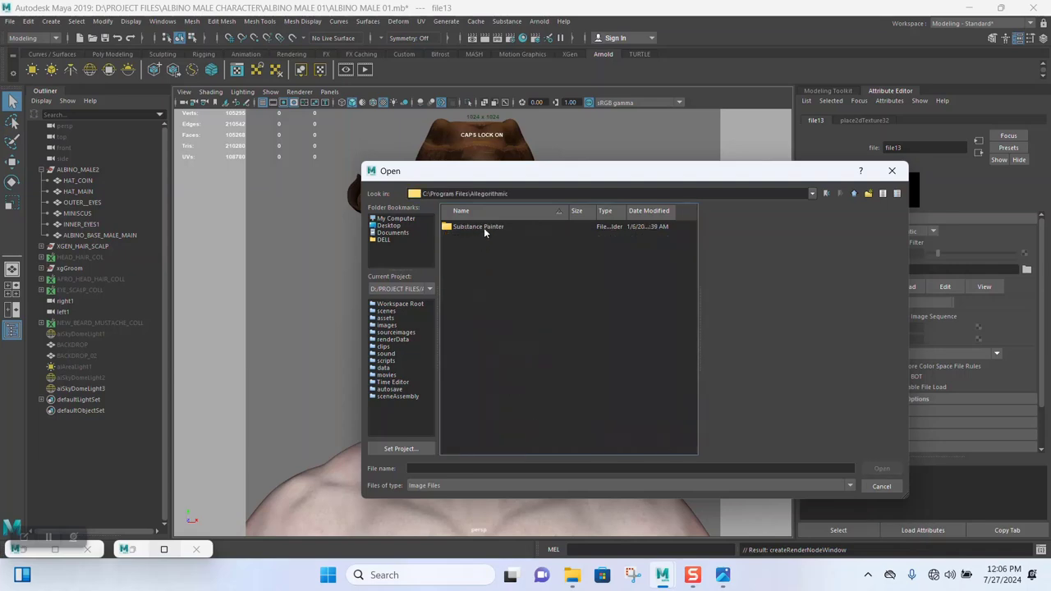
double_click(483, 227)
double_click(480, 261)
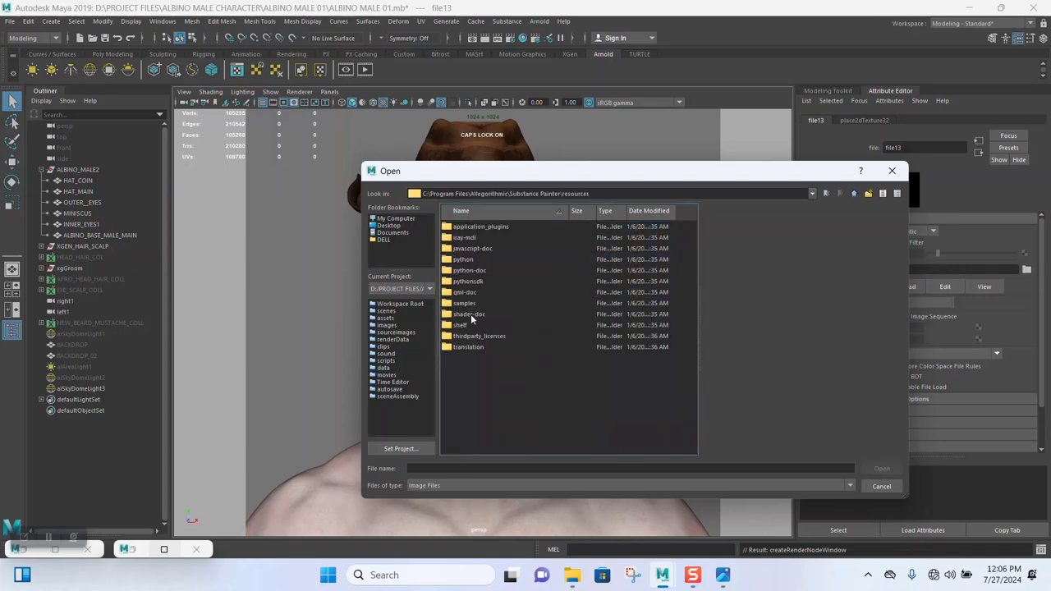
double_click(460, 325)
double_click(481, 228)
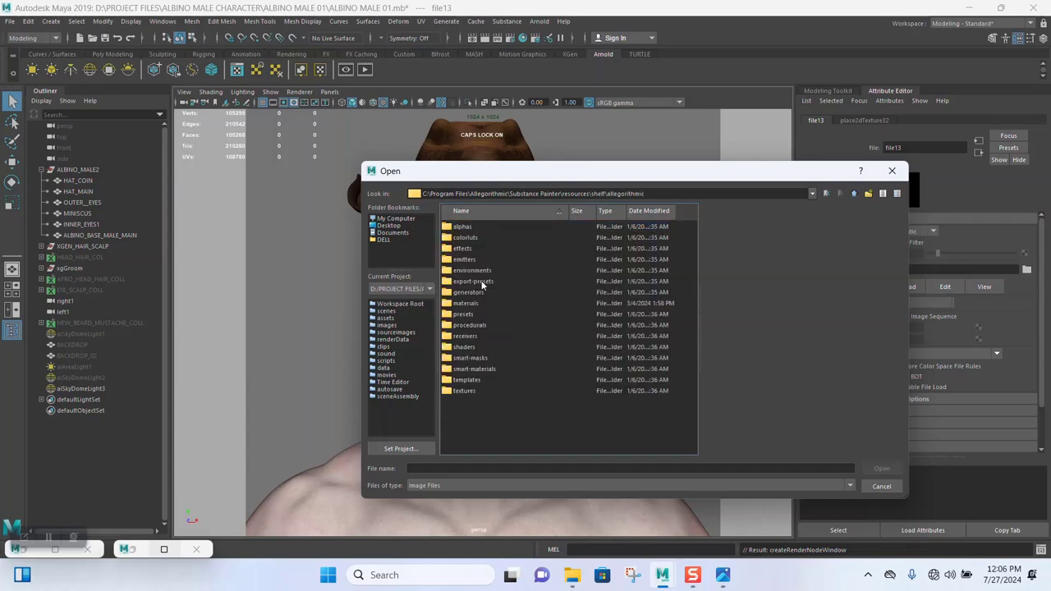
double_click(478, 270)
double_click(464, 237)
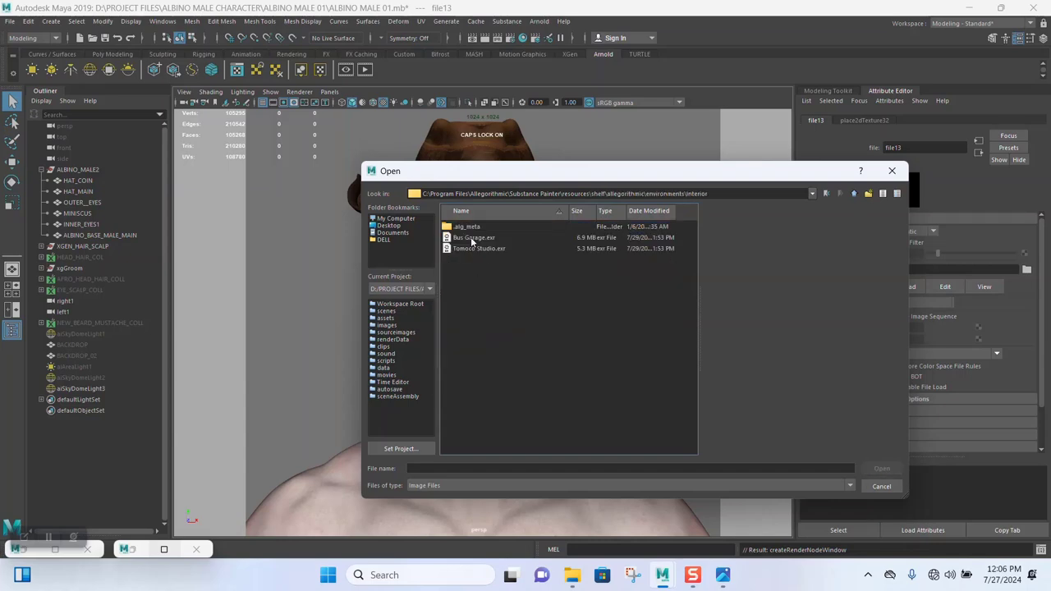
double_click(479, 248)
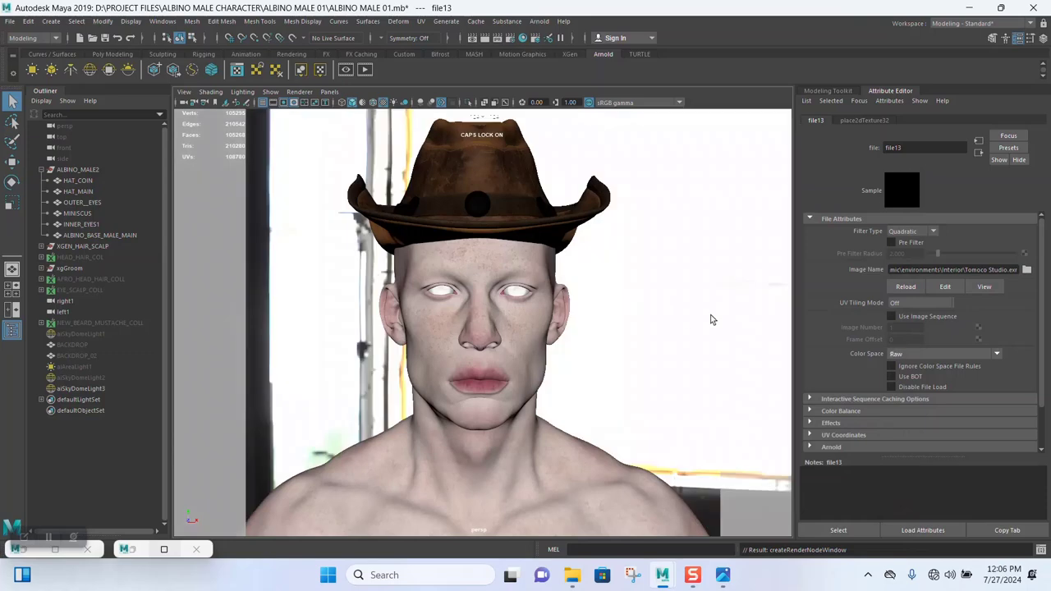
right_click_drag(637, 362, 606, 321, "alt")
key("ctrl+s")
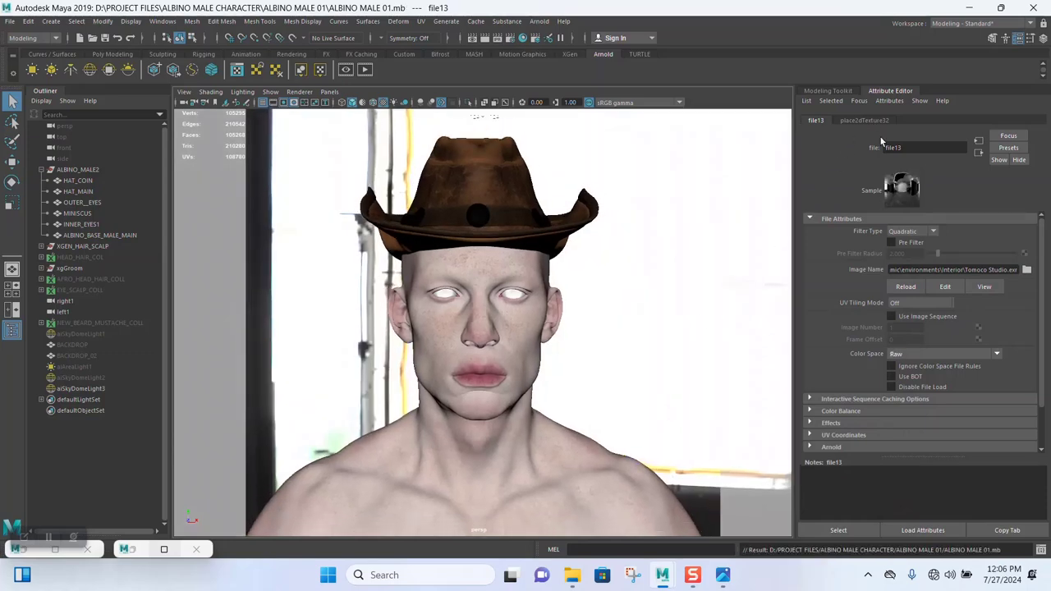
- Select the skydome light and set its Rotate Y to 241 to turn the studio environment around the character
scroll(524, 300, "down", 10)
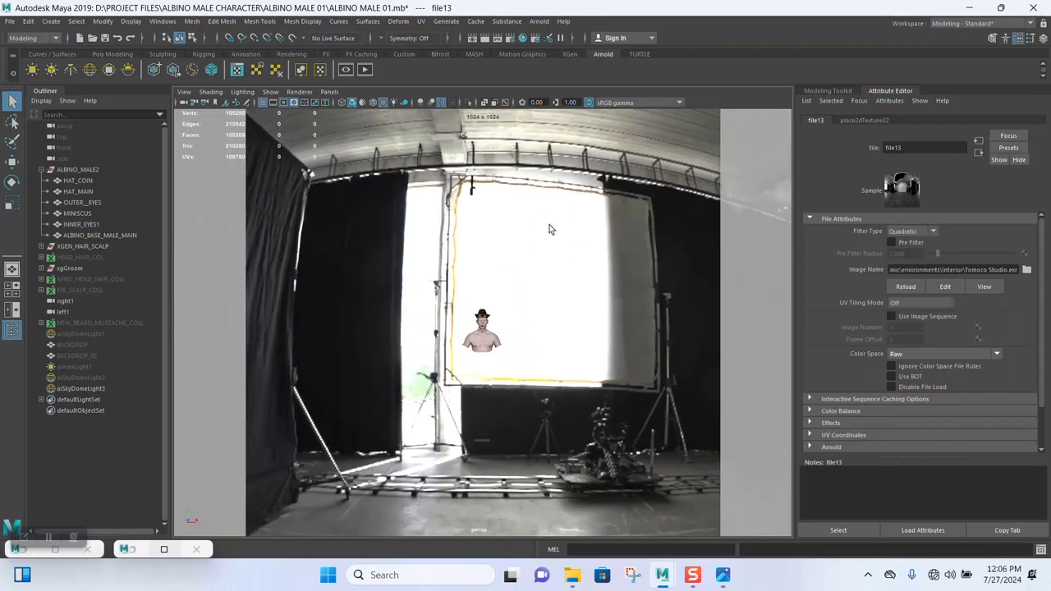
scroll(556, 270, "down", 3)
left_click(555, 272)
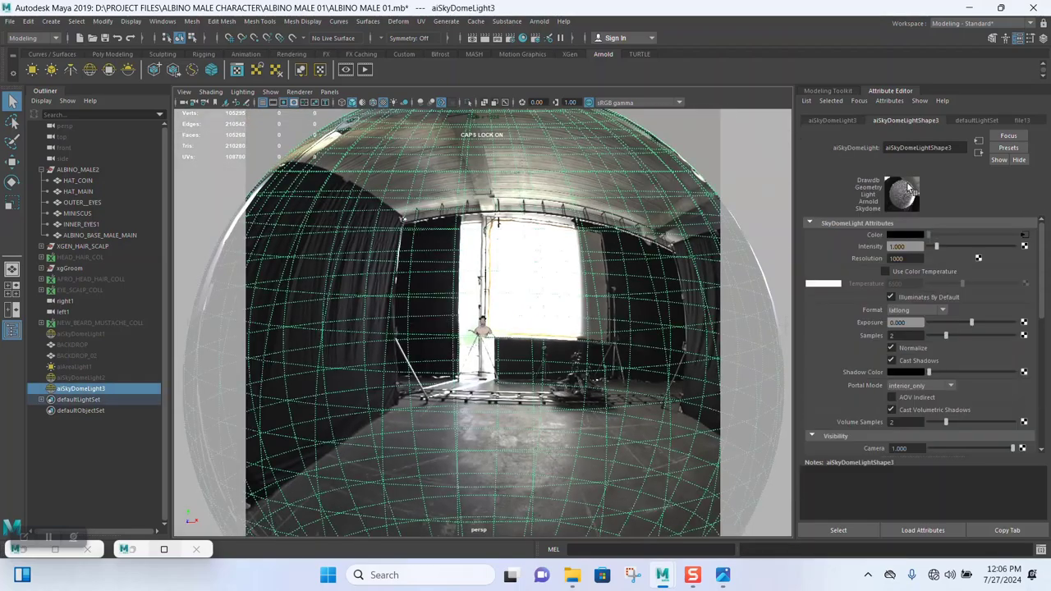
left_click_drag(603, 374, 548, 356, "alt")
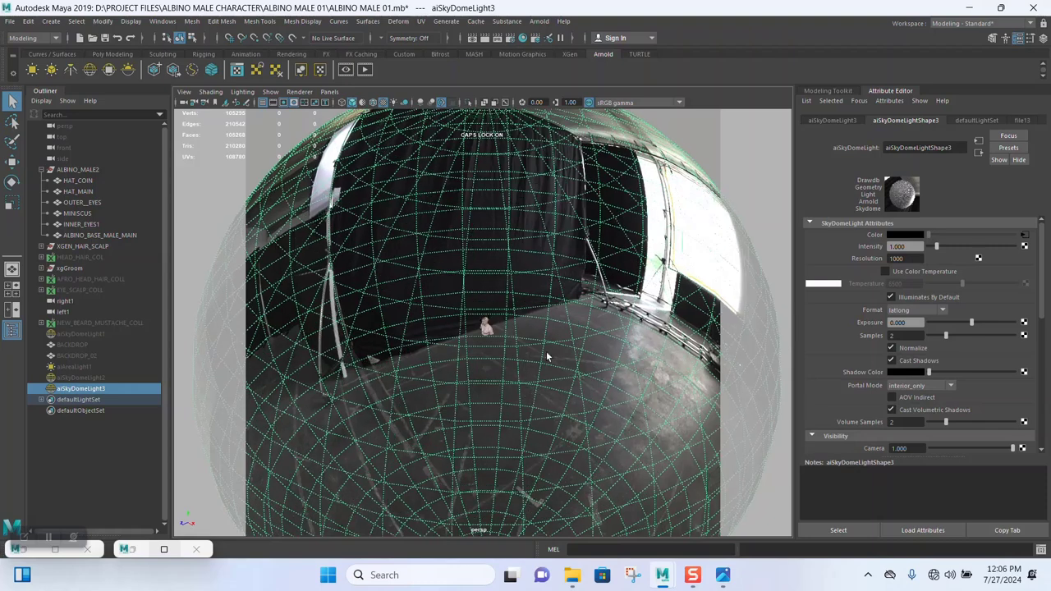
left_click(833, 120)
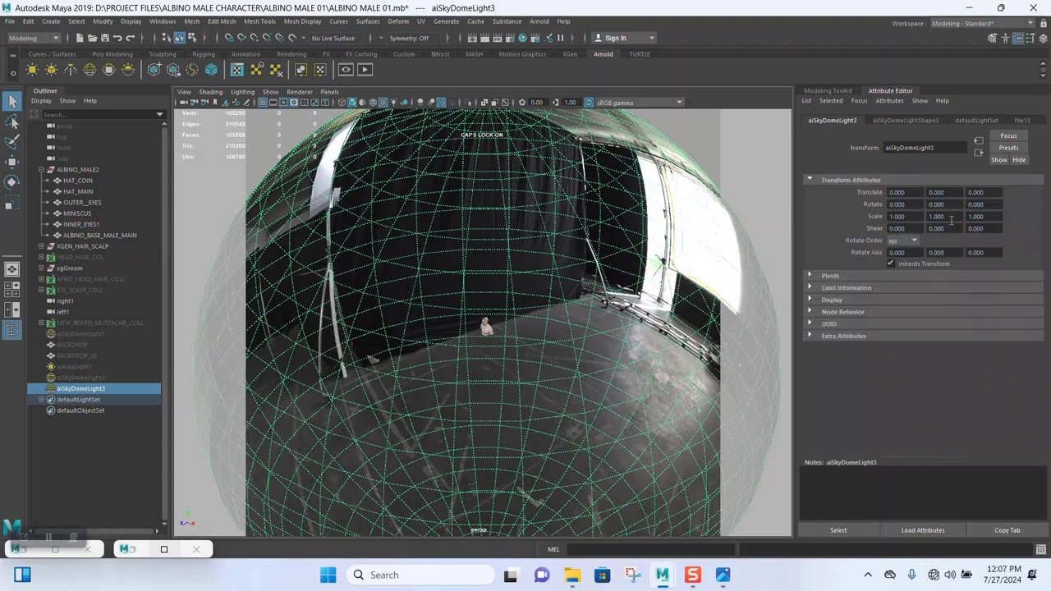
left_click_drag(951, 206, 925, 204)
key("Return")
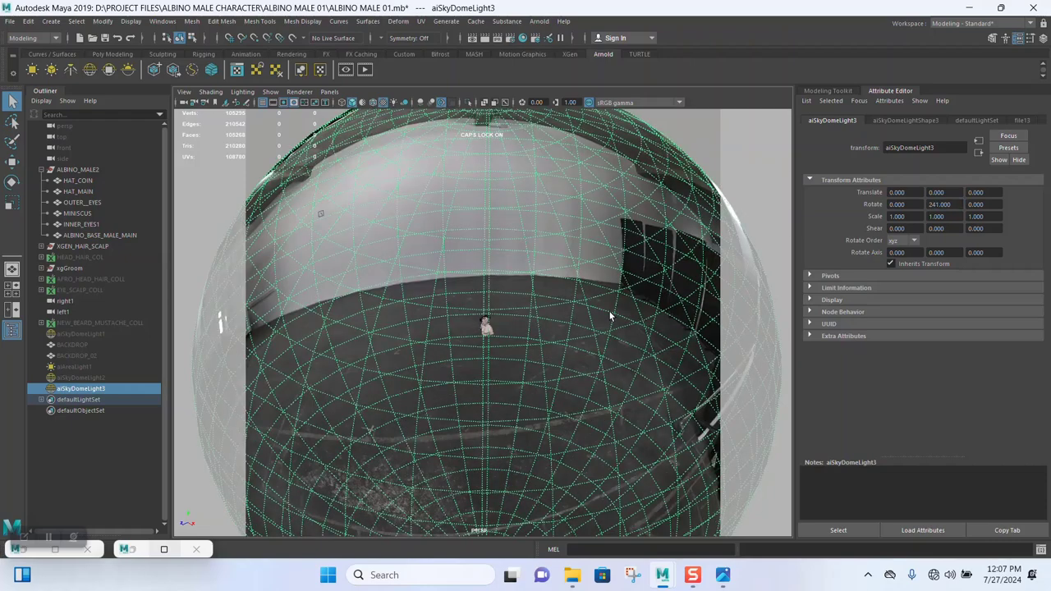
scroll(510, 361, "up", 4)
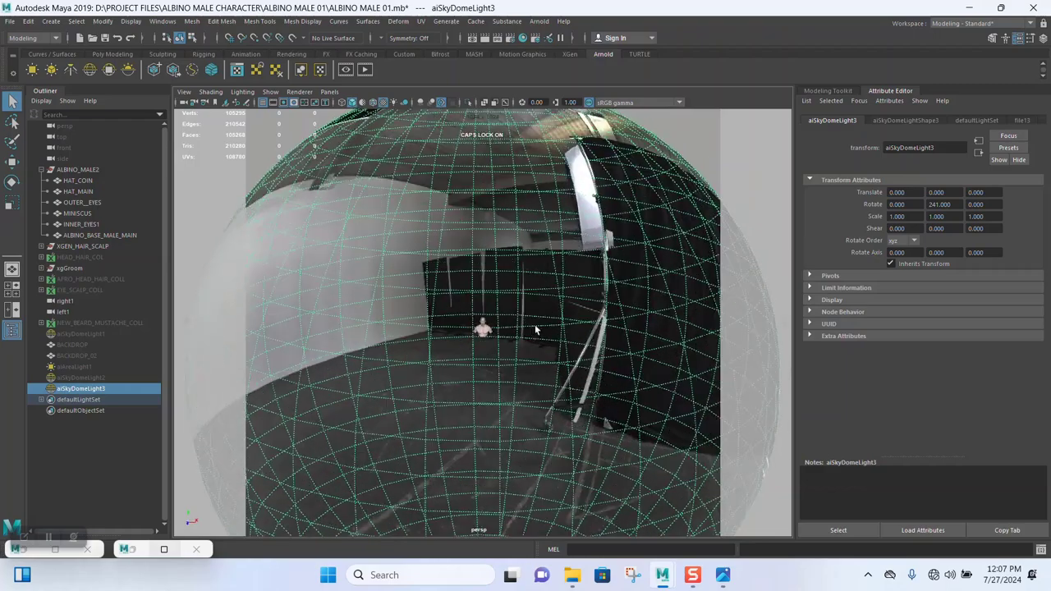
- Unhide the BACKDROP_02 object behind the character
scroll(488, 336, "up", 5)
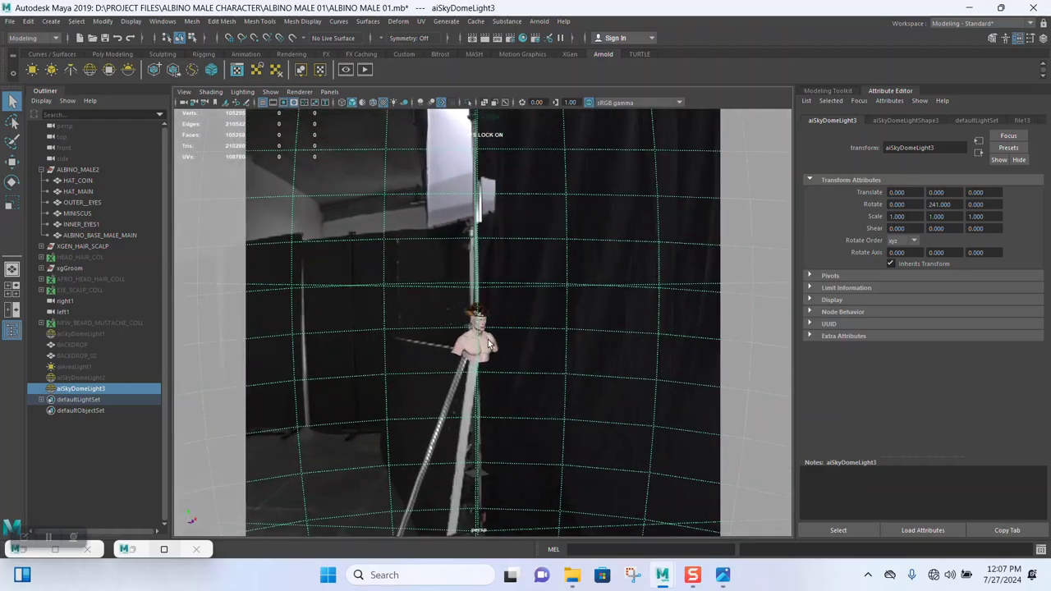
scroll(510, 345, "up", 5)
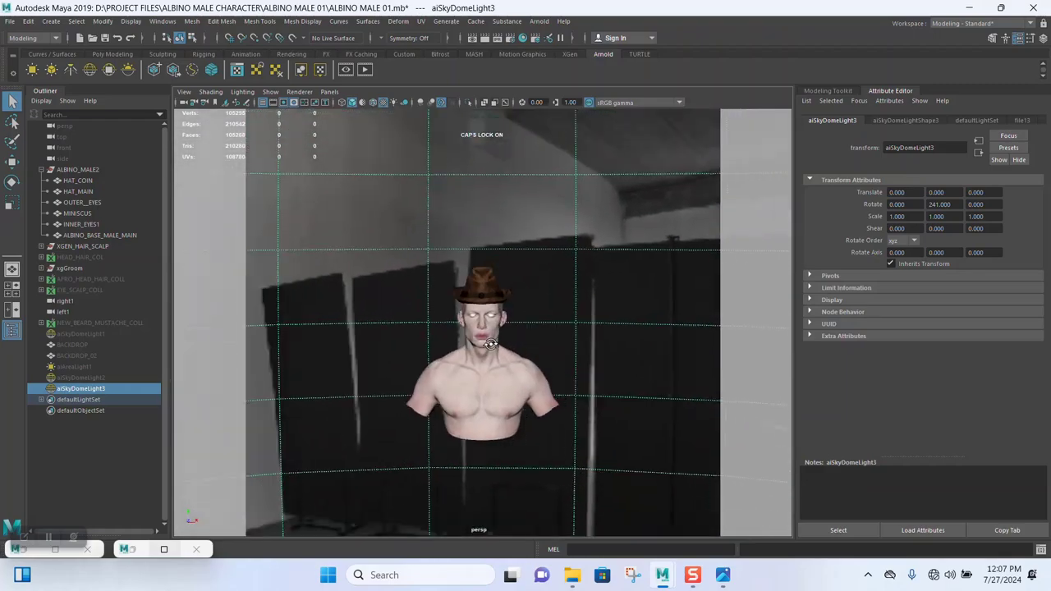
scroll(515, 318, "up", 3)
middle_click_drag(519, 356, 517, 321, "alt")
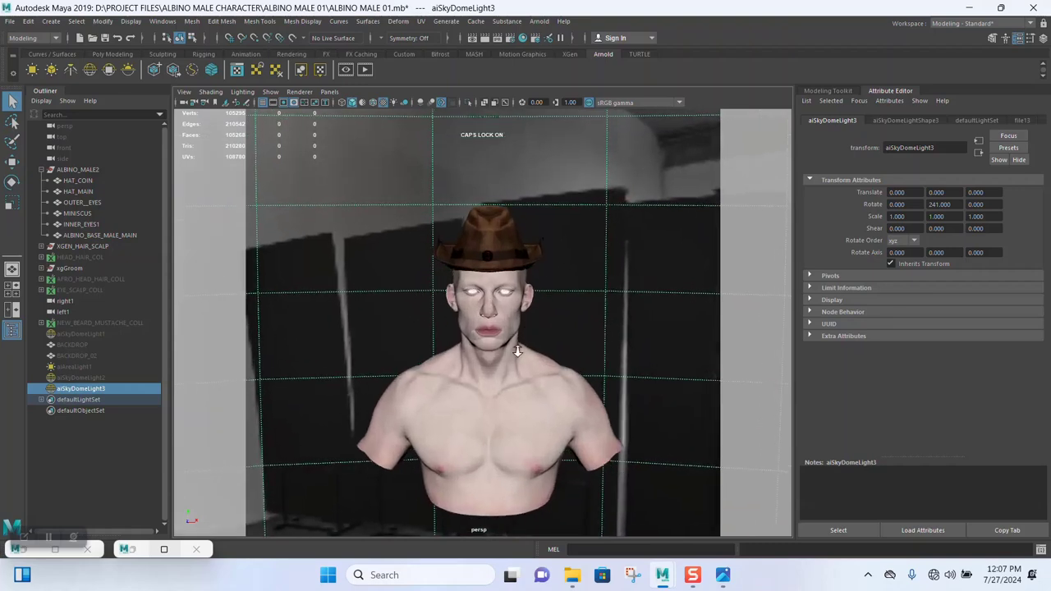
left_click_drag(509, 345, 517, 331, "alt")
middle_click_drag(517, 331, 510, 309, "alt")
mouse_move(478, 316)
left_mouse_down("alt")
mouse_move(514, 321)
mouse_move(489, 335)
mouse_move(511, 331)
mouse_move(493, 328)
mouse_move(496, 342)
mouse_move(481, 335)
left_mouse_up("alt")
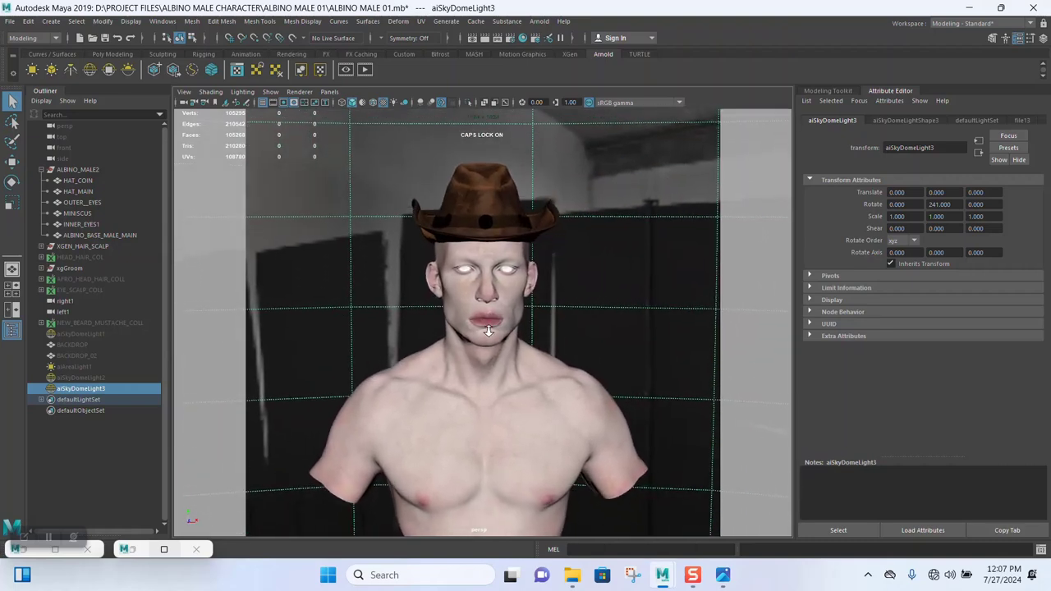
left_click(83, 357)
key("shift+h")
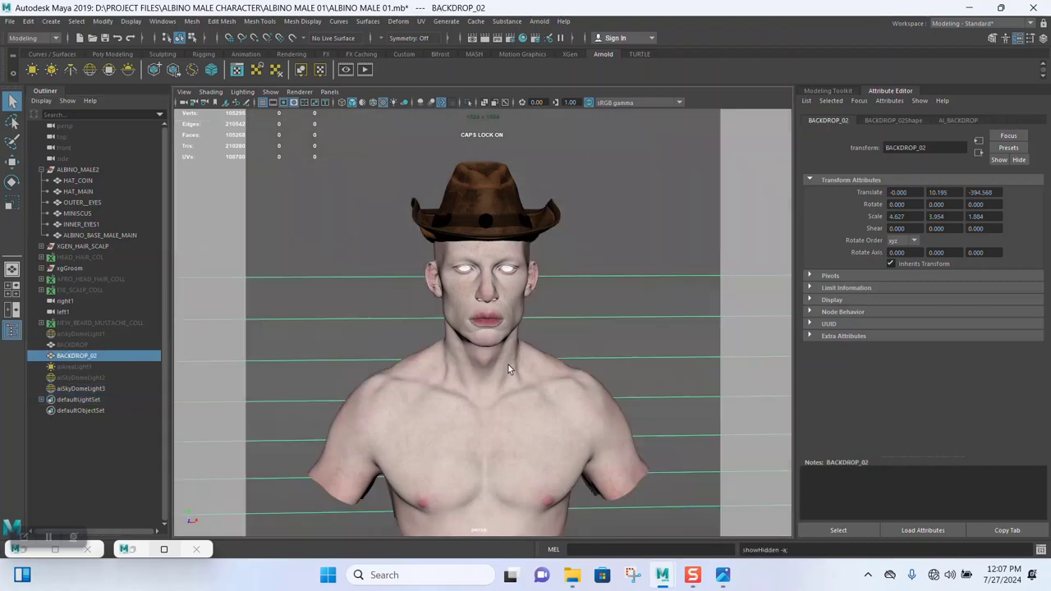
- Duplicate BACKDROP_02 and hide the original backdrop
right_click_drag(508, 364, 298, 202, "alt")
left_click_drag(440, 307, 513, 323, "alt")
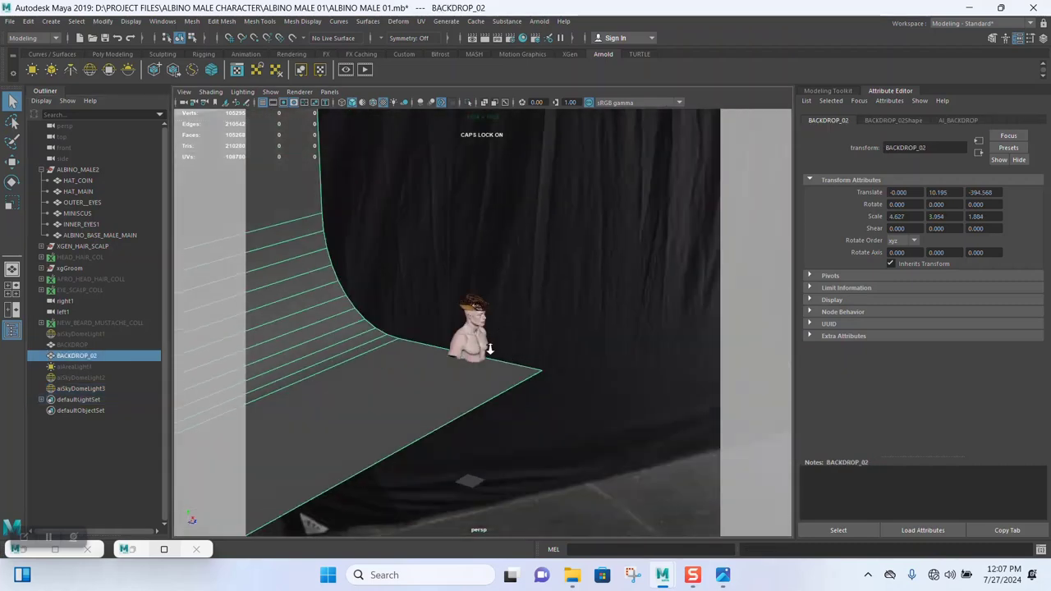
right_click_drag(490, 349, 395, 318, "alt")
left_click_drag(395, 318, 393, 359, "alt")
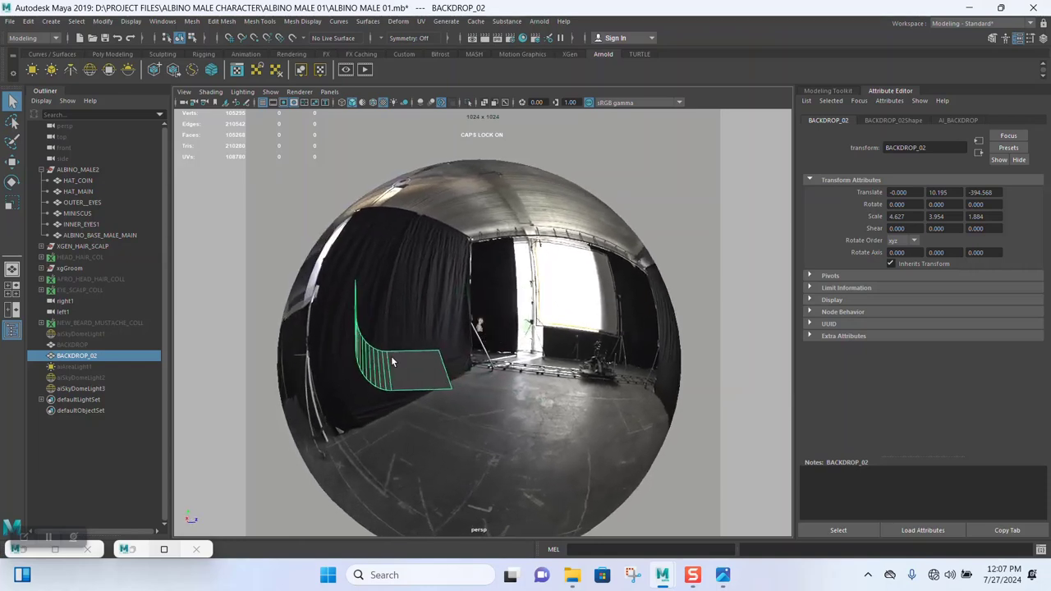
key("w")
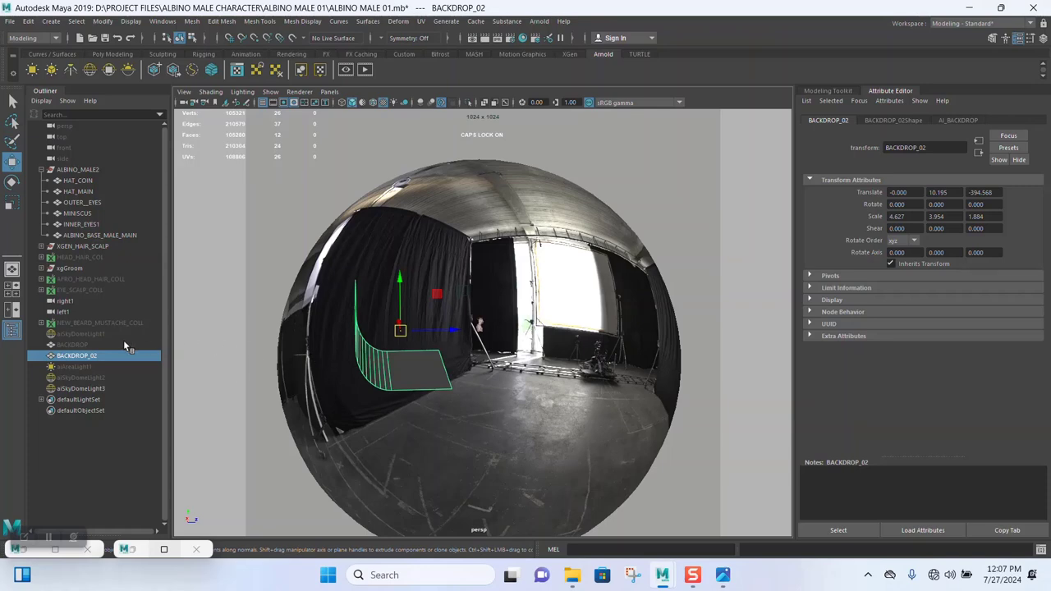
key("ctrl+d")
left_click(90, 354)
key("ctrl+h")
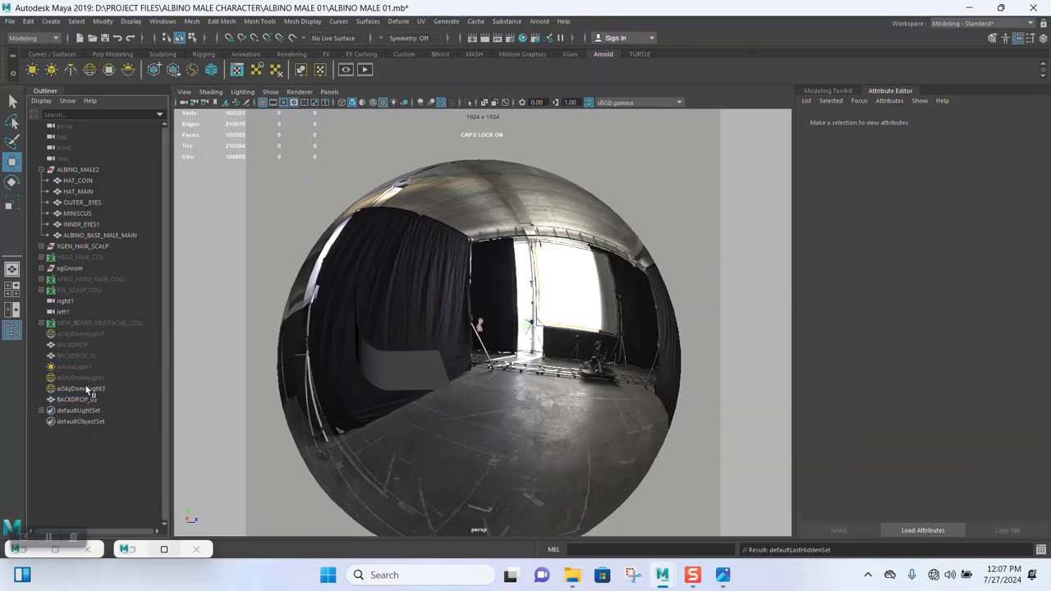
- Move the duplicated backdrop BACKDROP_03 forward along Z to about 201.5 so it sits behind the character
left_click(87, 399)
left_click_drag(440, 329, 505, 342)
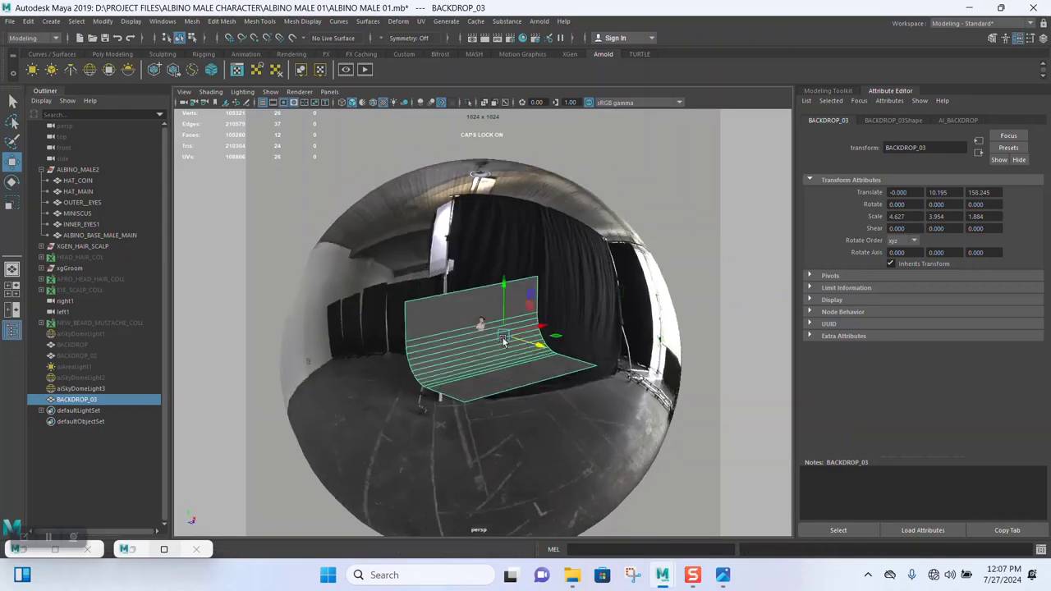
right_click_drag(503, 340, 567, 440, "alt")
left_click_drag(572, 366, 542, 371, "alt")
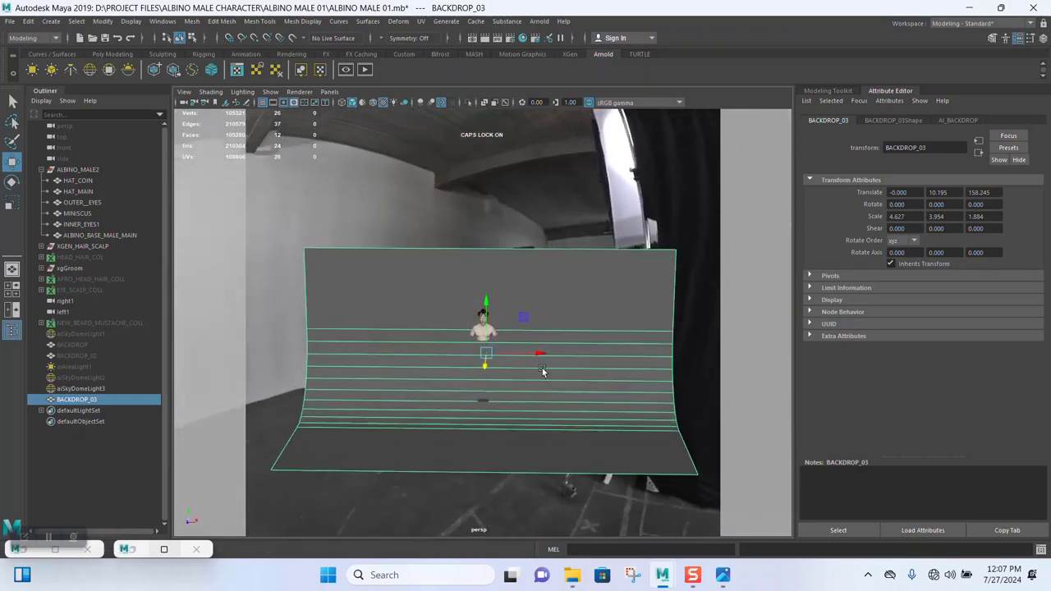
right_click_drag(542, 371, 570, 448, "alt")
left_click_drag(499, 340, 656, 357, "alt")
right_click_drag(501, 320, 541, 368, "alt")
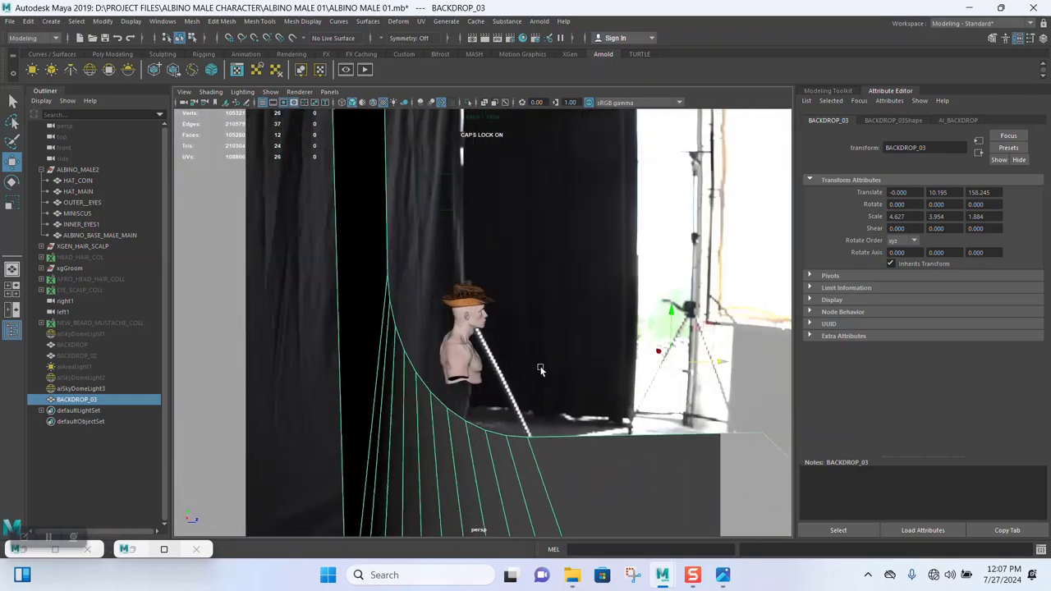
left_click_drag(540, 369, 535, 369, "alt")
left_click_drag(707, 366, 761, 365)
left_click_drag(641, 367, 522, 358, "alt")
right_click_drag(522, 355, 612, 257, "alt")
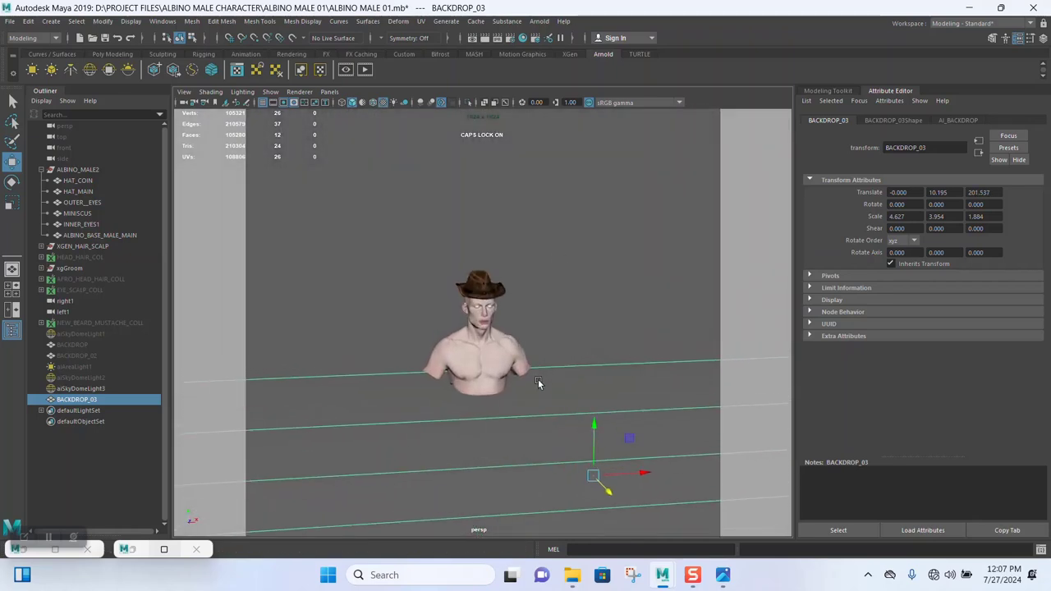
- Darken the Base Color of the backdrop's AI_BACKDROP material slightly and save the scene
left_click(961, 120)
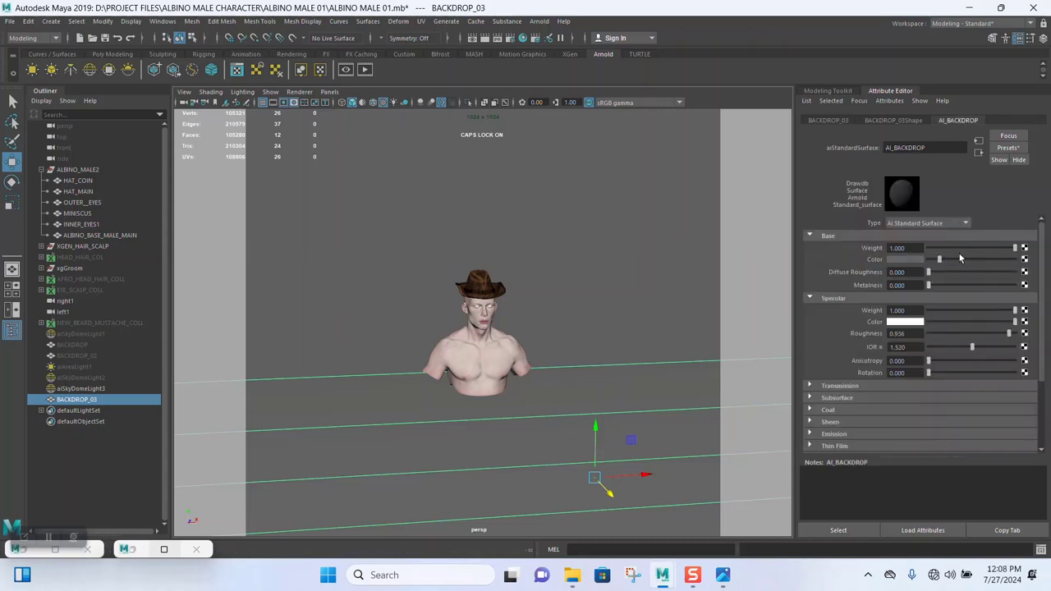
left_click_drag(938, 257, 933, 257)
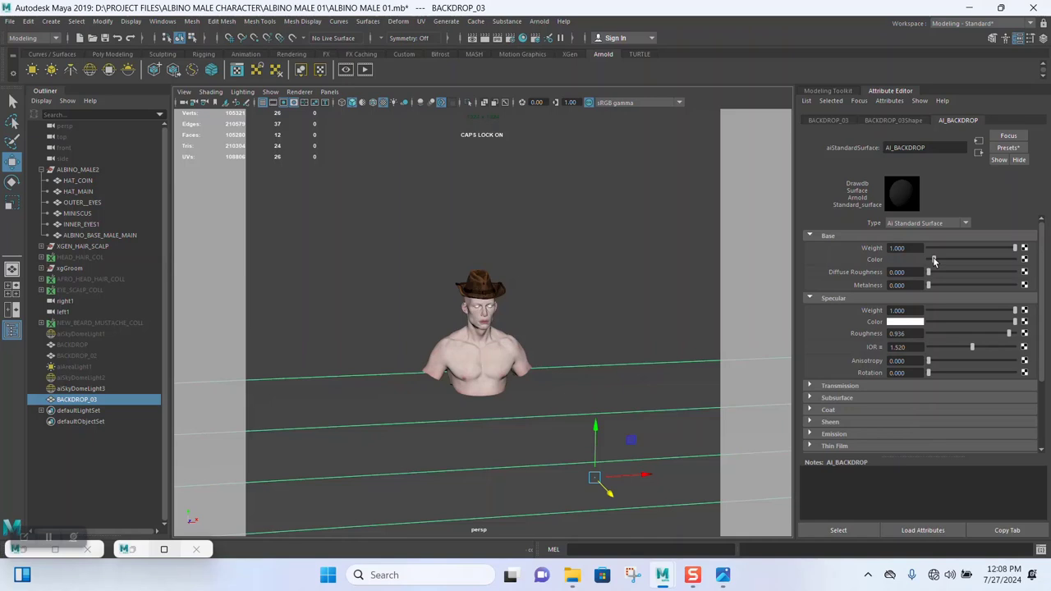
scroll(522, 288, "up", 2)
key("ctrl+s")
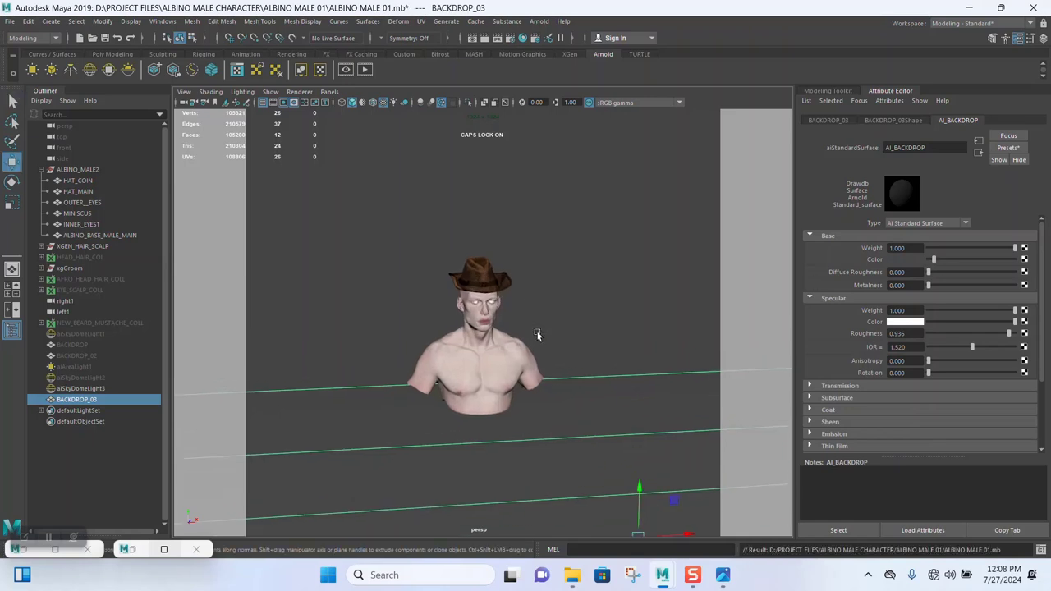
- Switch the perspective view to the bookmarked camera view FRONT_CAM
scroll(505, 377, "up", 2)
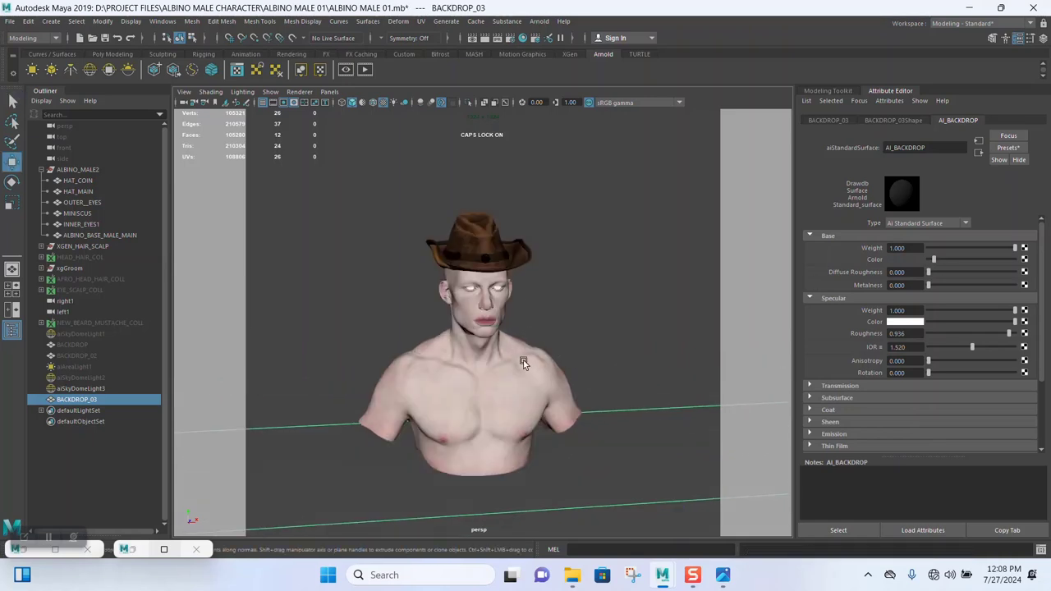
scroll(523, 360, "up", 5)
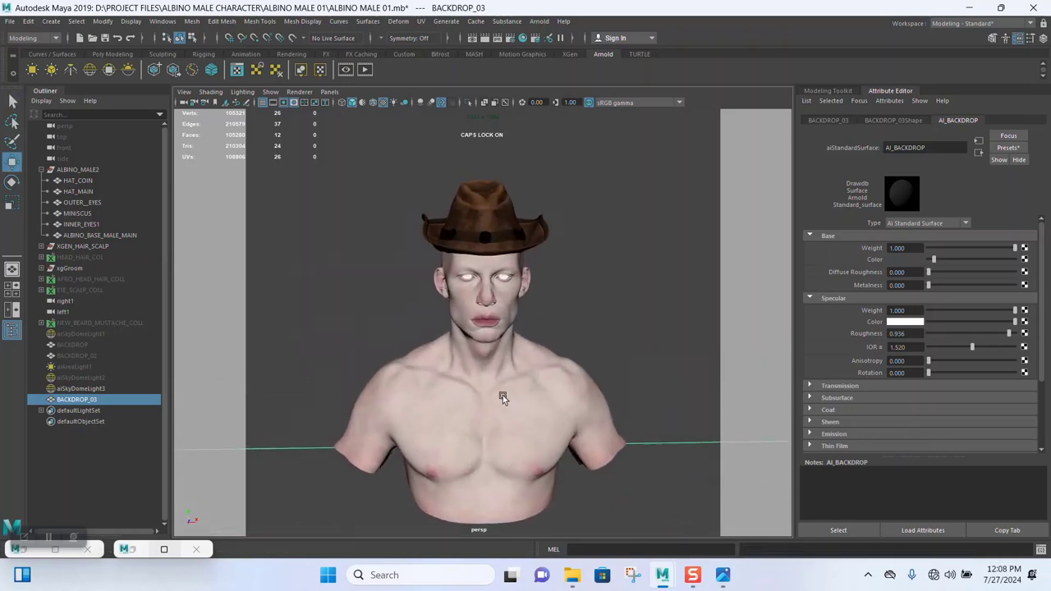
scroll(523, 353, "up", 2)
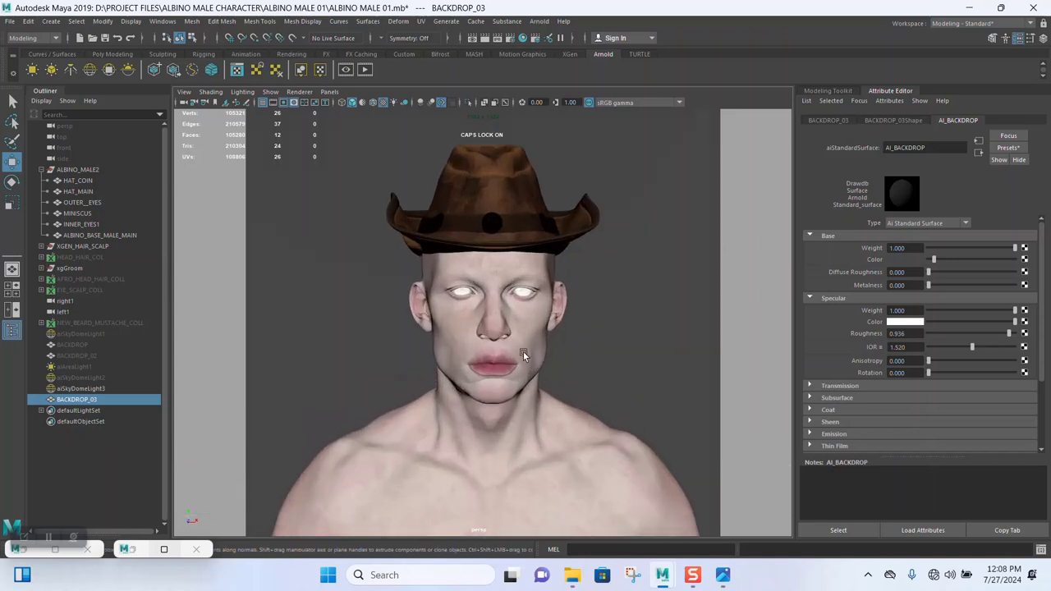
left_click(184, 91)
mouse_move(291, 287)
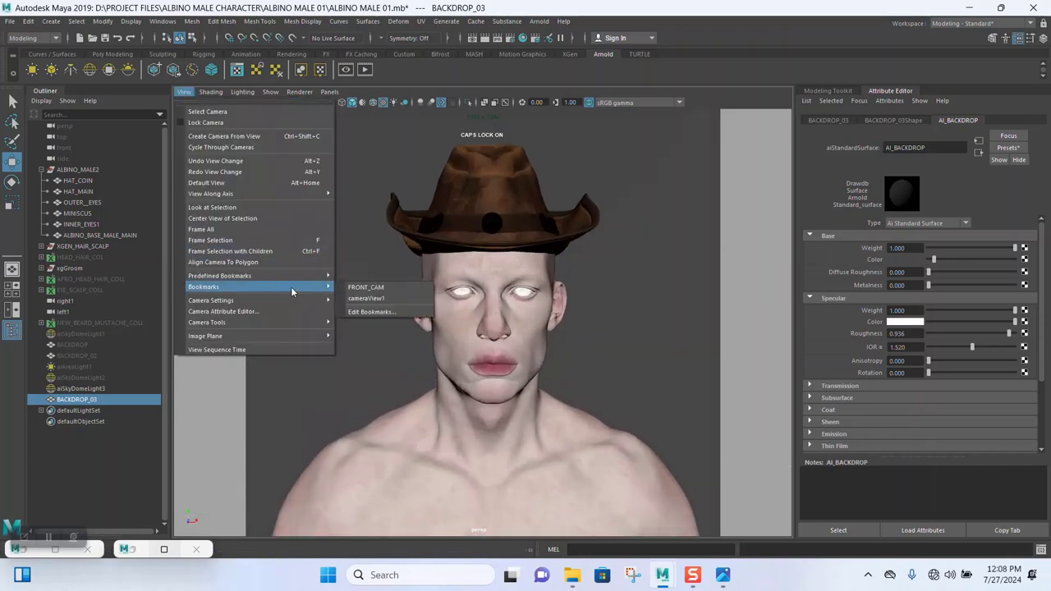
left_click(351, 288)
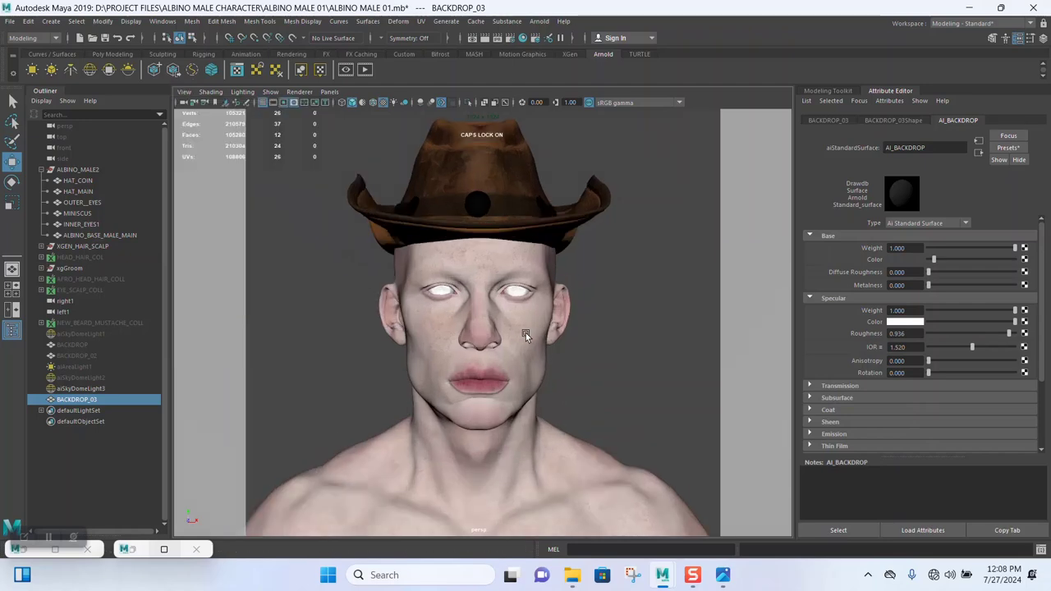
- Bookmark a three-quarter view of the character's head under the name SP CAM ANGLE and save the scene
left_click_drag(526, 333, 542, 330, "alt")
middle_click_drag(493, 327, 517, 331, "alt")
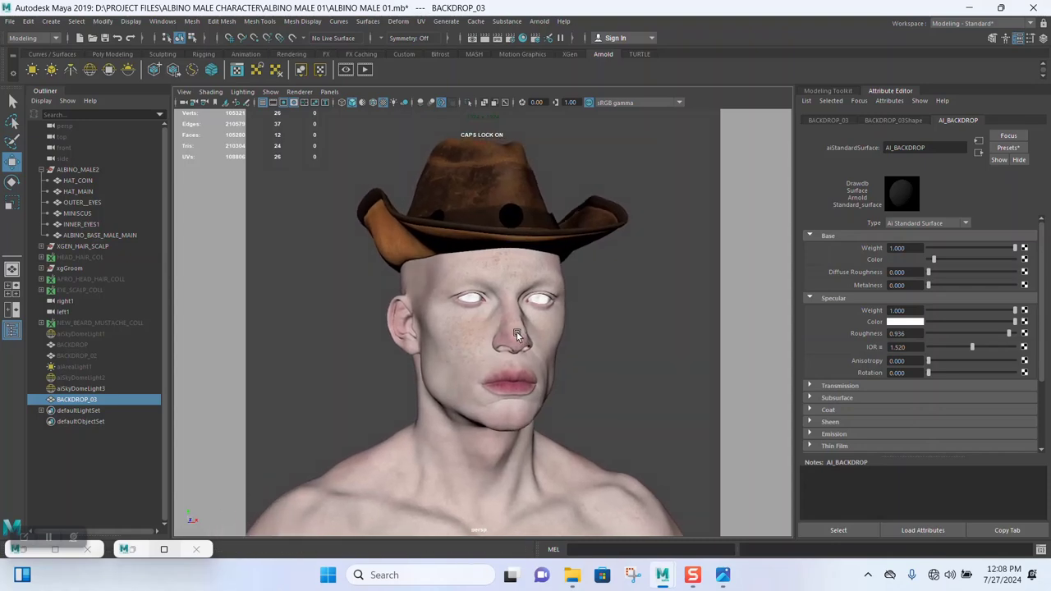
left_click_drag(517, 332, 517, 325, "alt")
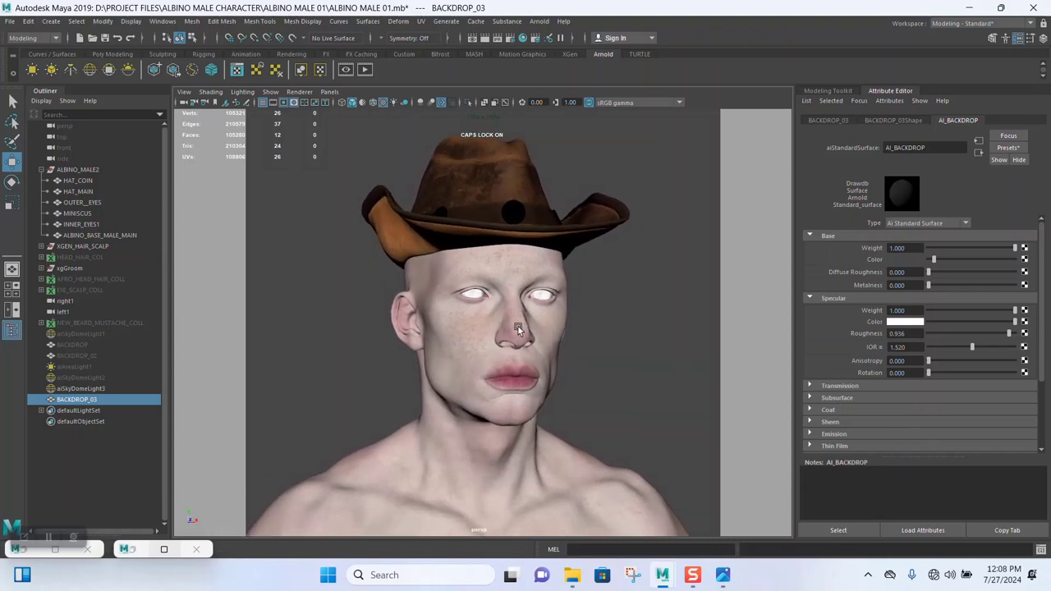
left_click(187, 92)
mouse_move(312, 287)
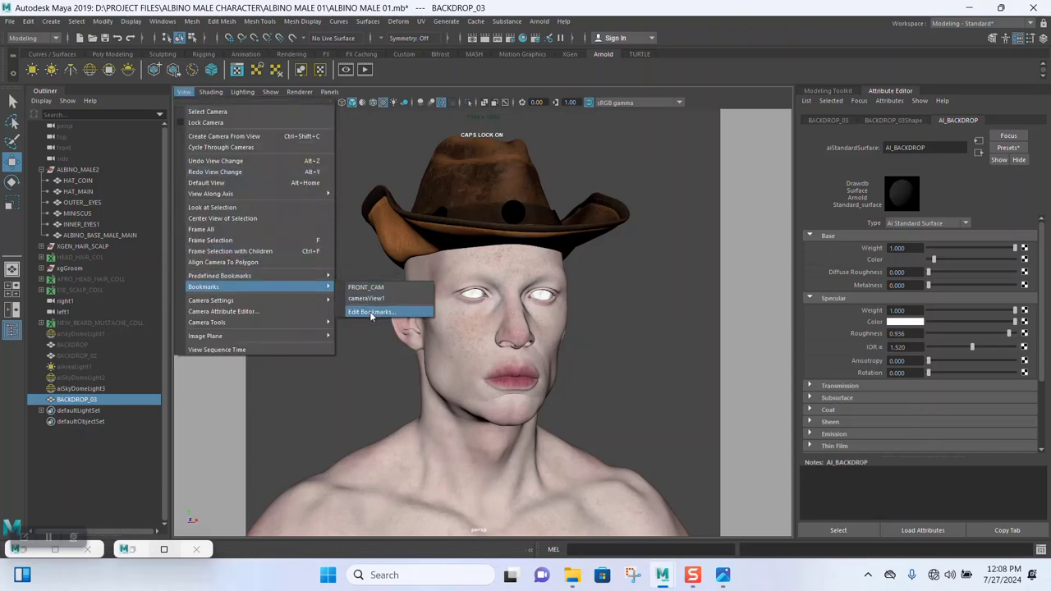
left_click(371, 312)
left_click(457, 363)
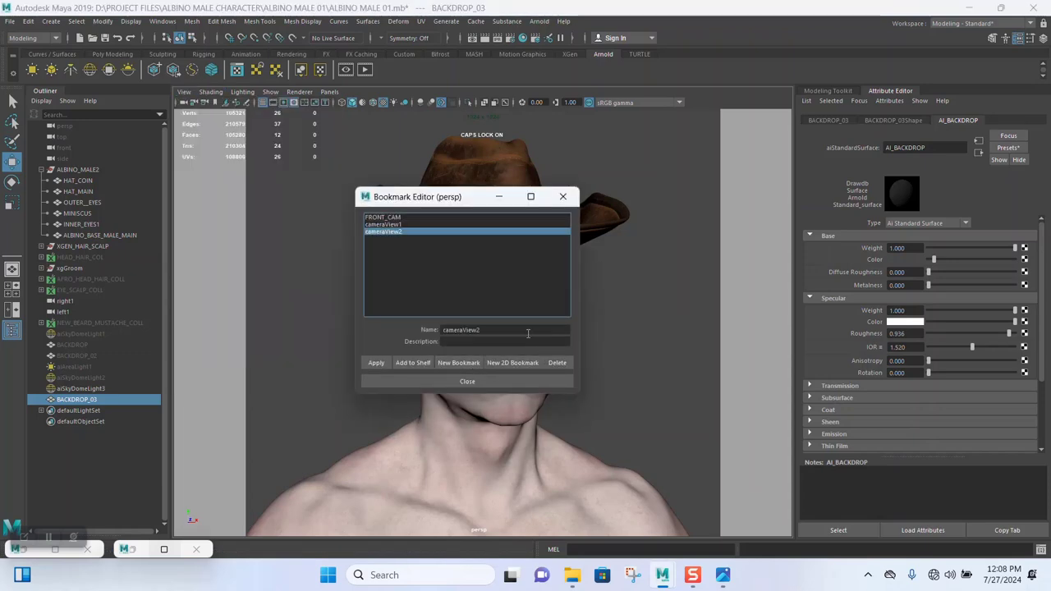
left_click_drag(483, 330, 414, 328)
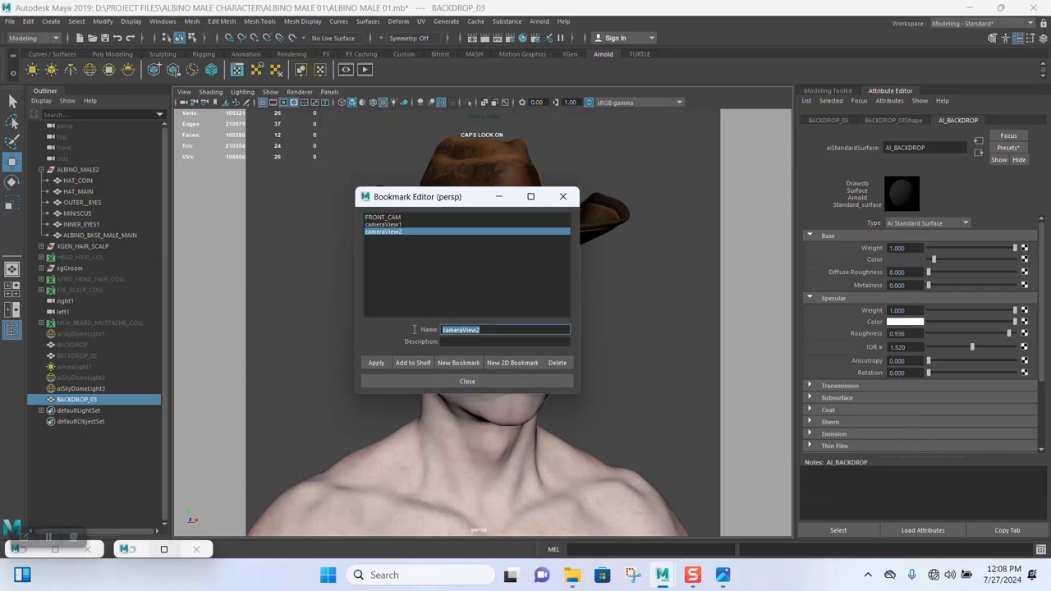
type("SP CAM ANGLE")
key("Return")
left_click(471, 381)
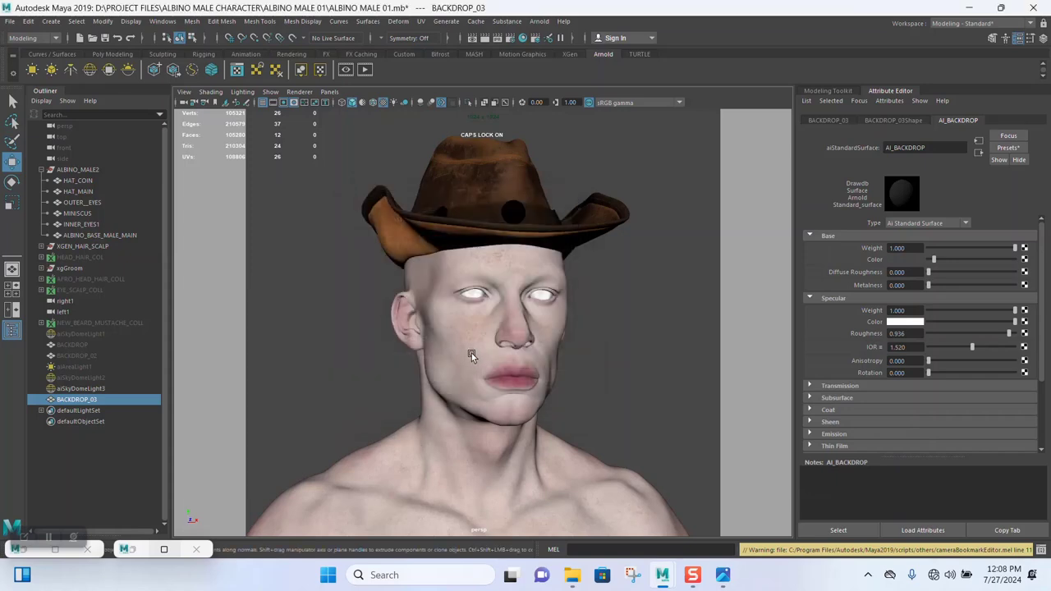
key("ctrl+s")
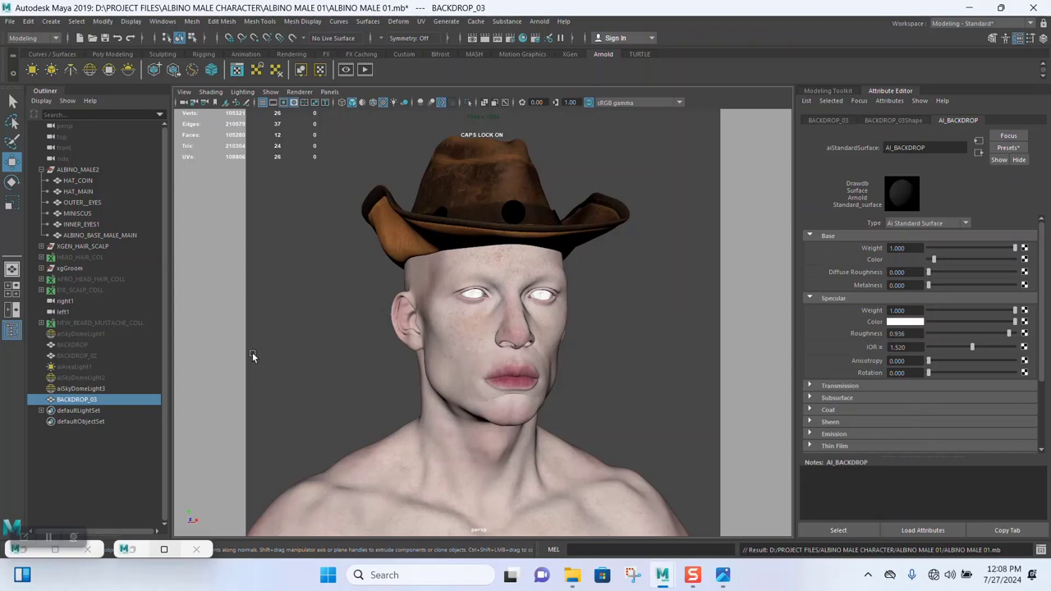
left_click(51, 539)
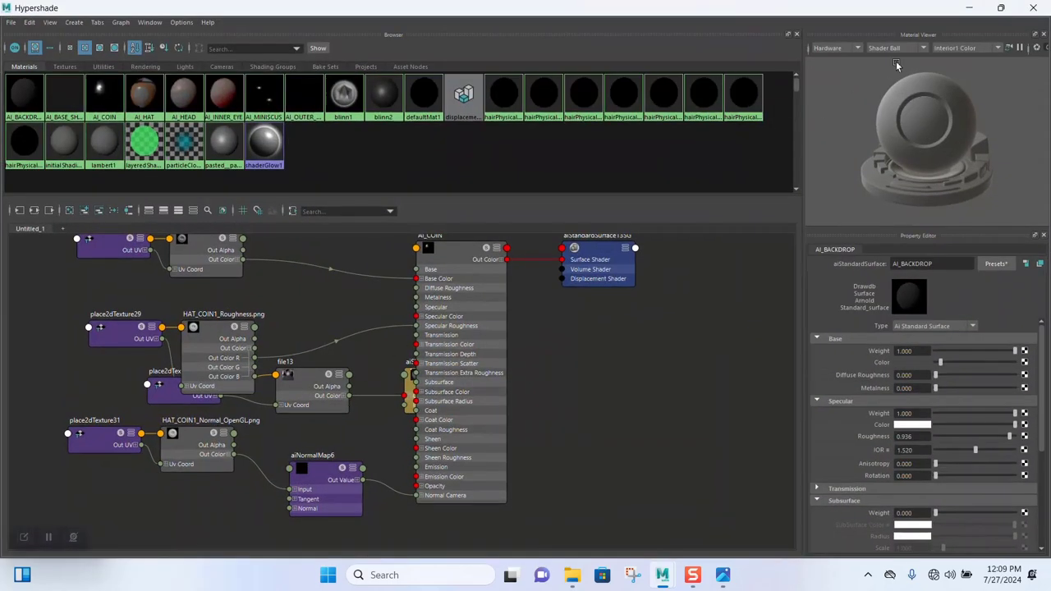
left_click(969, 8)
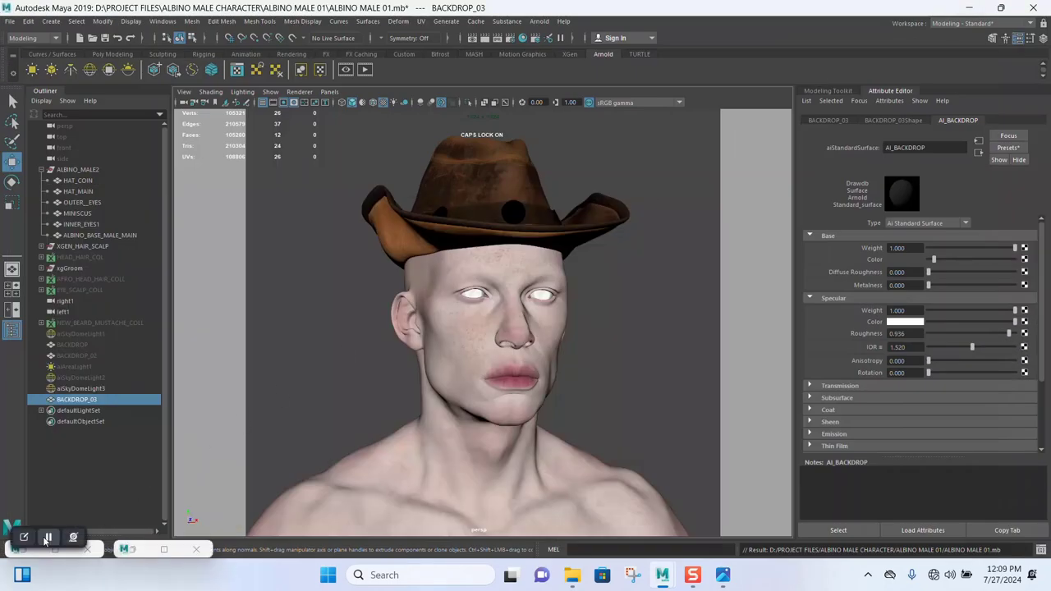